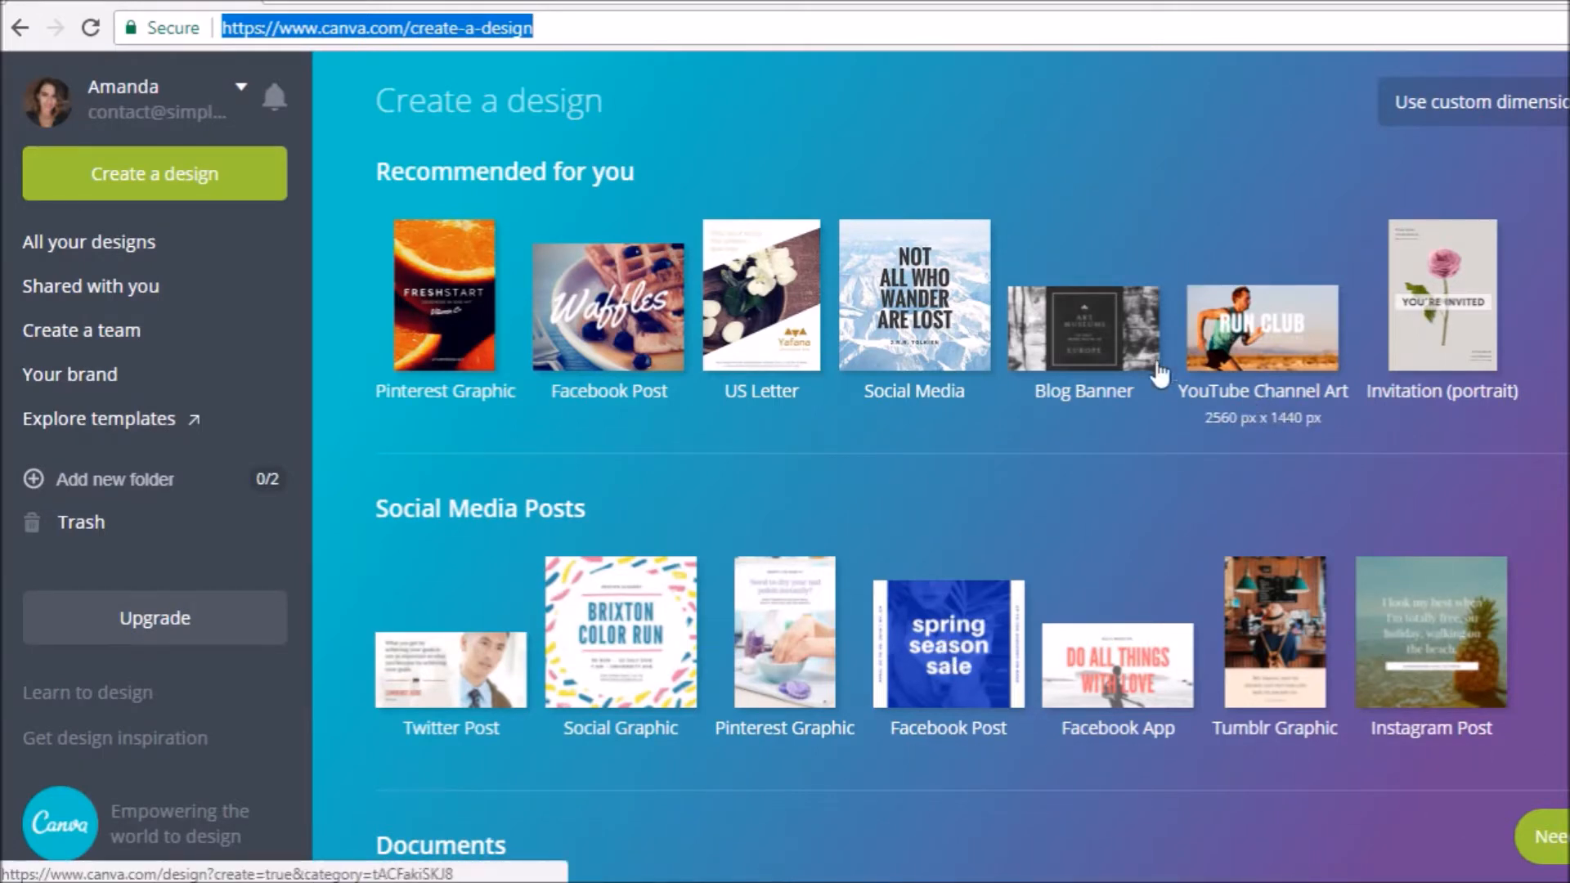
- Create a new Pinterest Graphic design from the recommended types and browse the Canva layouts
scroll(1315, 528, "down", 9)
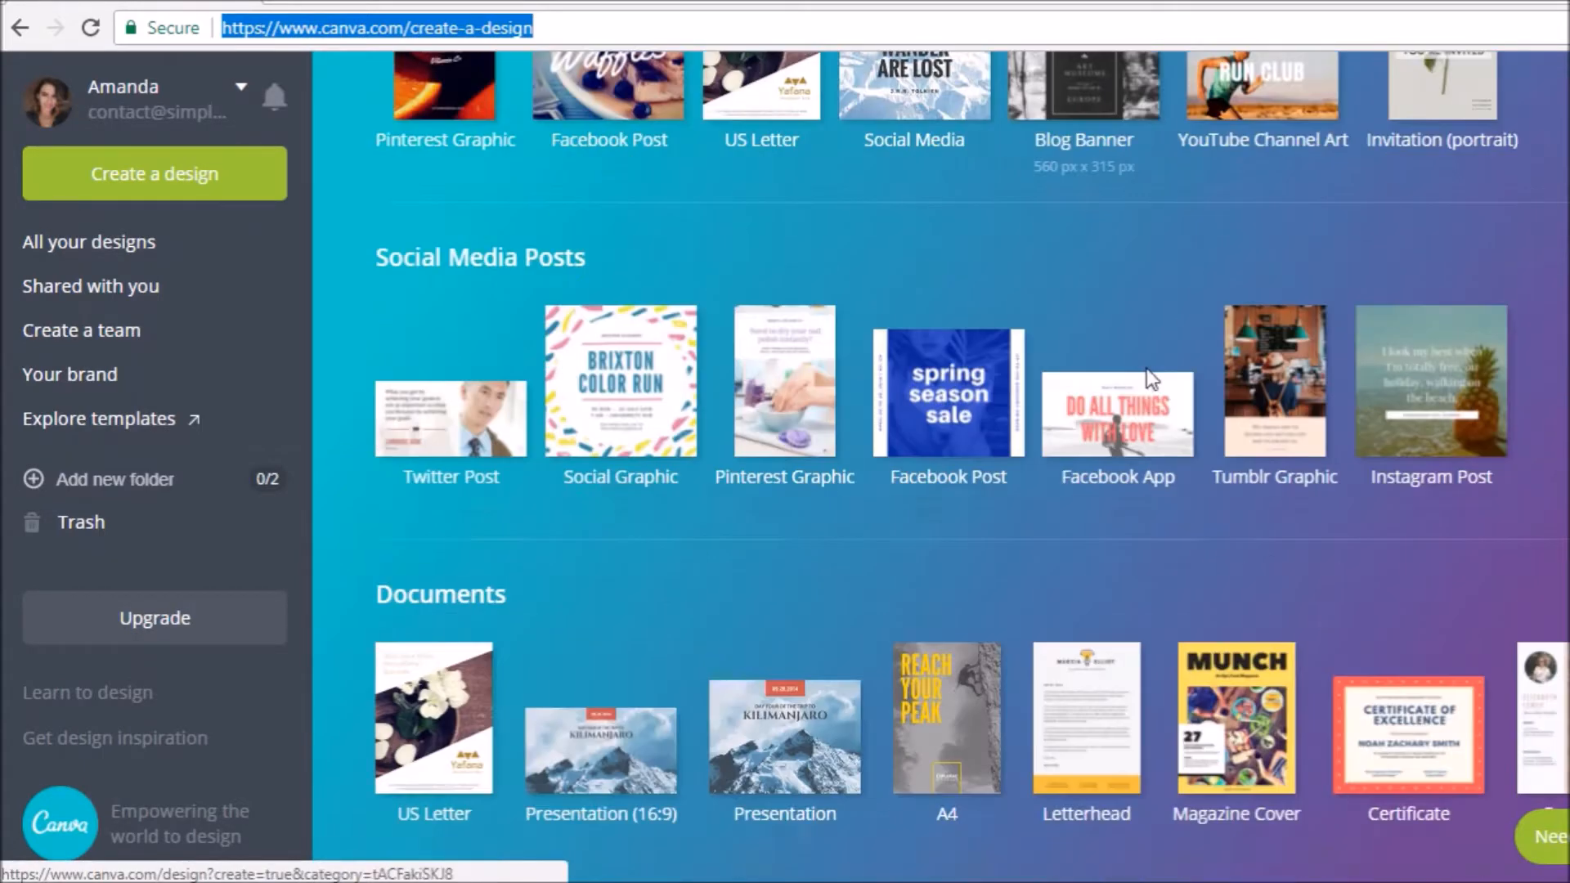
scroll(1219, 494, "down", 3)
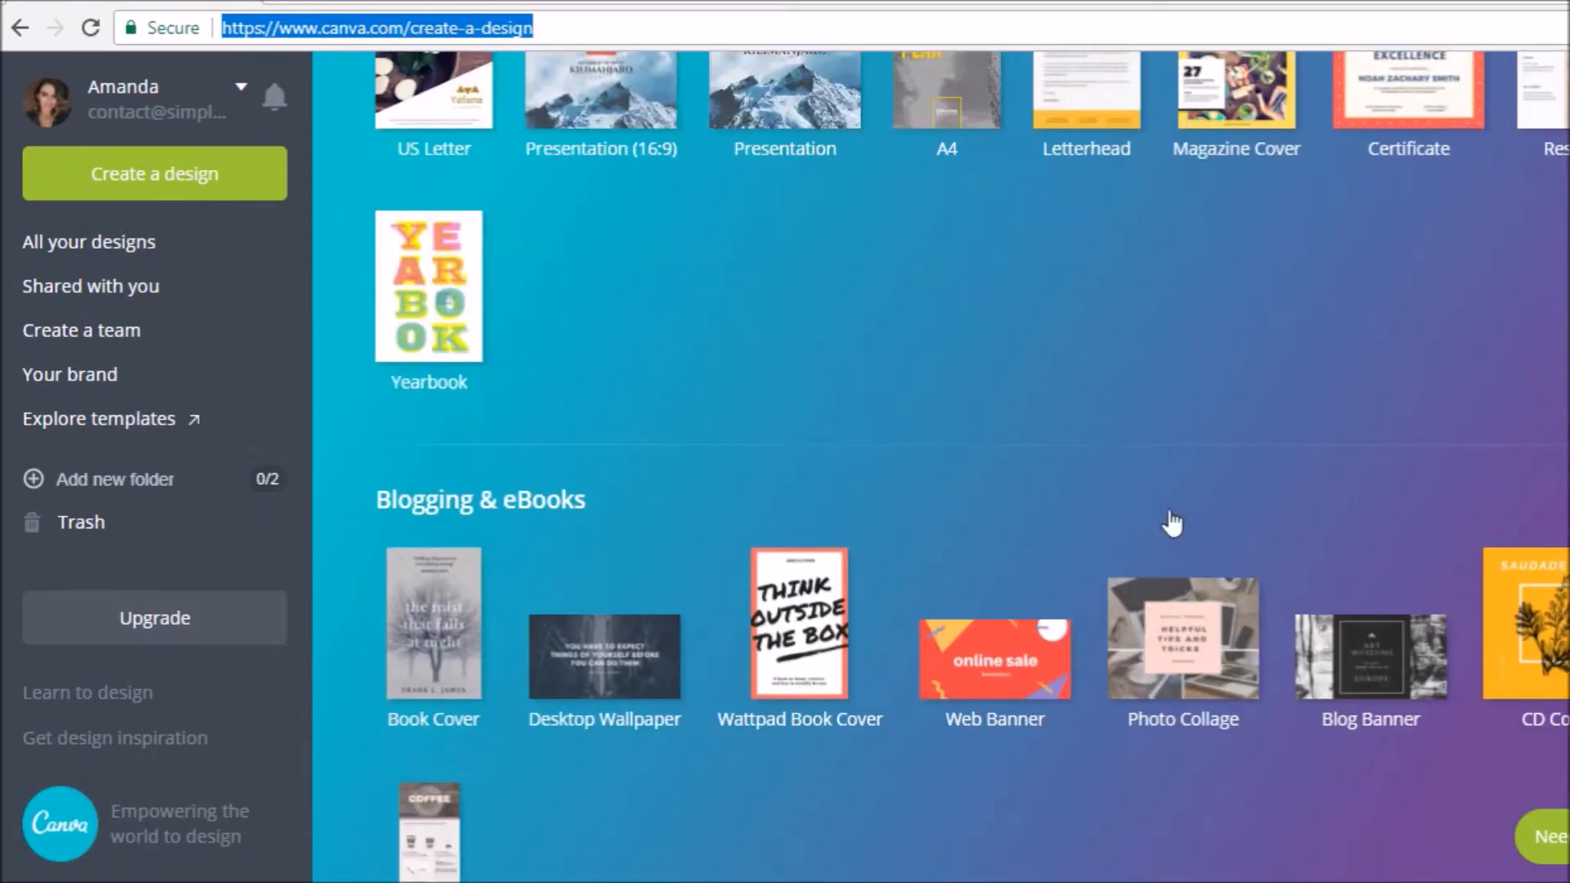
scroll(1116, 476, "up", 12)
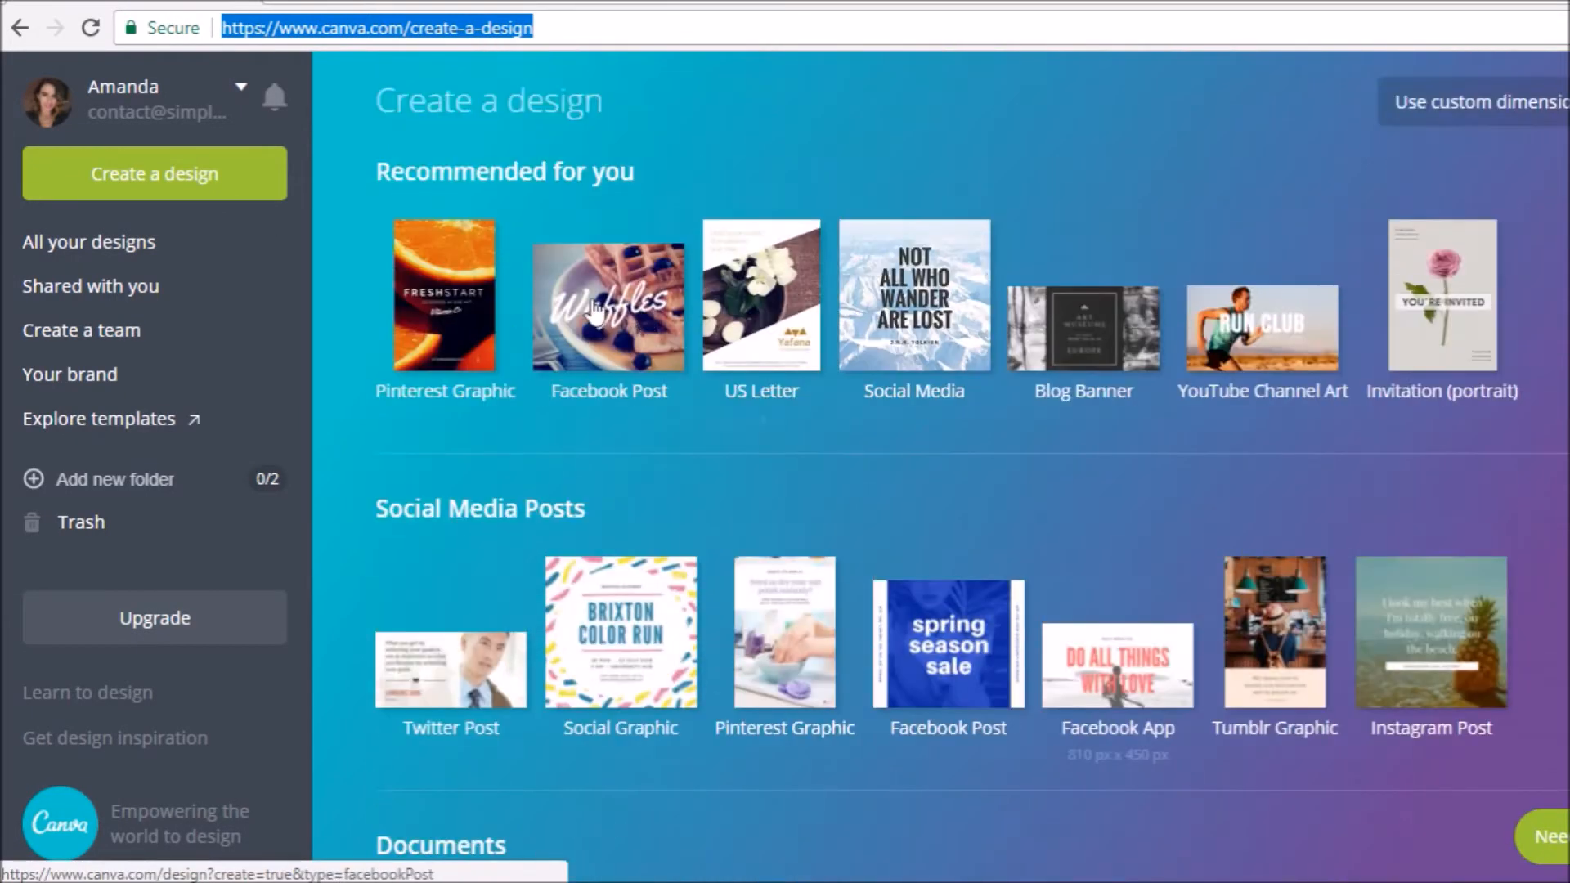
left_click(435, 299)
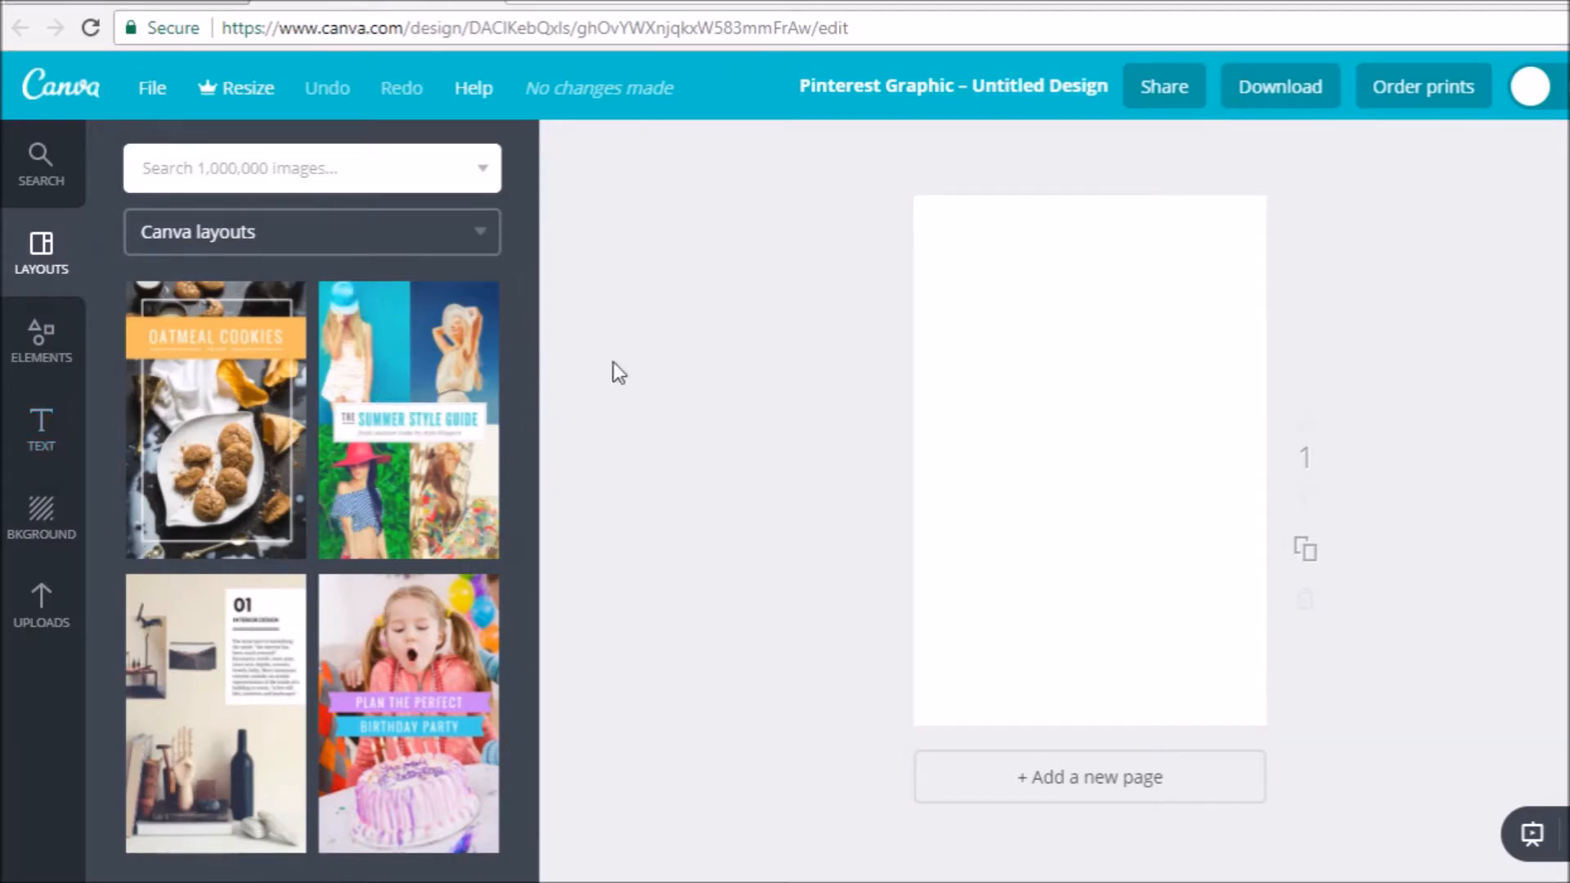
left_click_drag(524, 347, 518, 750)
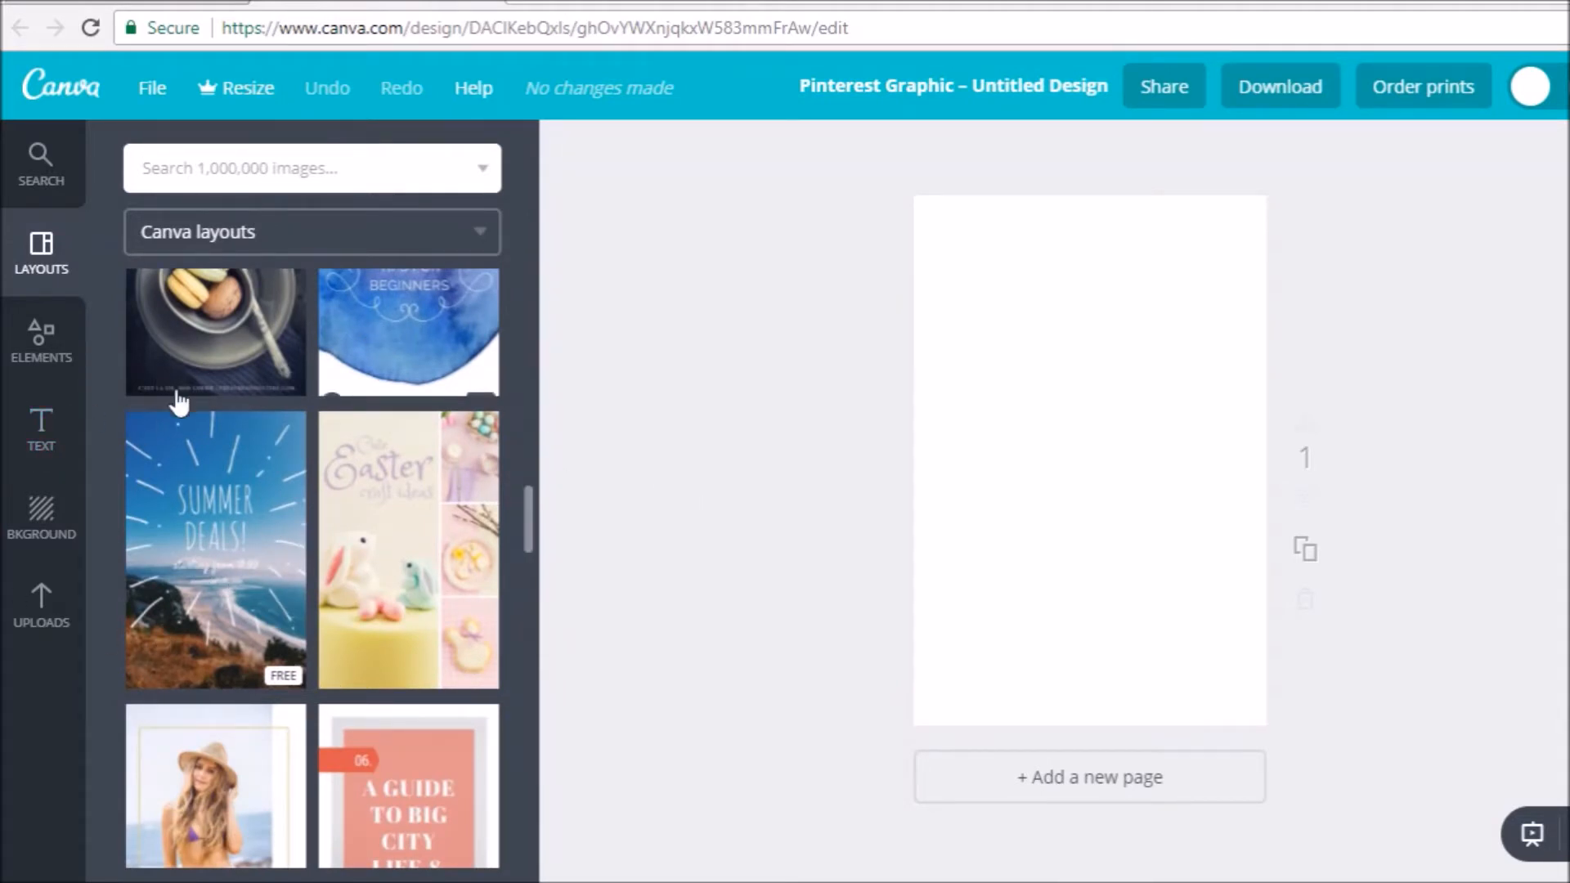
- Add the uploaded pink flower photo and the blue tulip flat-lay photo to the page, and delete the pink flower photo
left_click(61, 613)
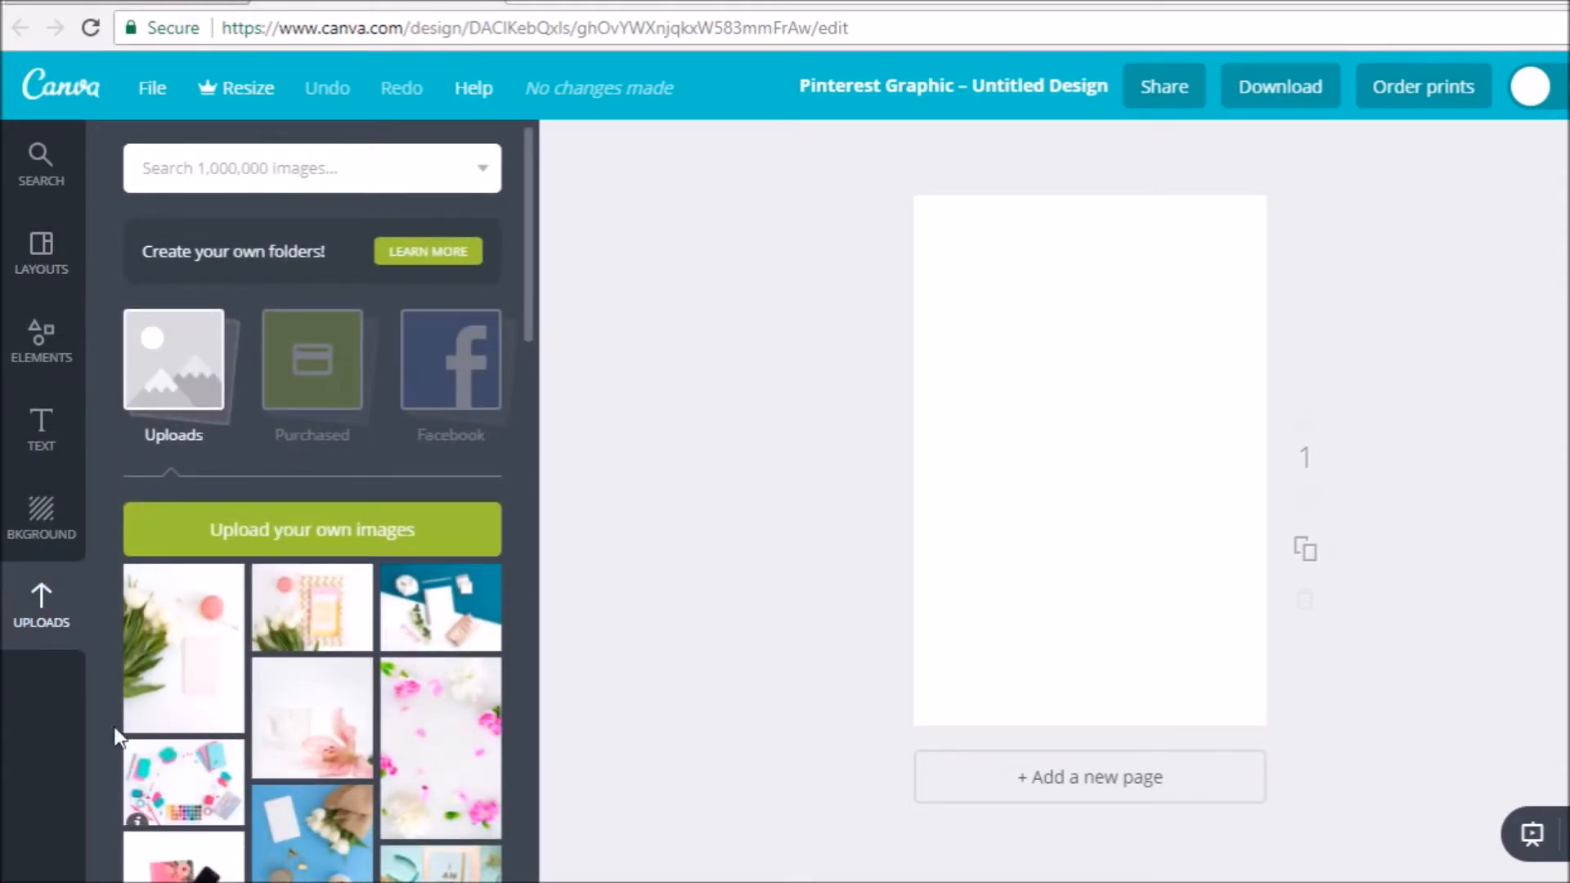
left_click(468, 747)
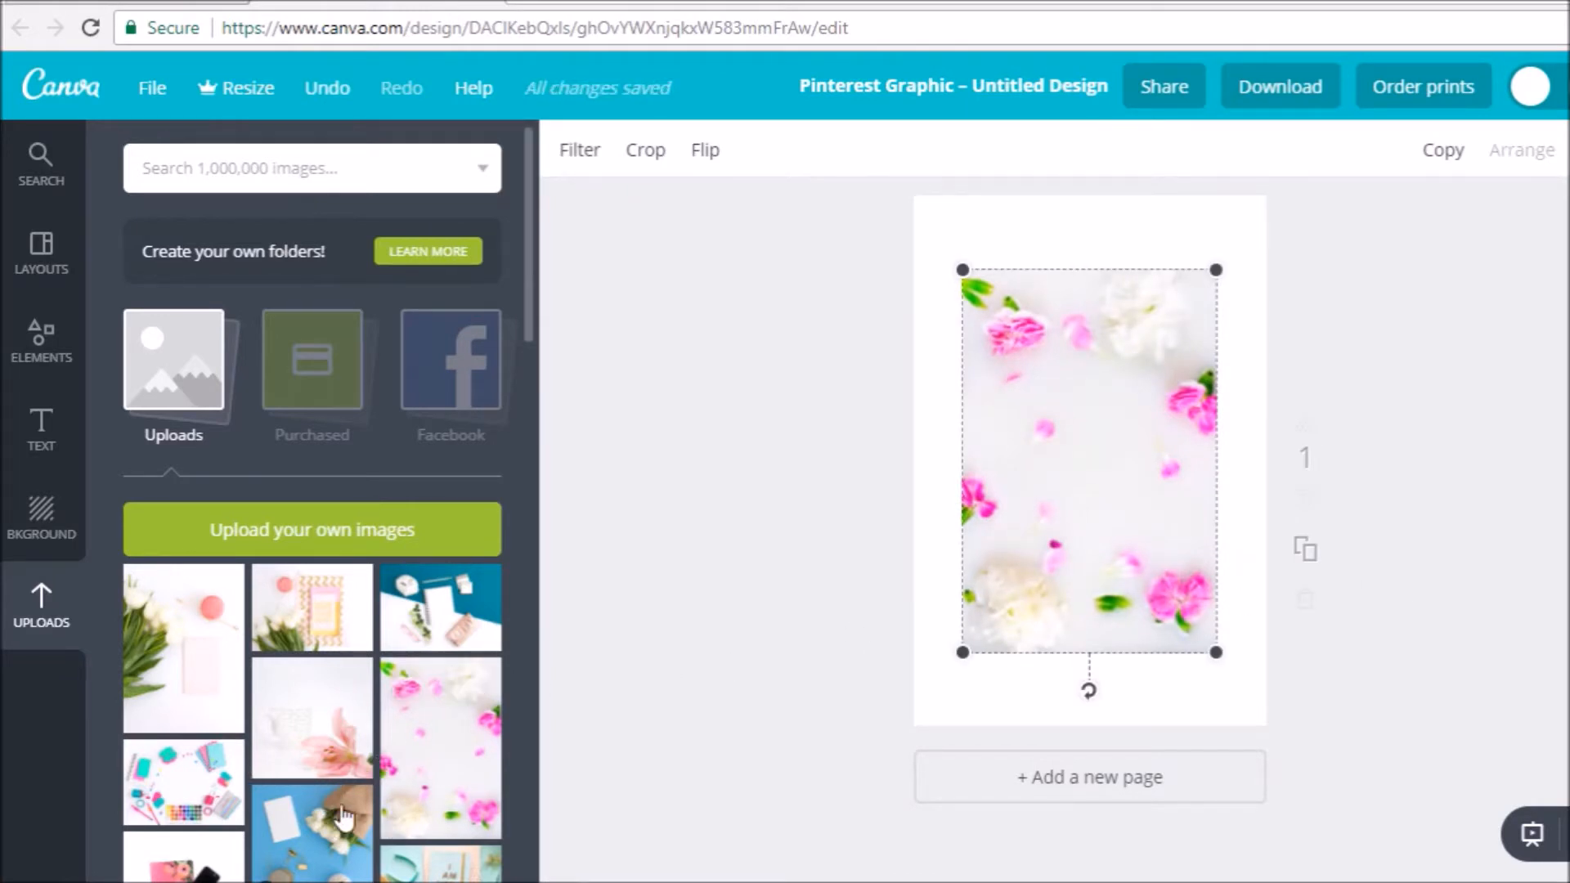
left_click(368, 830)
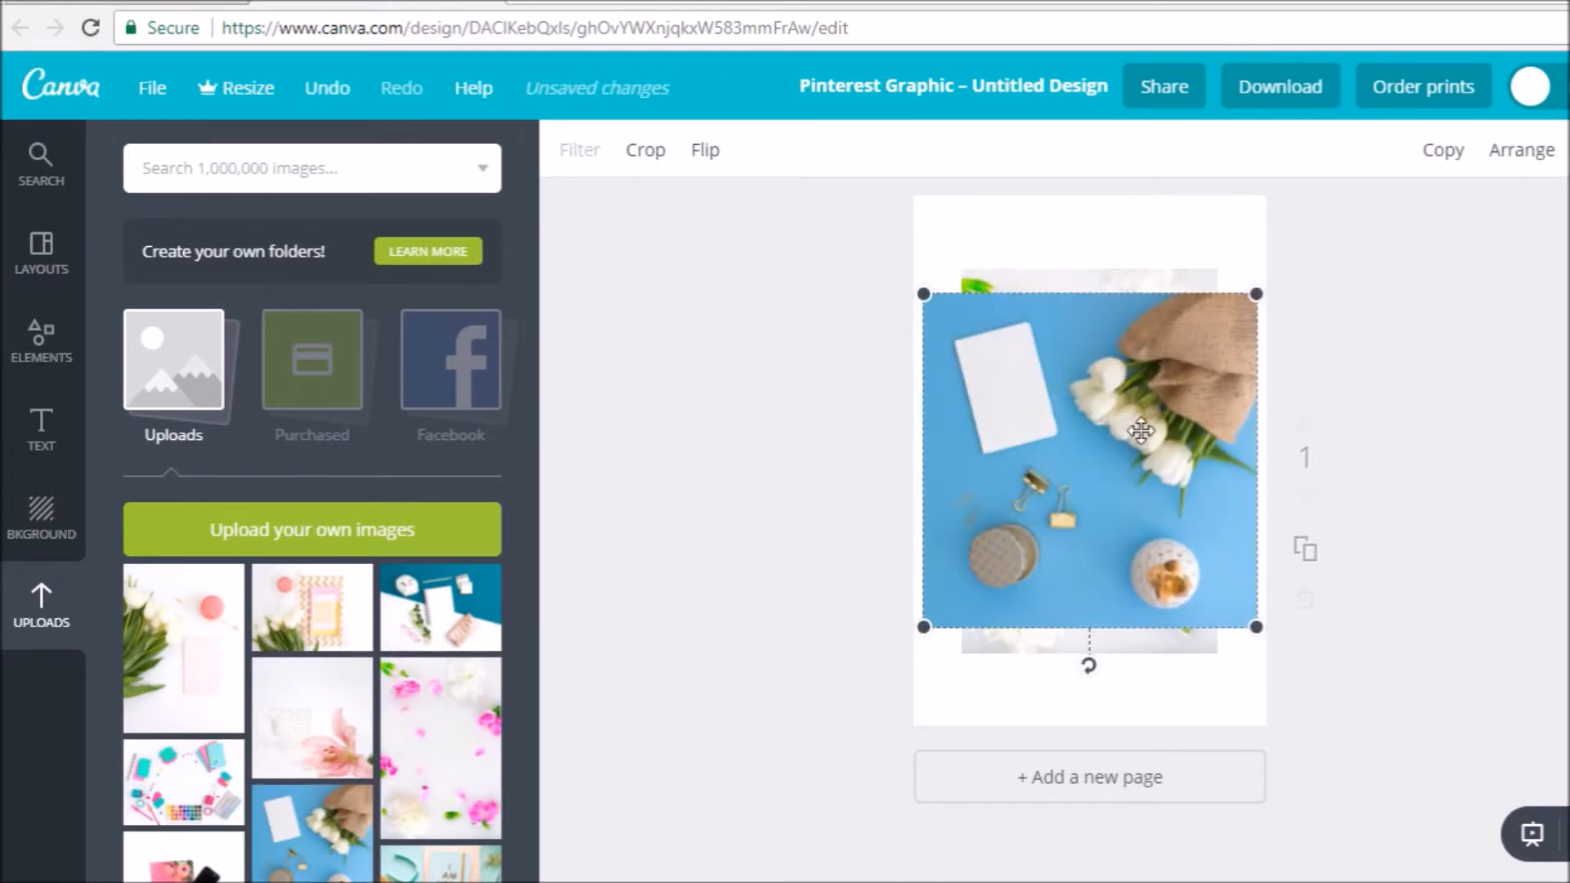
left_click_drag(1144, 409, 1174, 546)
left_click(1137, 315)
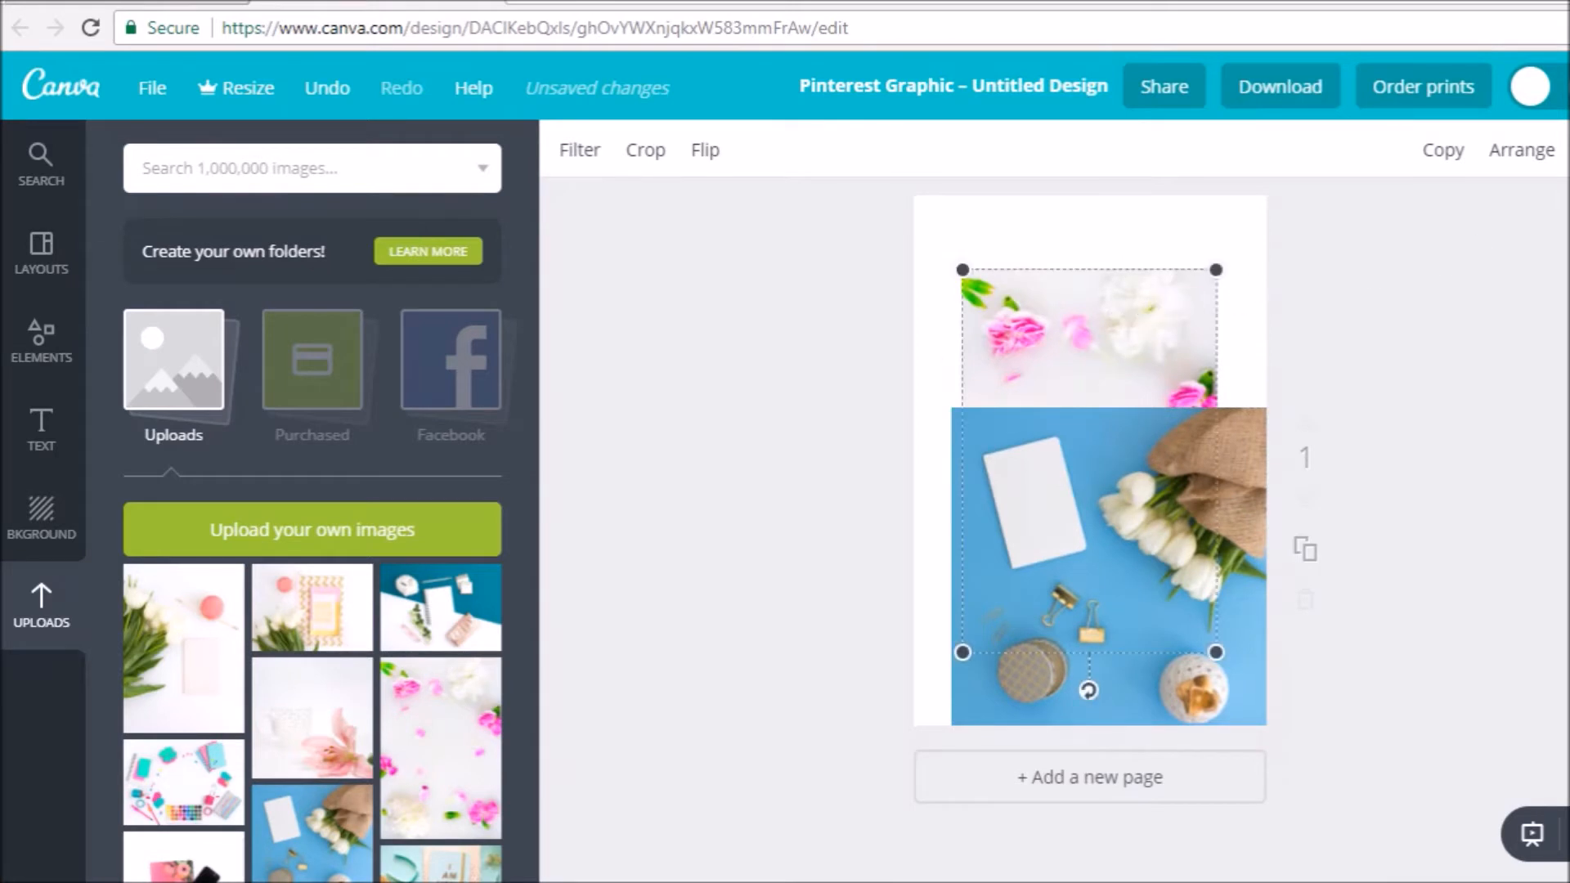
key("Delete")
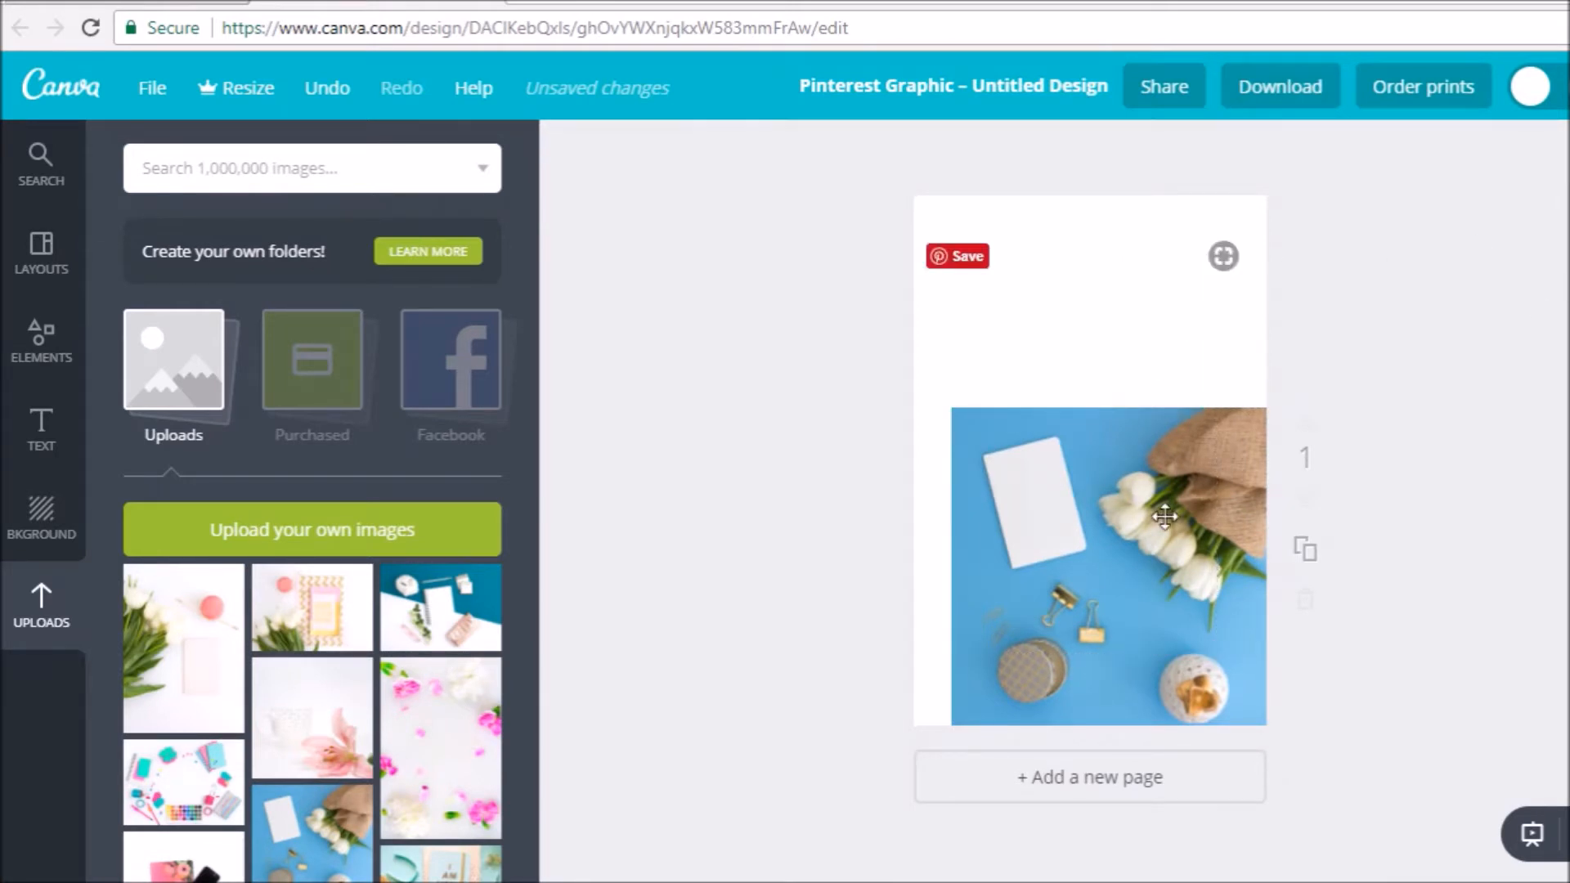
- Enlarge the blue tulip photo to cover the whole page and shift its position so the tulips stay in view
left_click_drag(1166, 519, 1120, 316)
left_click_drag(954, 408, 785, 144)
left_click_drag(1105, 407, 1206, 404)
left_click(1527, 482)
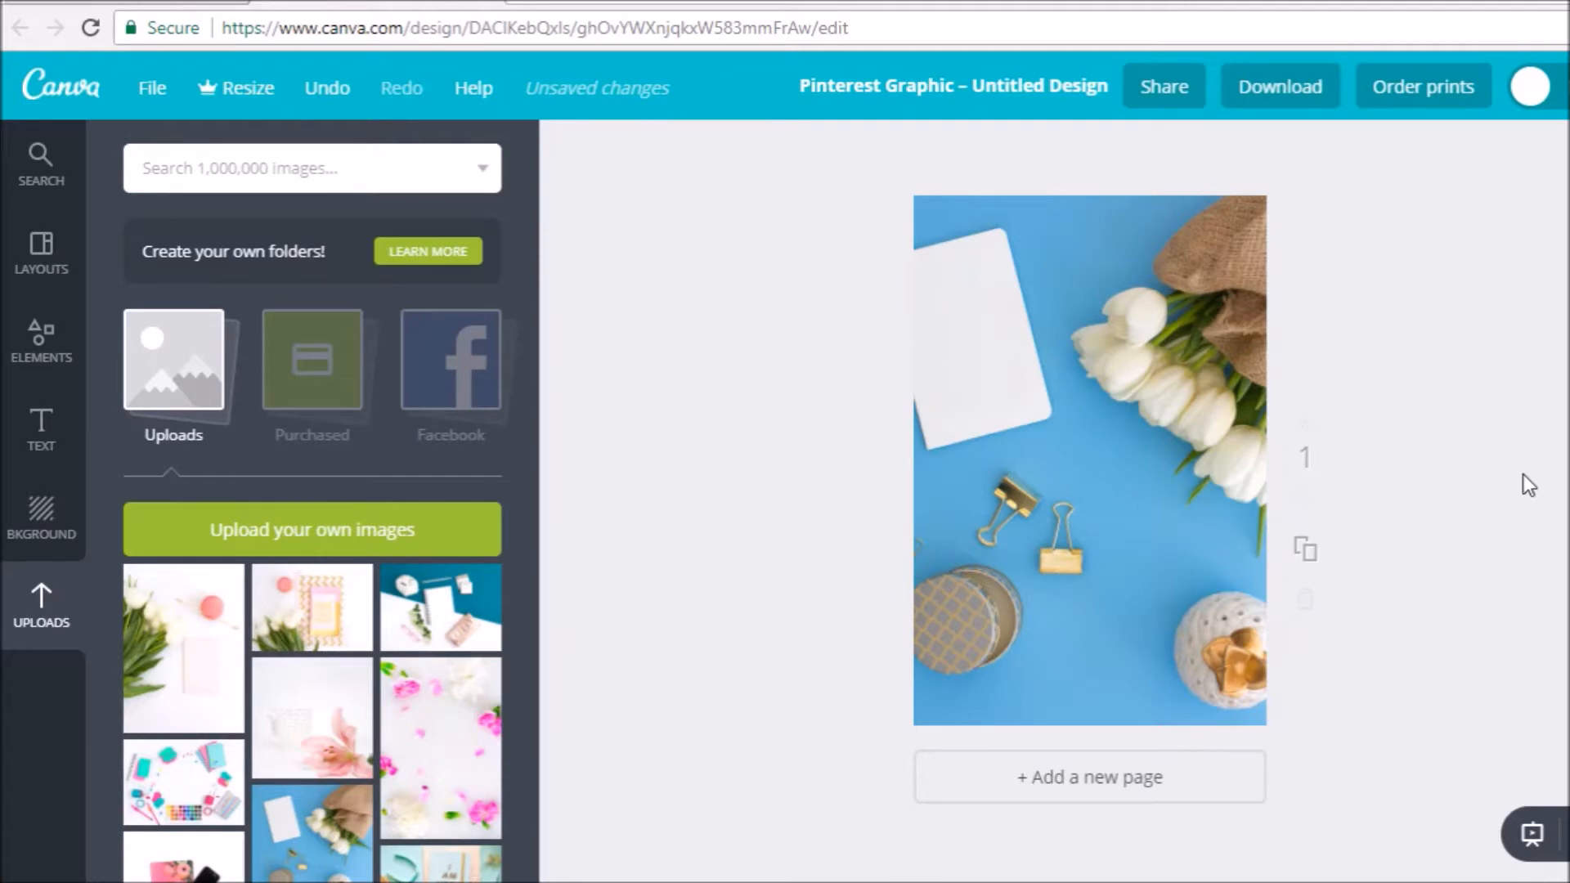
- Add a solid white square shape over the photo and stretch it into a tall rectangle with the photo showing around it
left_click(62, 356)
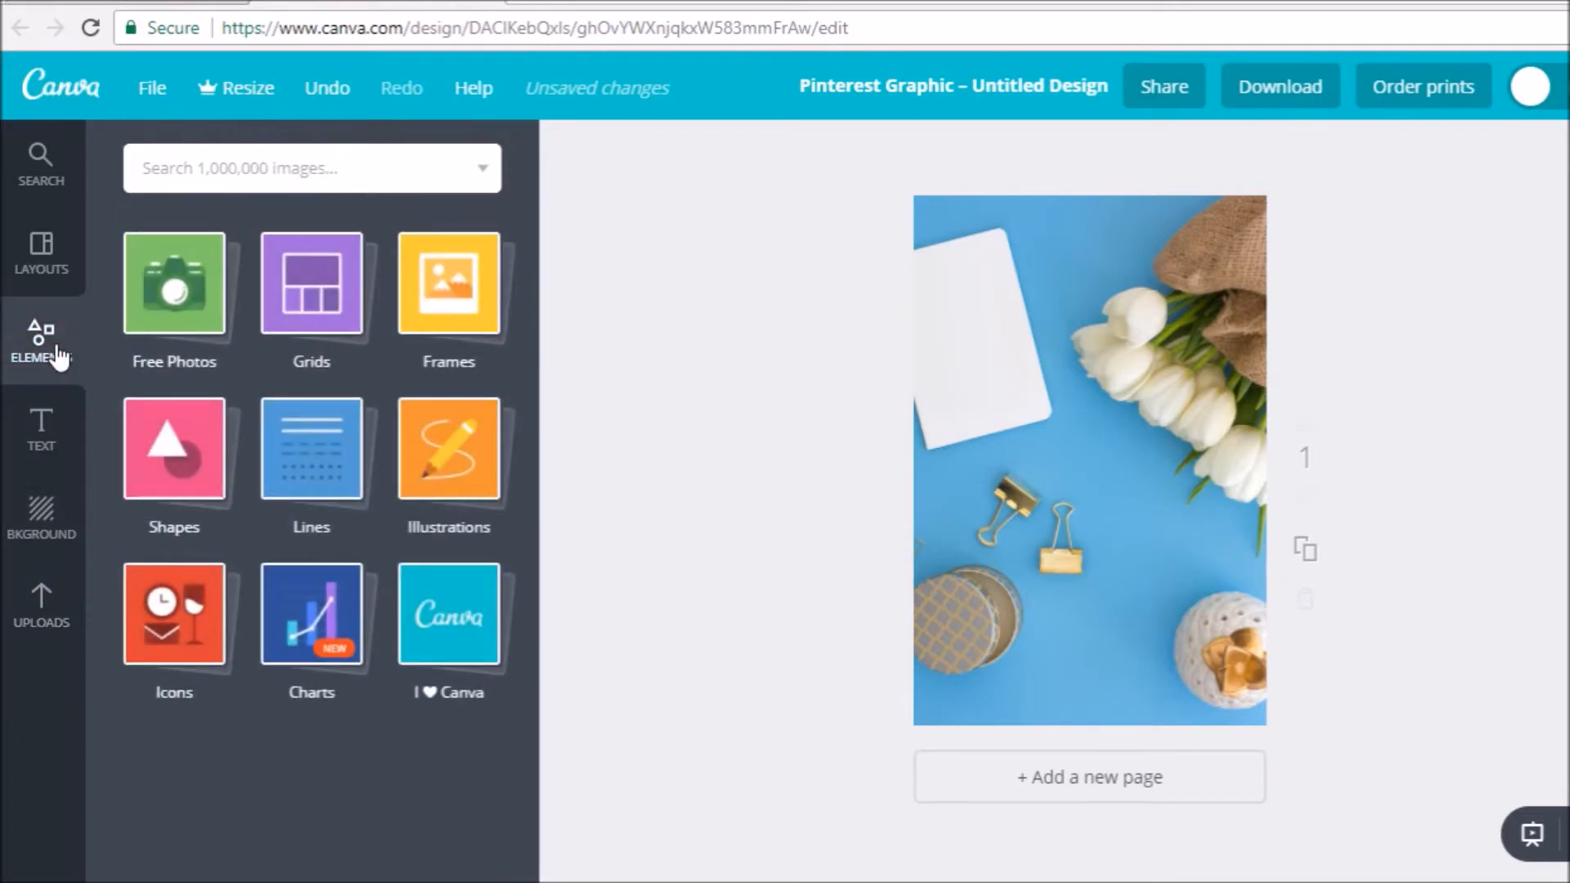
left_click(200, 455)
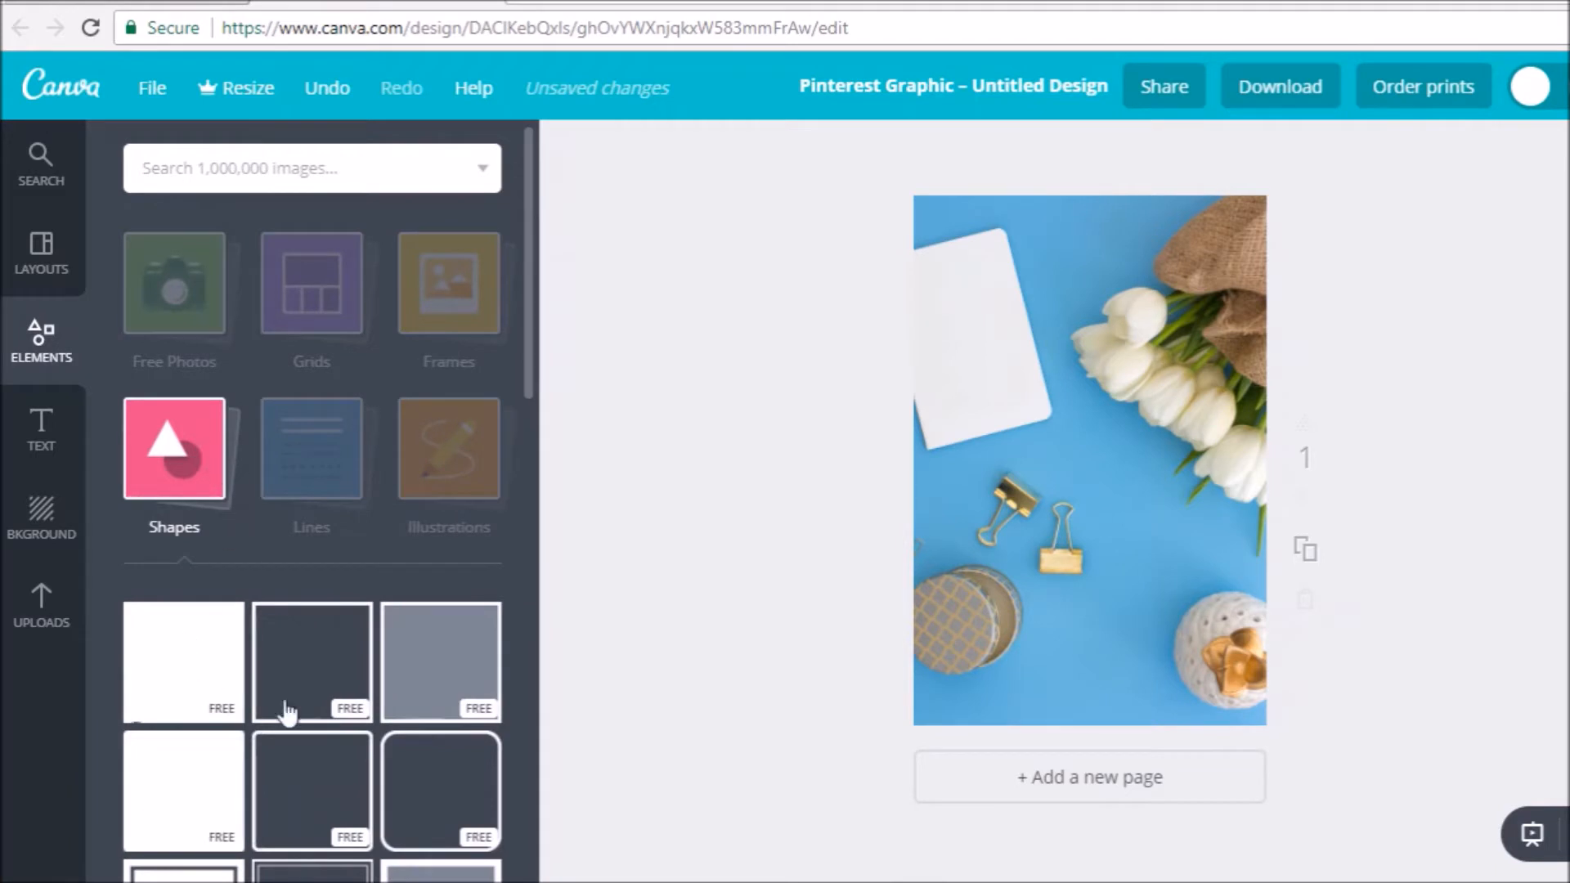
left_click(187, 648)
left_click_drag(917, 463, 954, 463)
left_click_drag(1249, 460, 1217, 460)
left_click_drag(1099, 623, 1096, 674)
left_click_drag(1086, 300, 1086, 244)
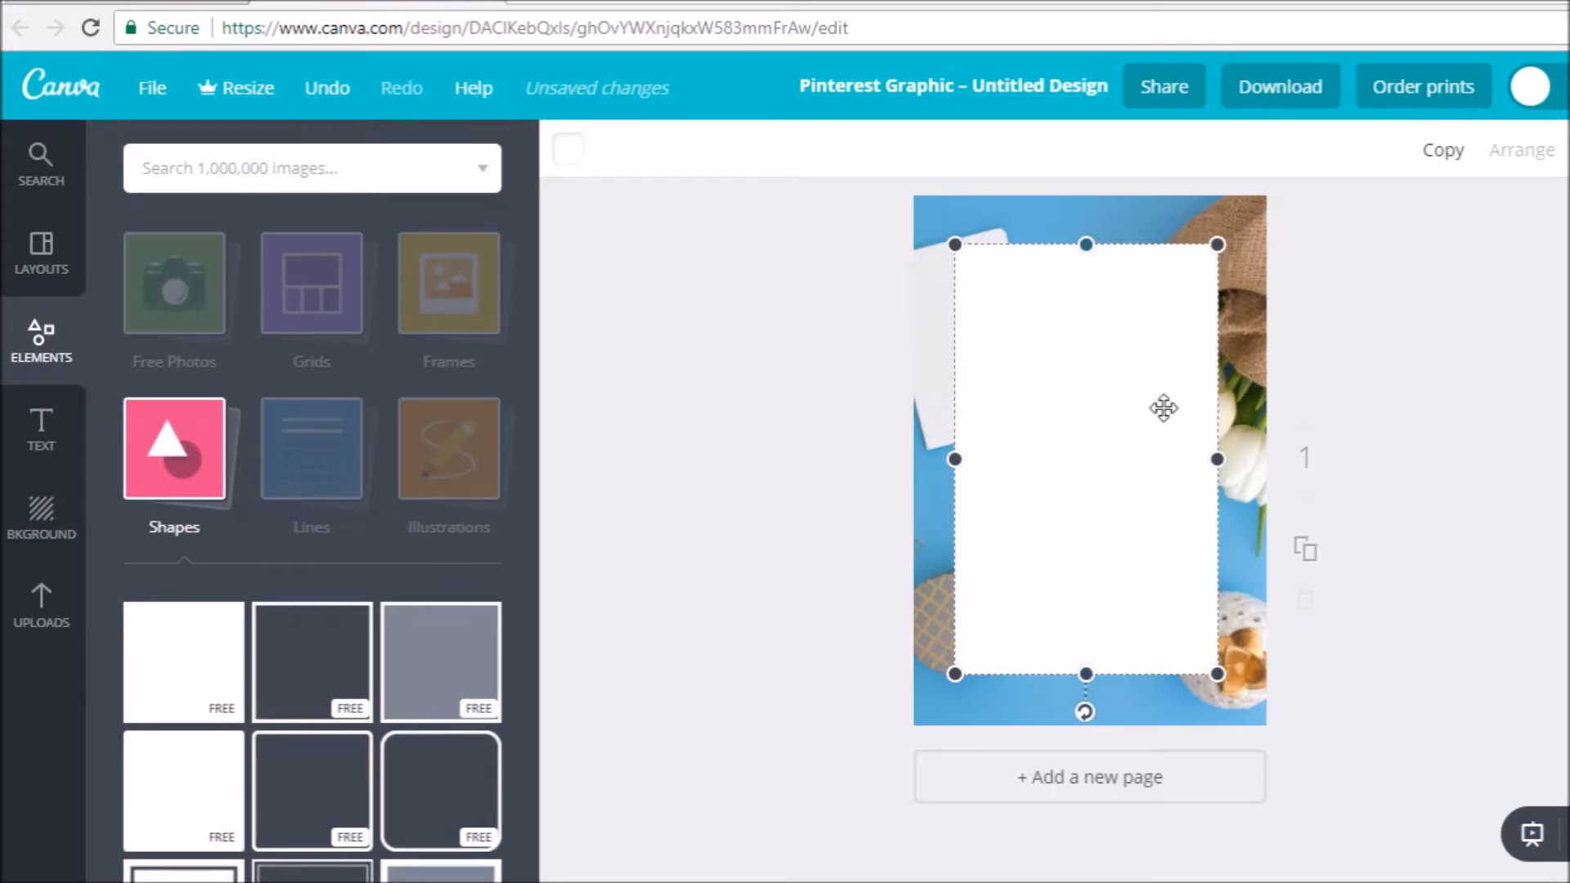
- Extend the white rectangle's side and bottom edges slightly to even out the photo border around it
left_click_drag(1217, 459, 1232, 459)
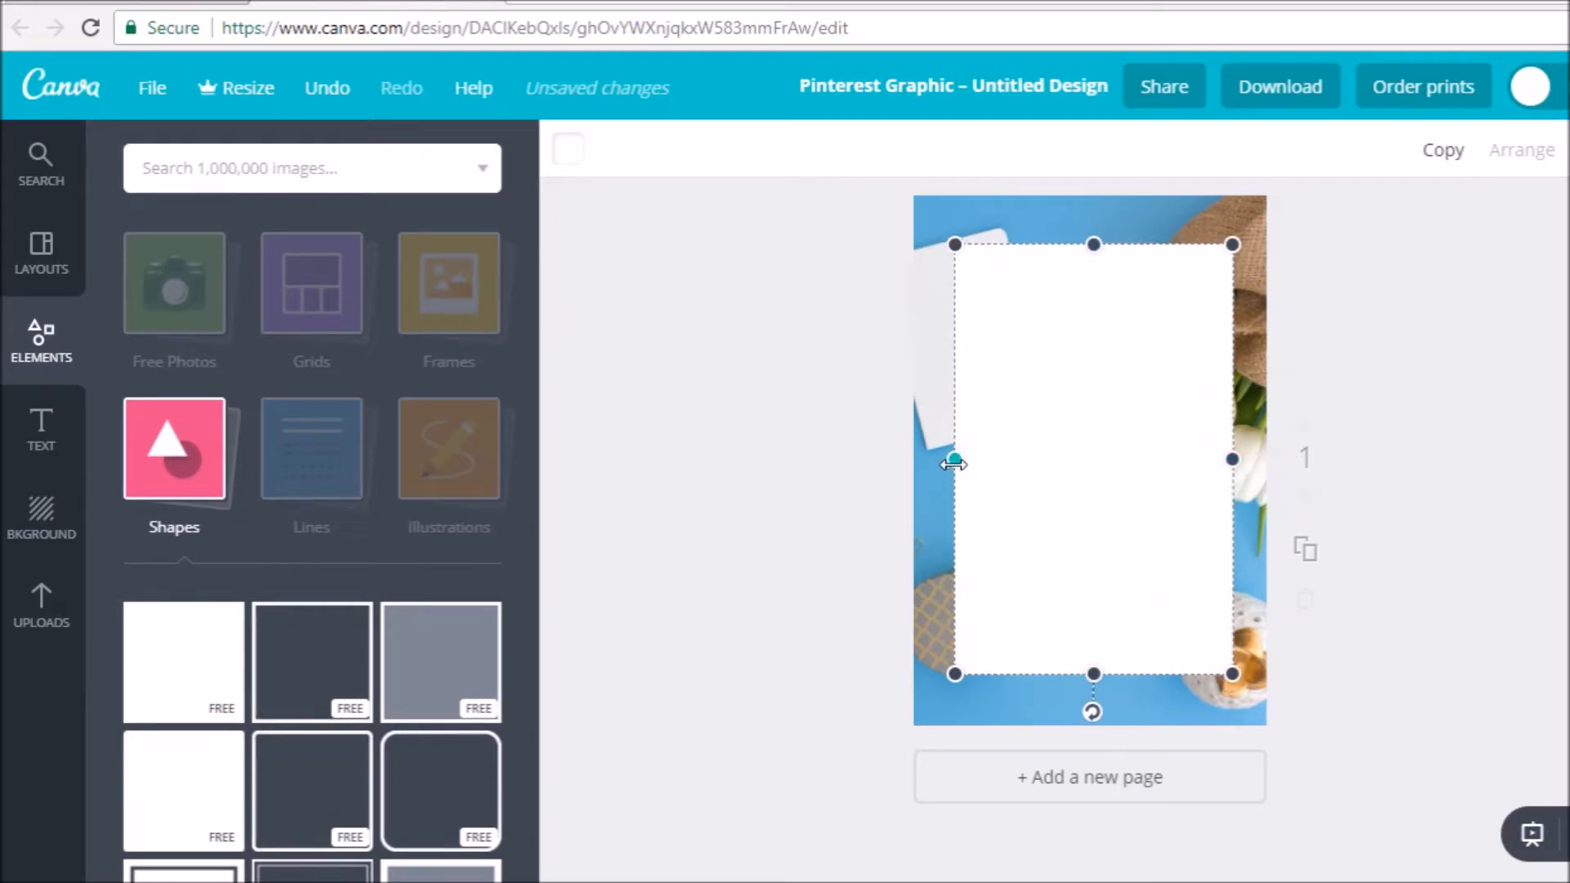
left_click_drag(955, 464, 946, 464)
left_click_drag(1093, 674, 1104, 680)
left_click(1546, 457)
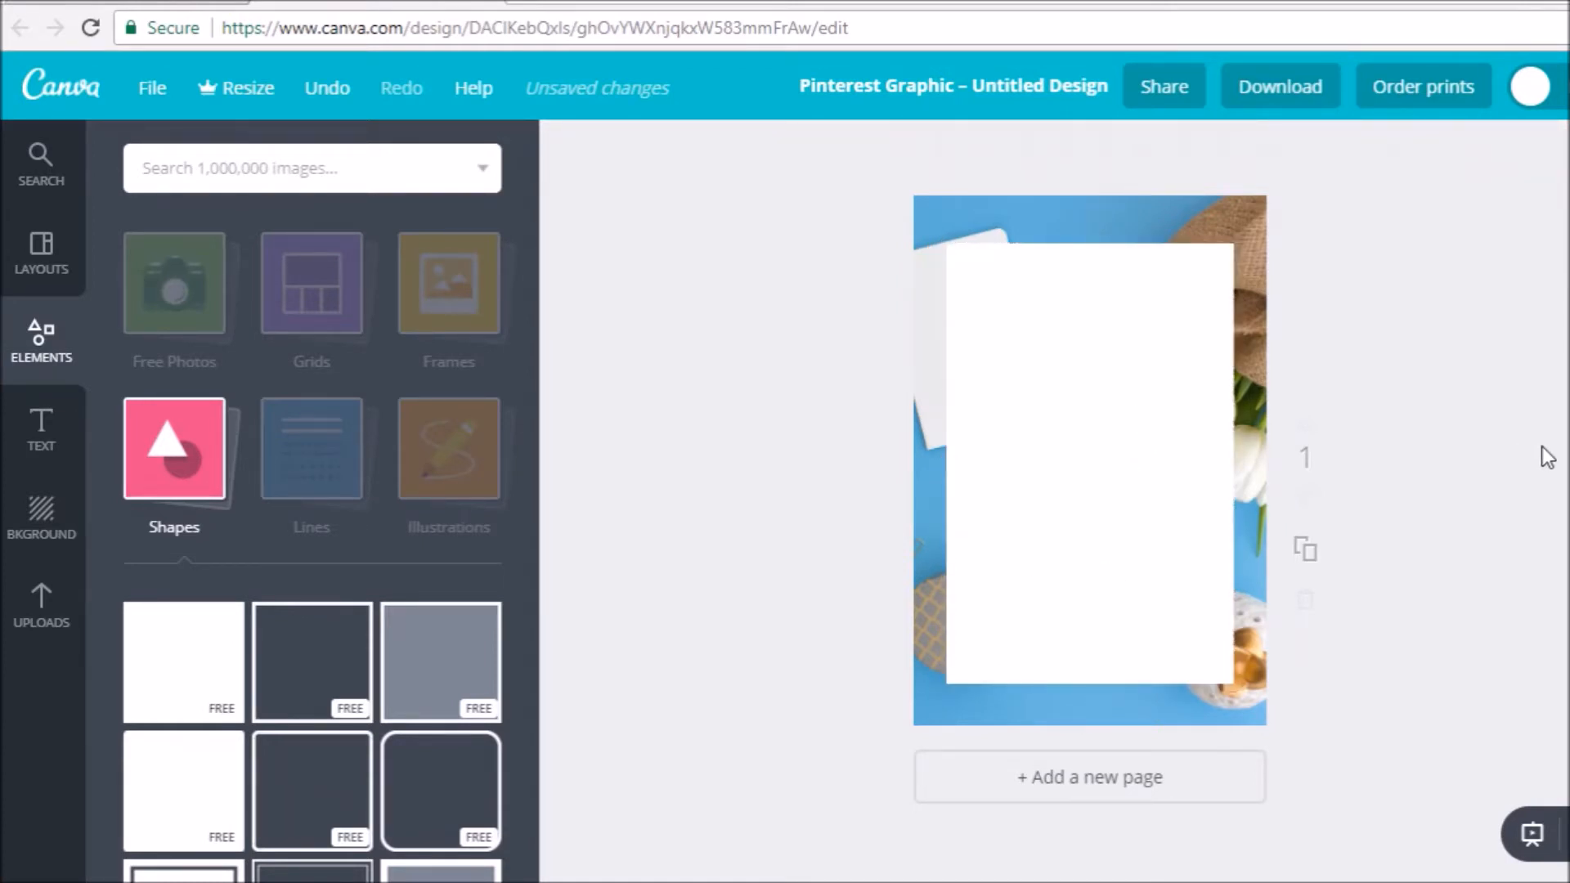
- Try adjusting the transparency of the white rectangle
left_click(1139, 406)
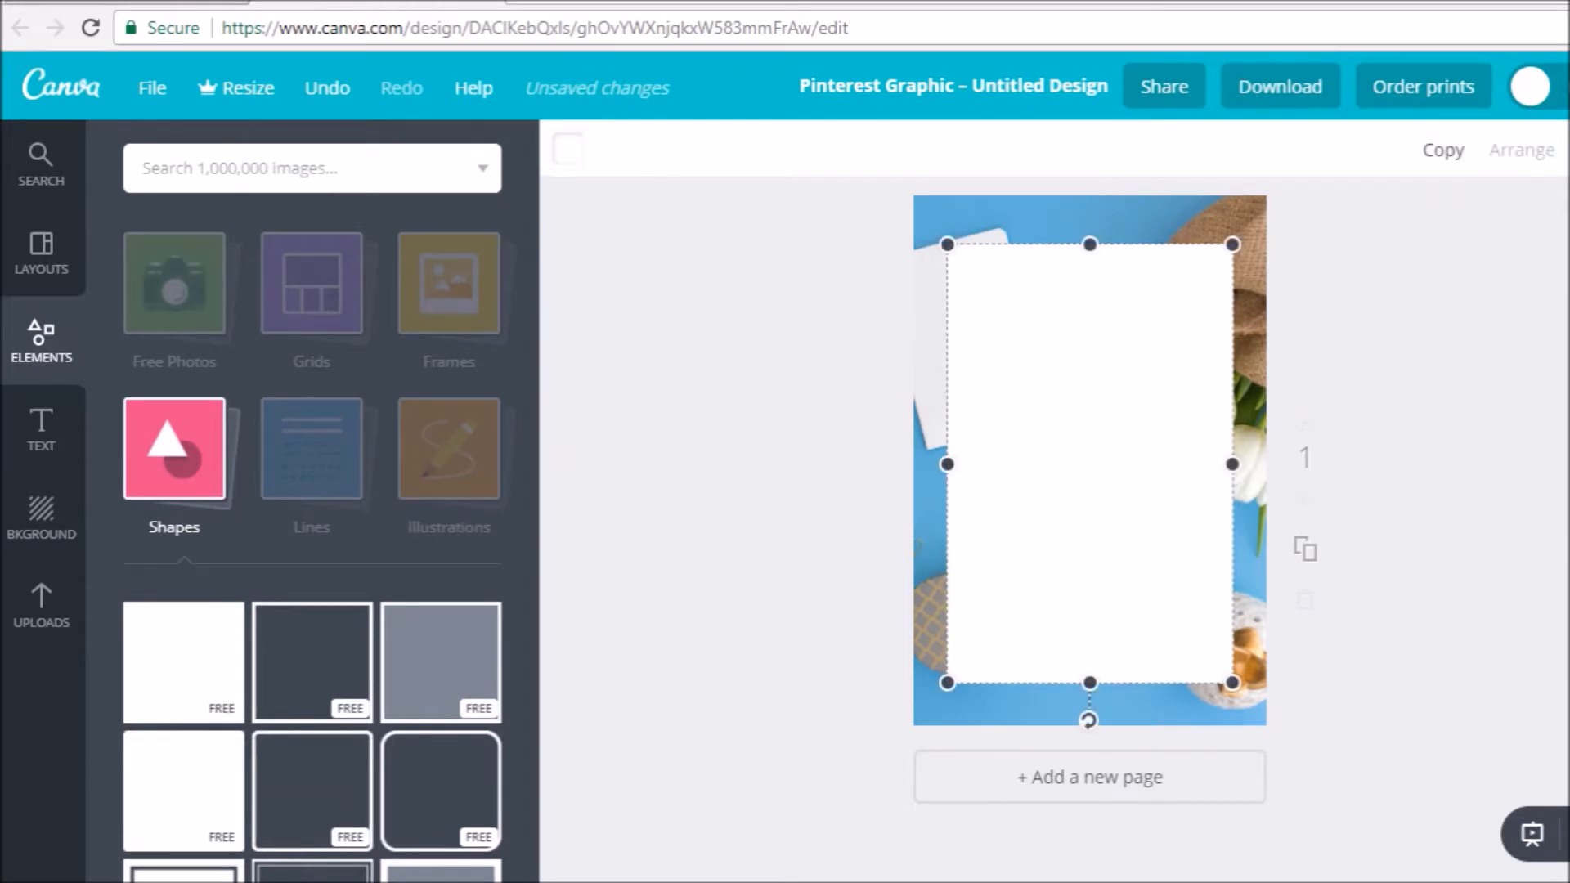
left_click(1568, 150)
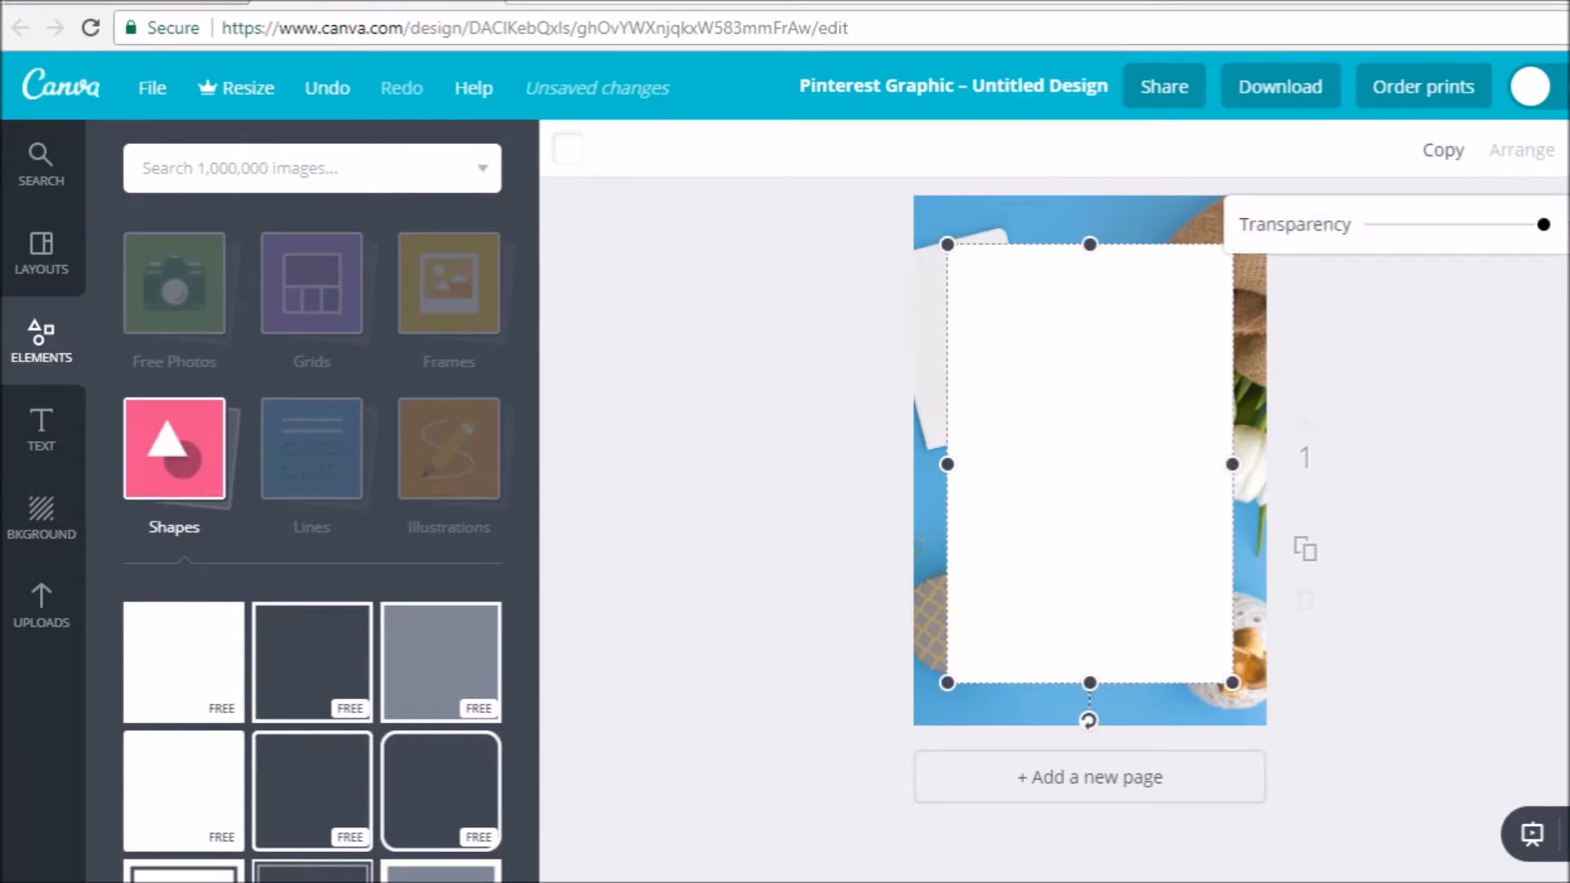
mouse_move(1544, 234)
left_mouse_down()
mouse_move(1500, 246)
mouse_move(1554, 246)
left_mouse_up()
left_click(1569, 150)
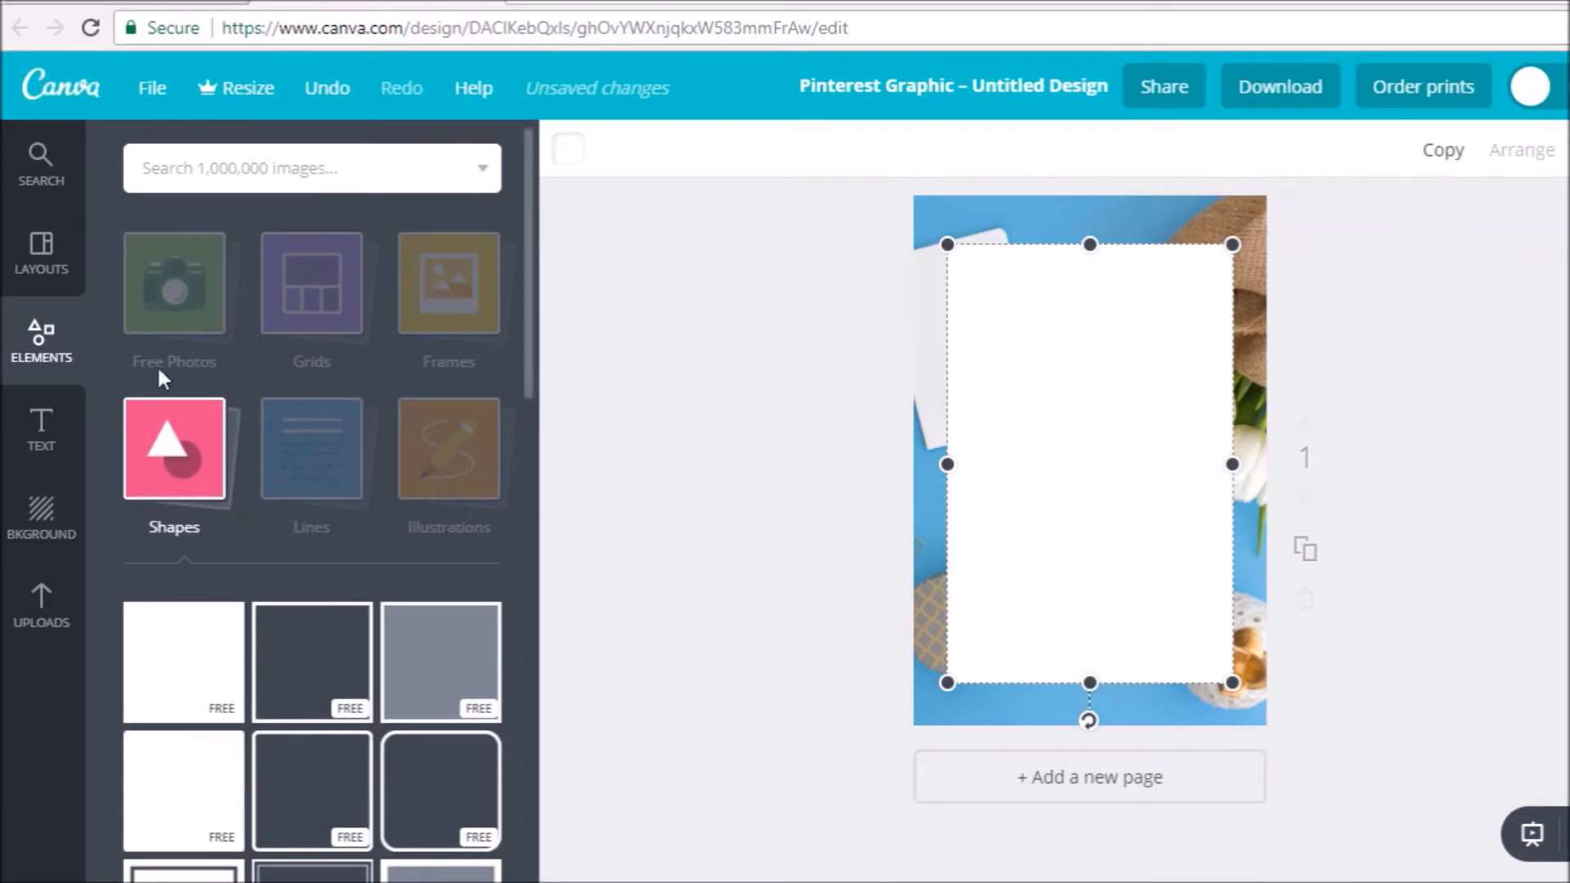
- Add a heading on the white rectangle with the text "HOW TO CREATE"
left_click(41, 422)
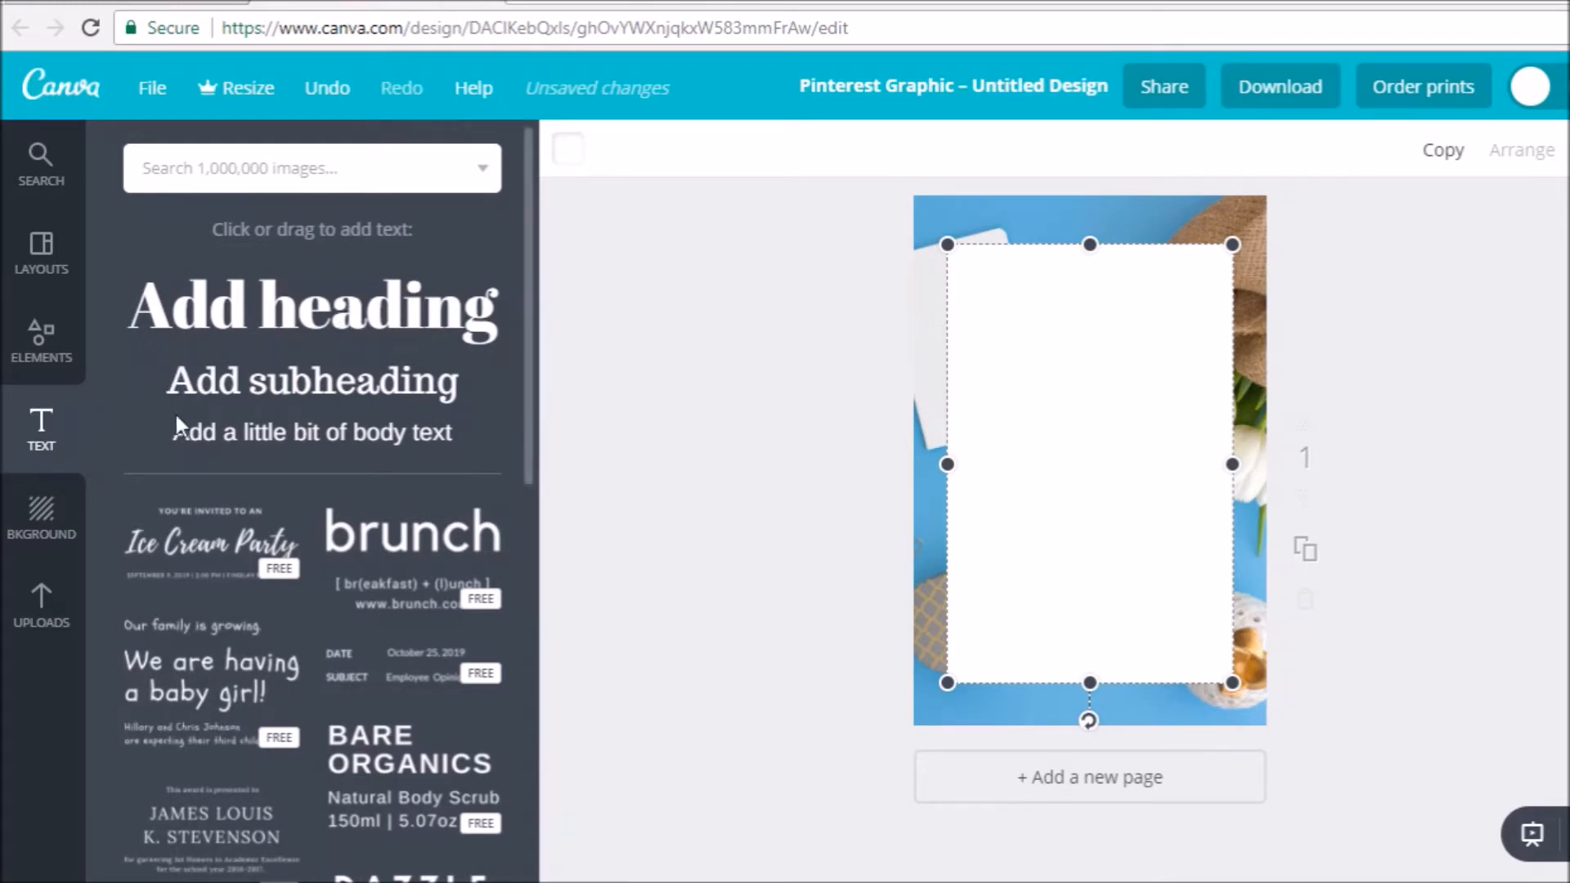
left_click(282, 326)
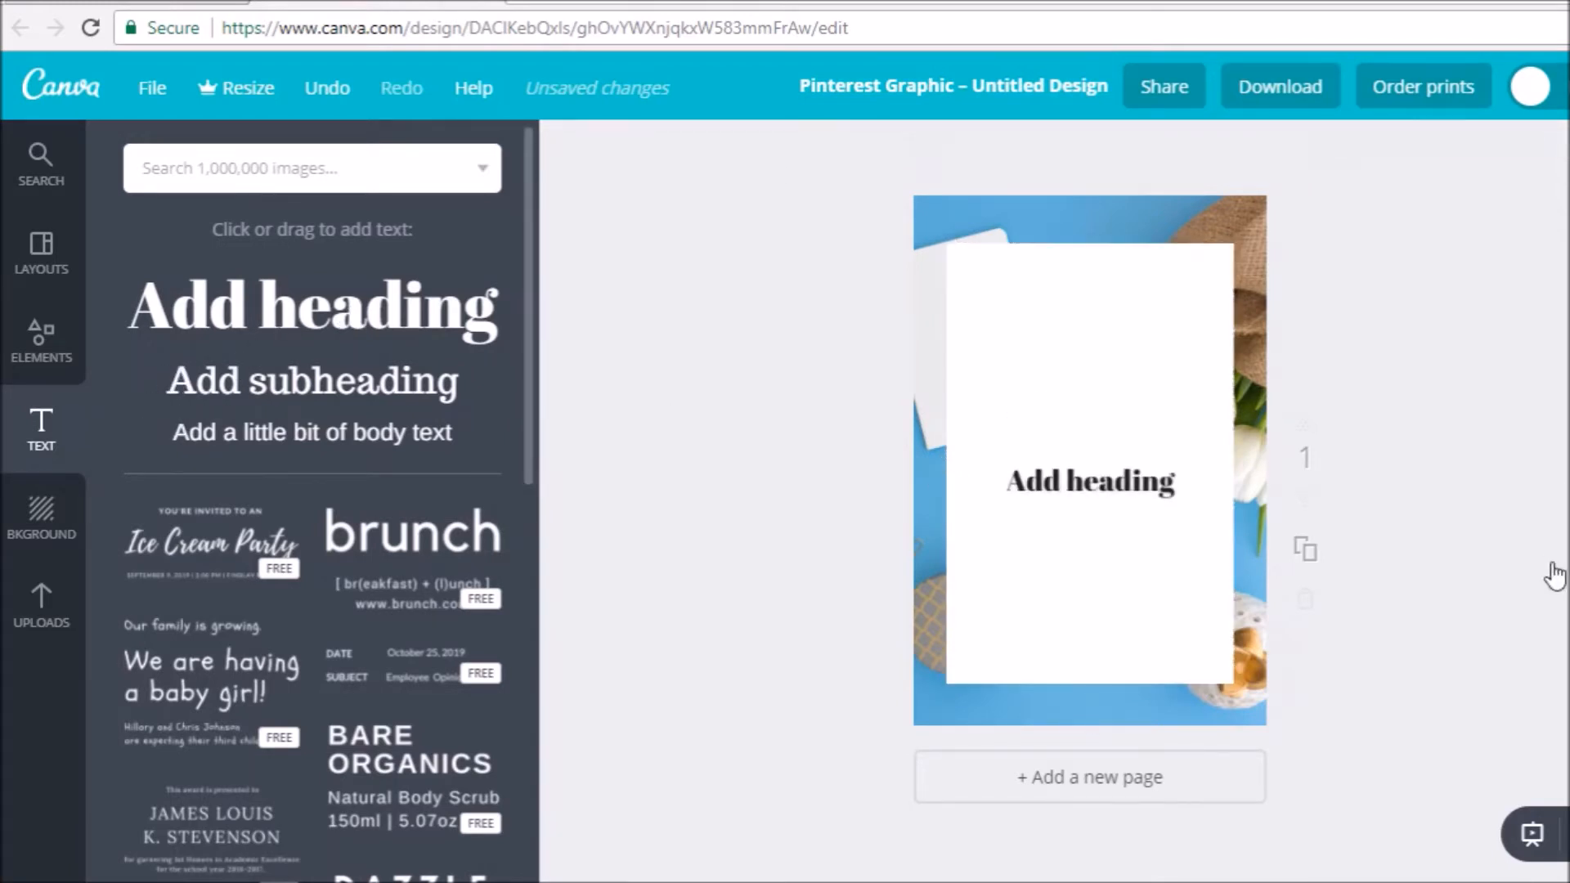
double_click(1113, 491)
type("H")
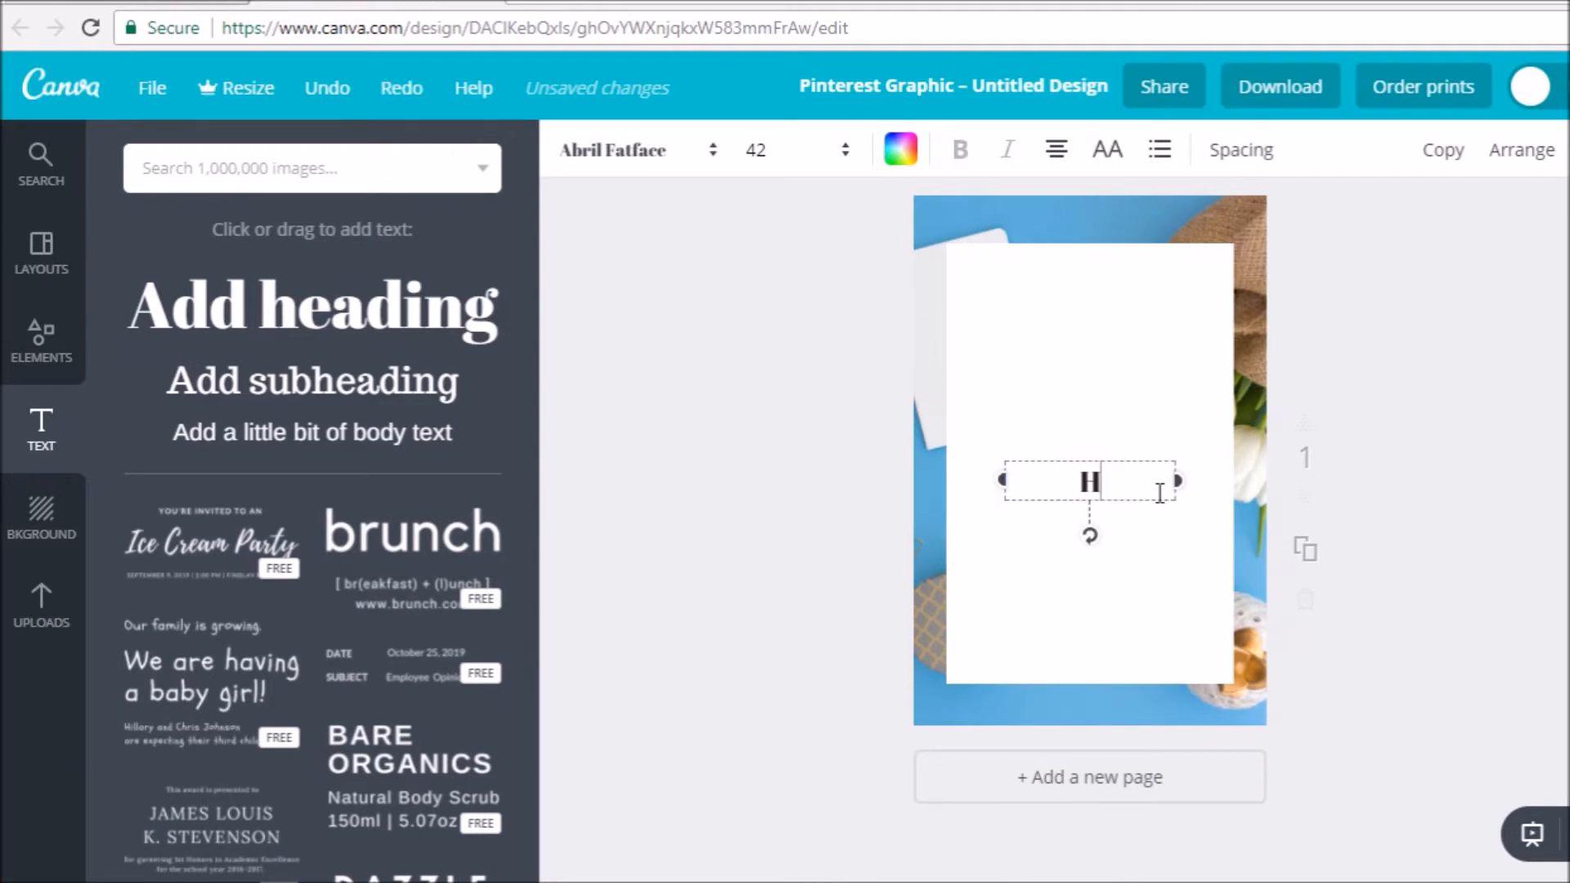
type("OW TO CRE")
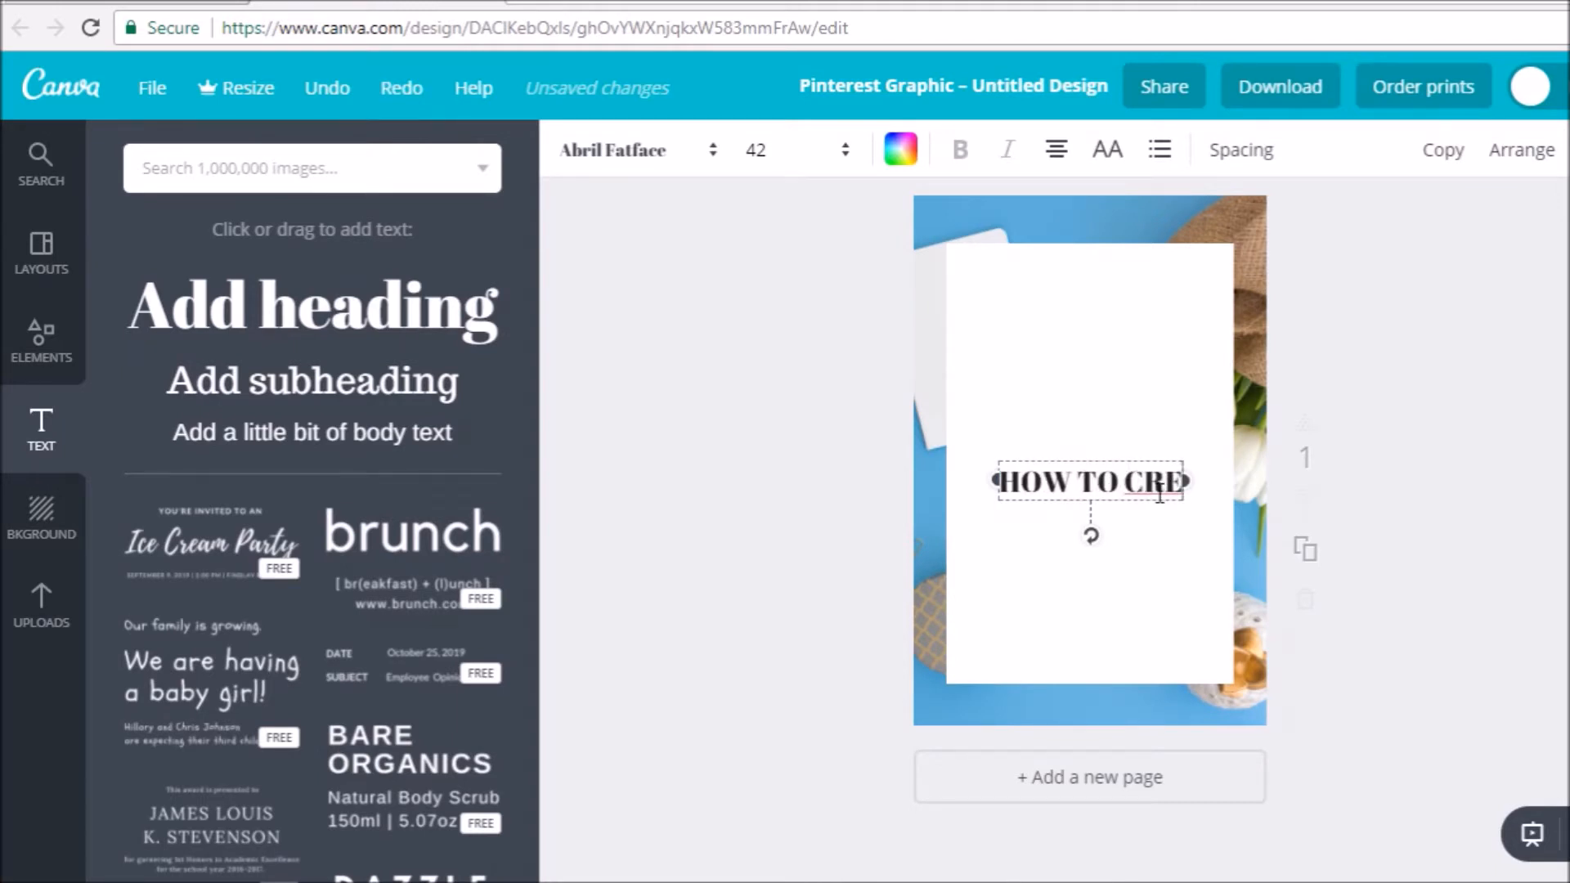
type("ATE")
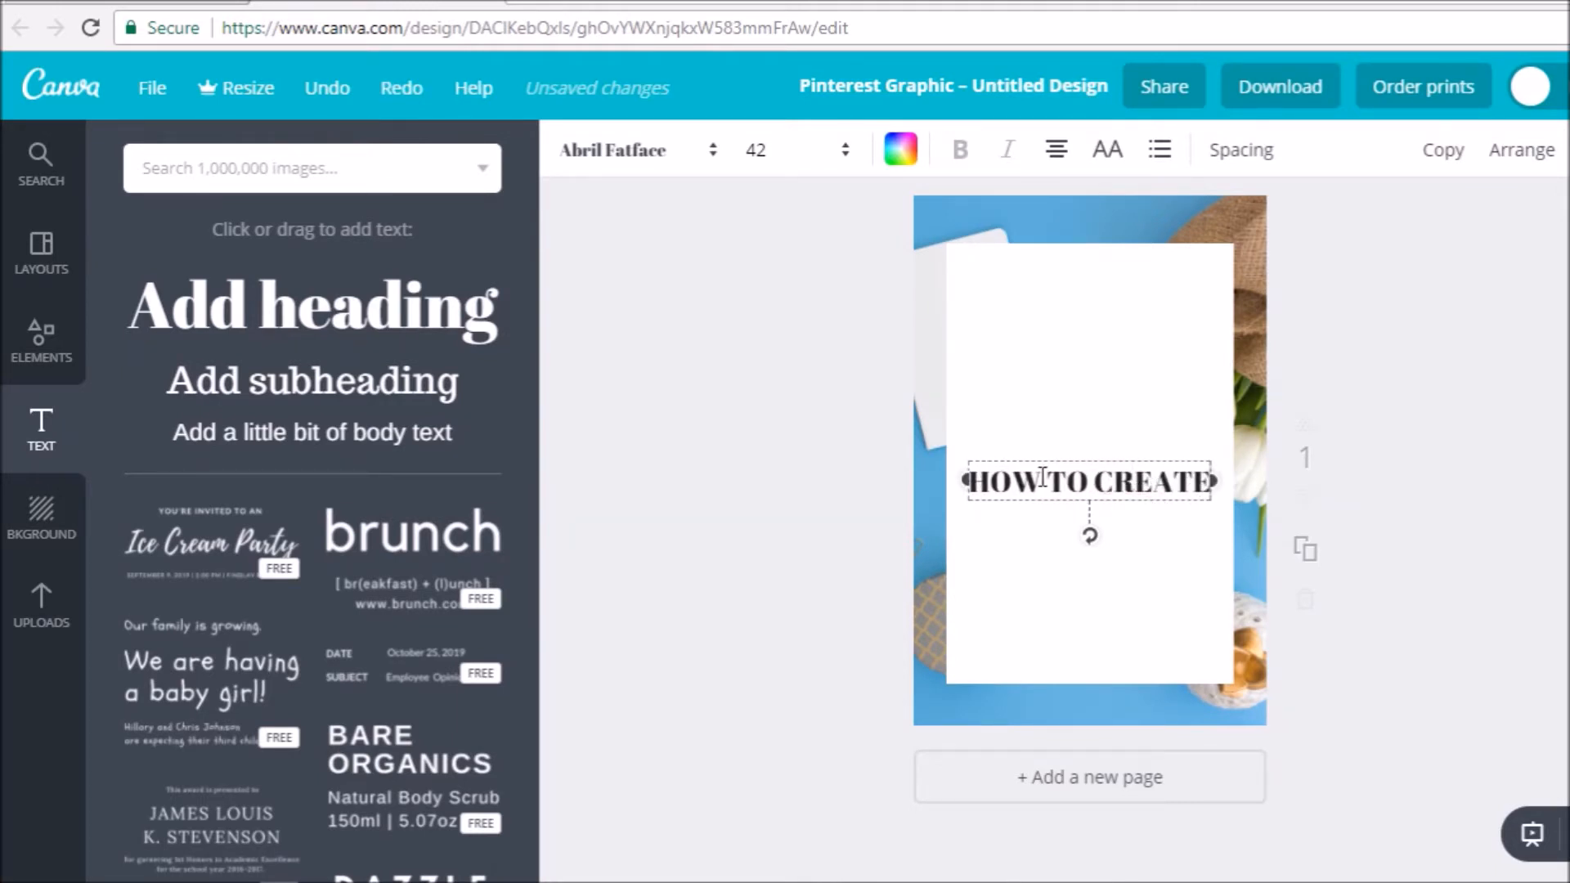
- Set the "HOW TO CREATE" heading in League Spartan at size 64 and move it to the top of the white rectangle
left_click_drag(975, 488, 1201, 484)
left_click(982, 484)
left_click(640, 163)
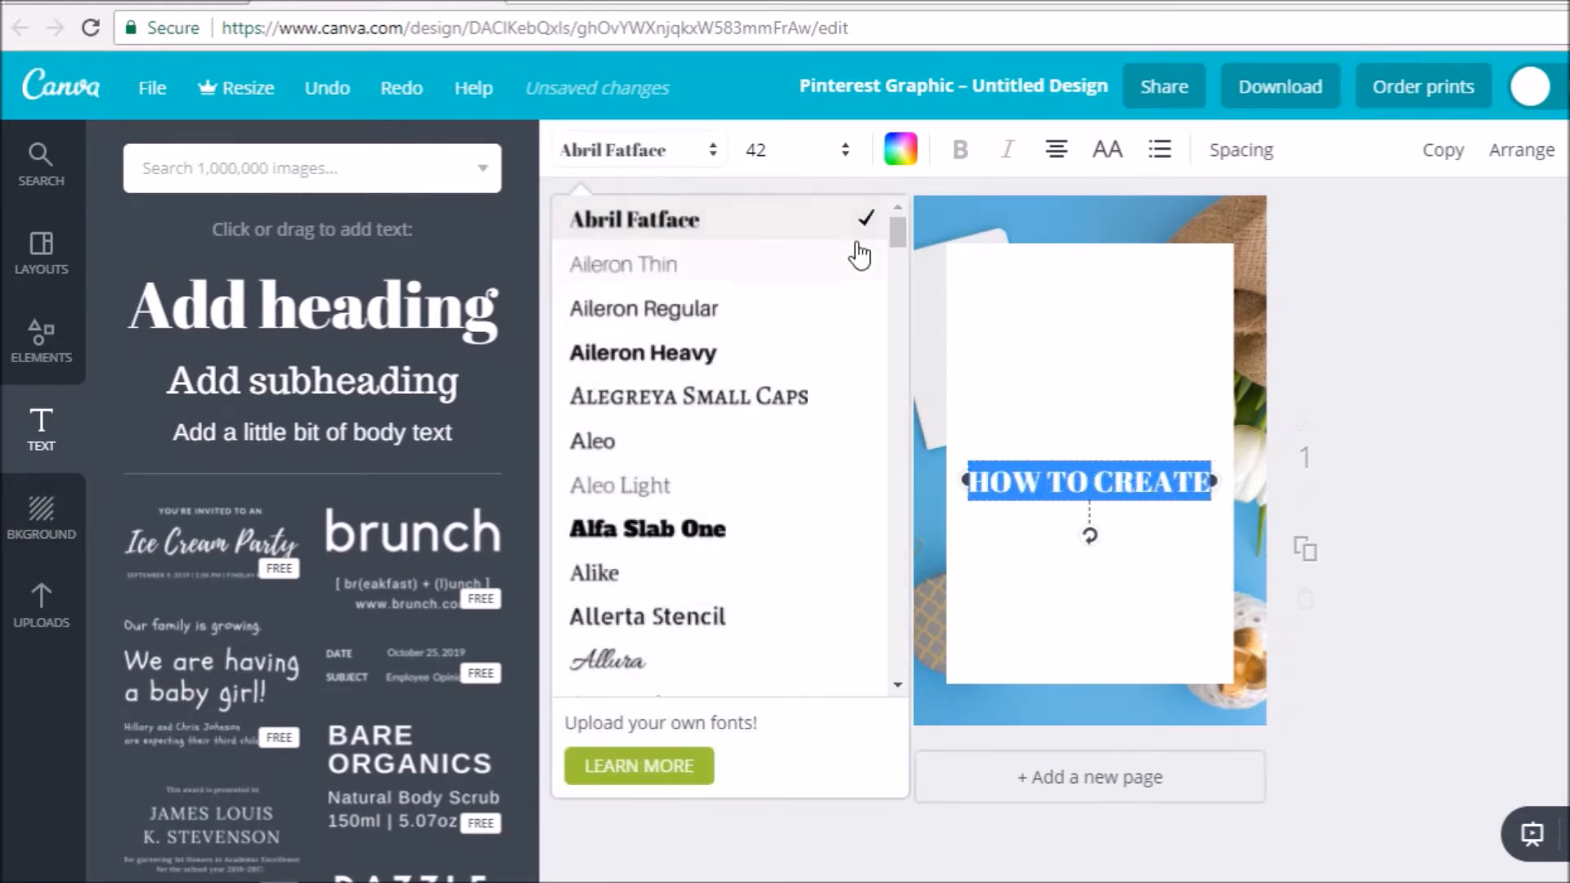
left_click_drag(897, 231, 875, 460)
left_click(728, 266)
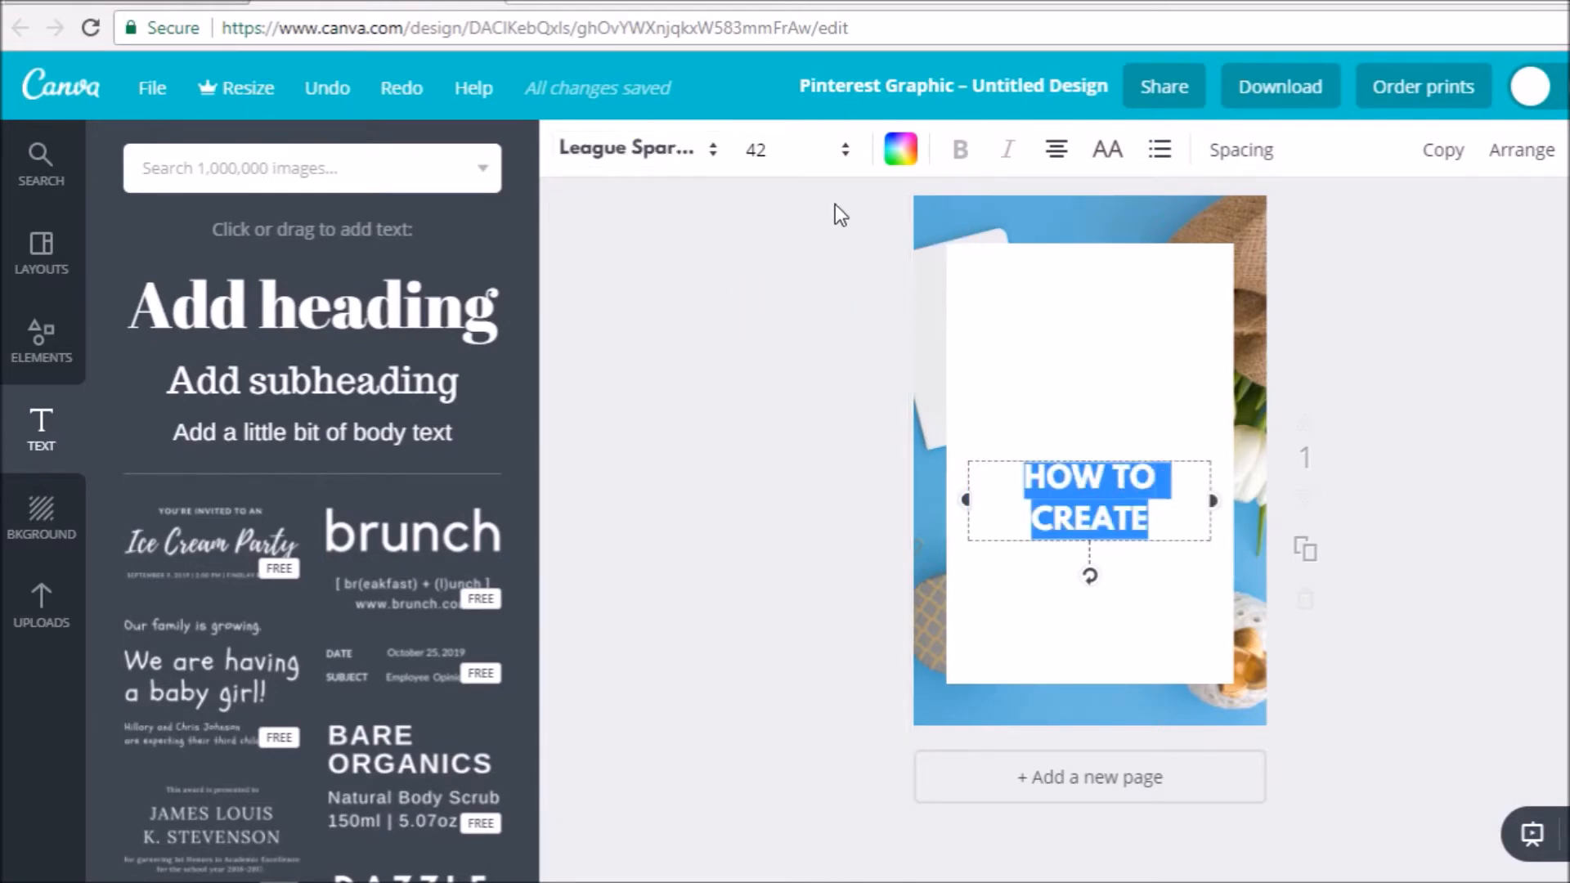
left_click(822, 170)
left_click(772, 589)
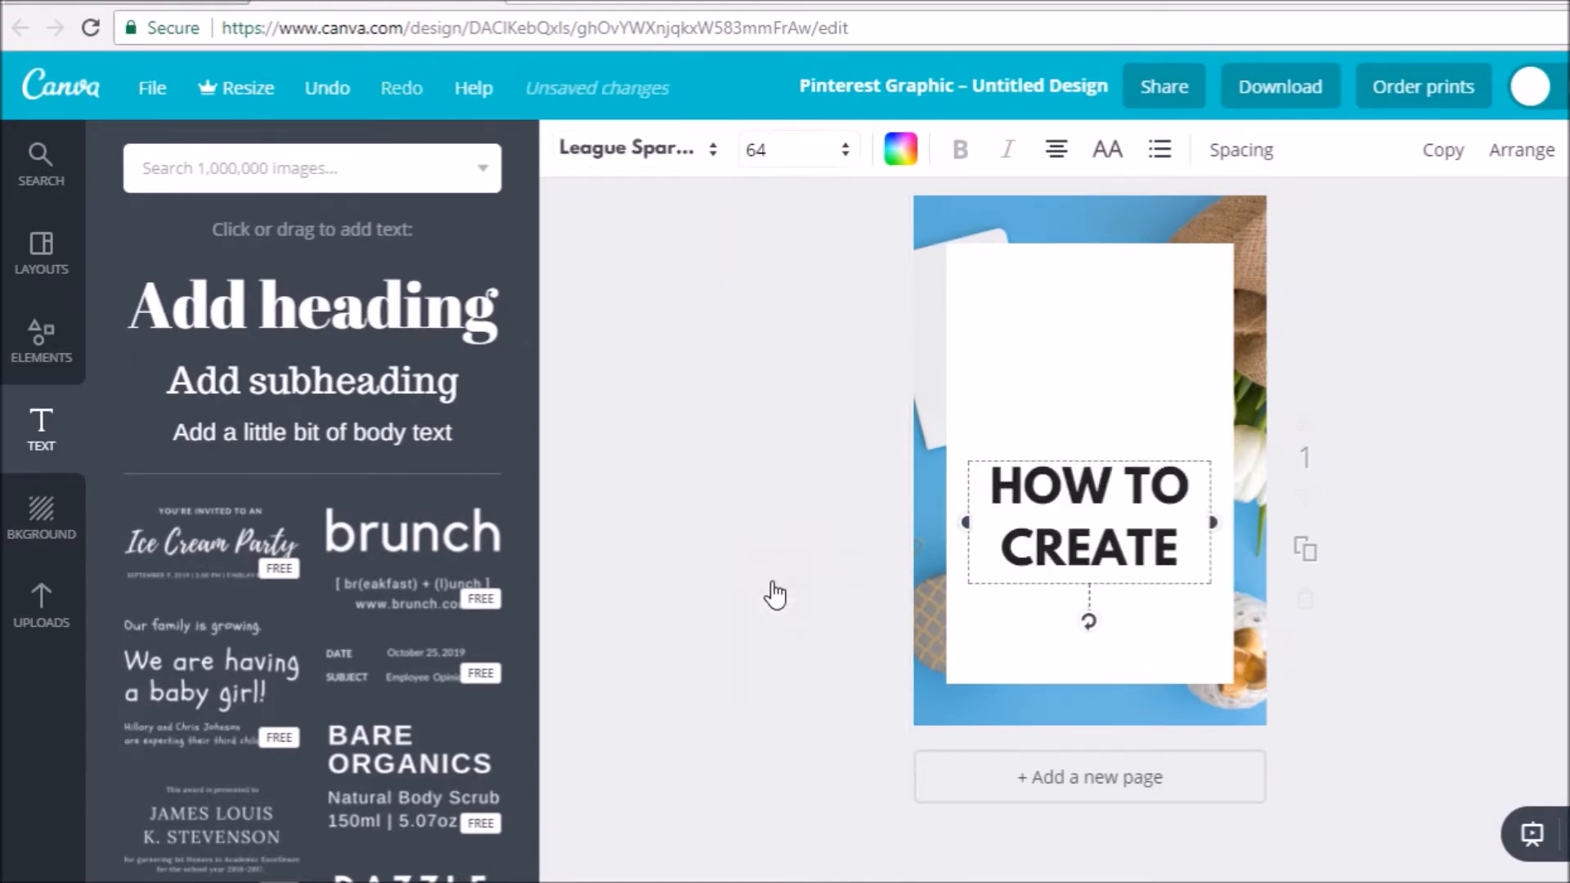
left_click_drag(1182, 454, 1183, 280)
left_click(1415, 350)
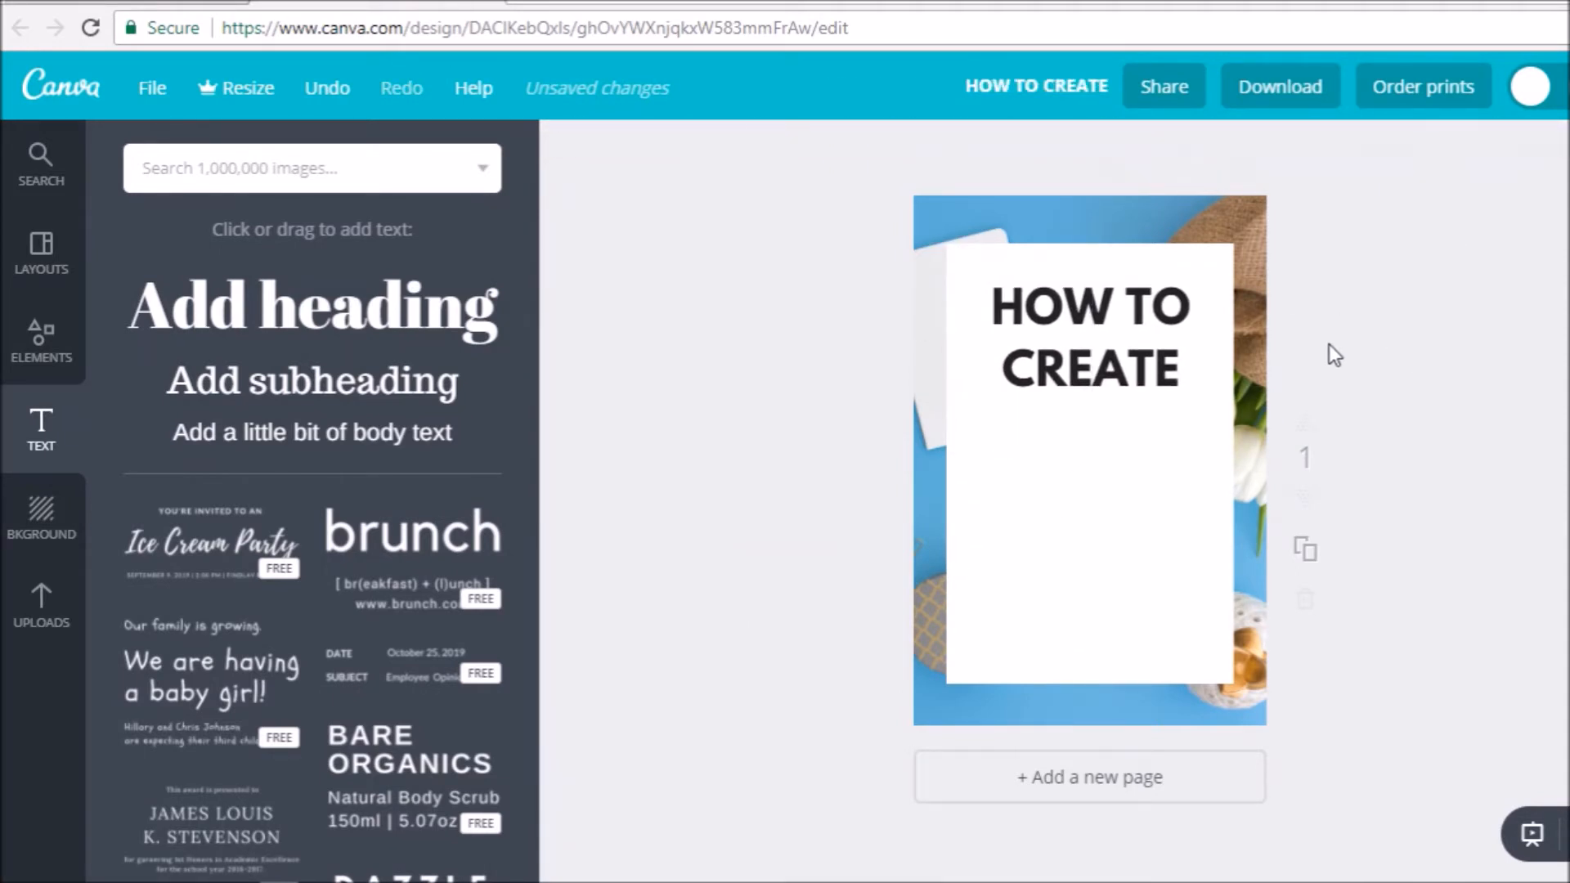
- Add a second heading below "HOW TO CREATE" with the text "gorgeous"
left_click(344, 331)
left_click(1151, 496)
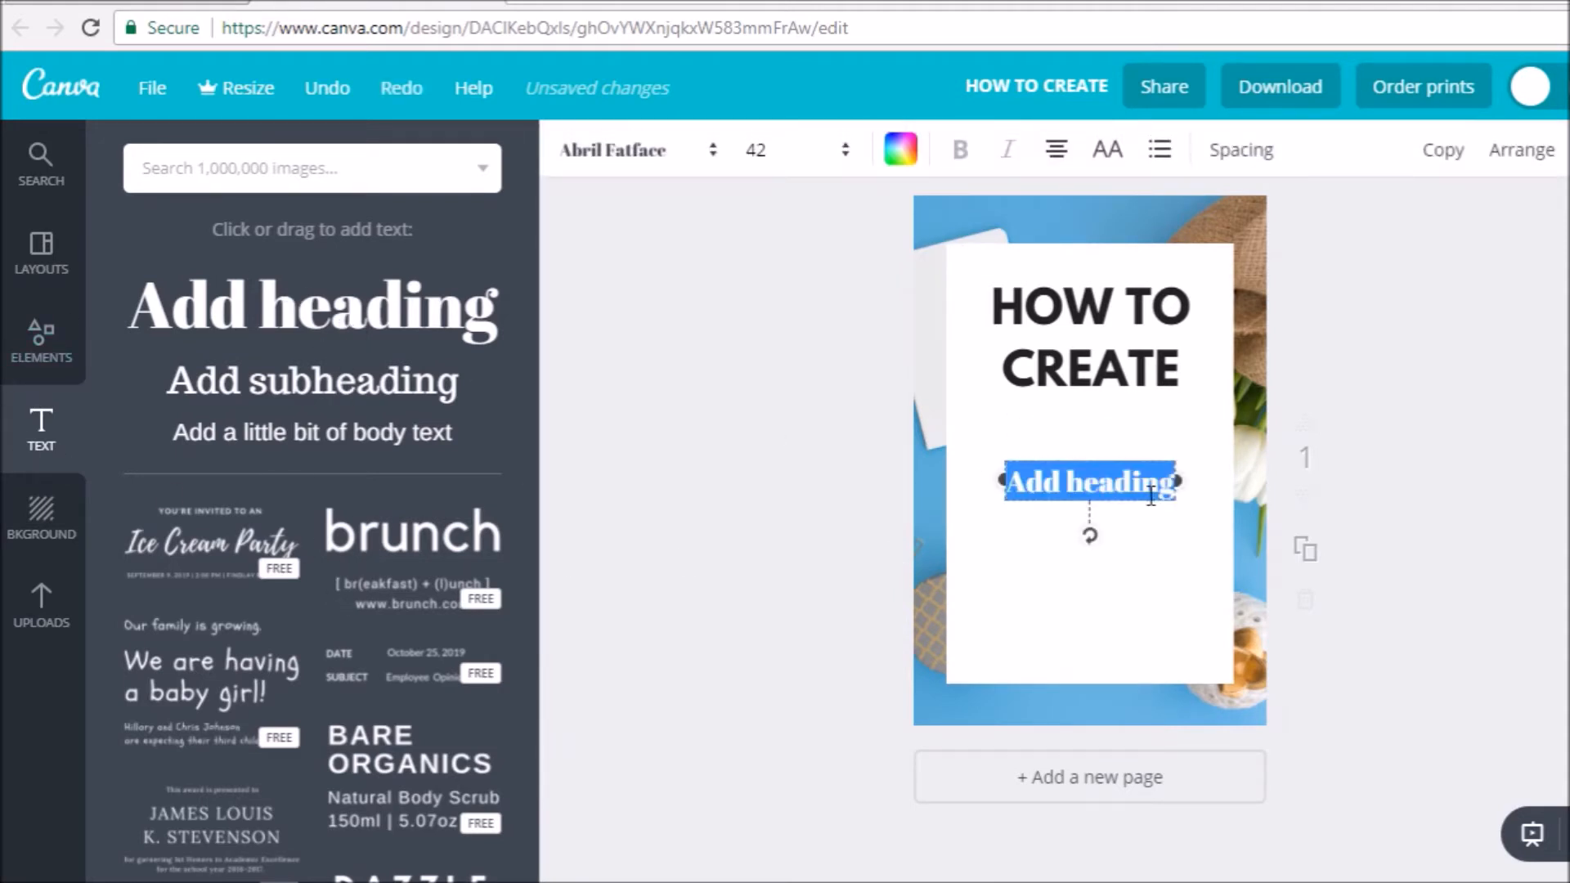
type("G")
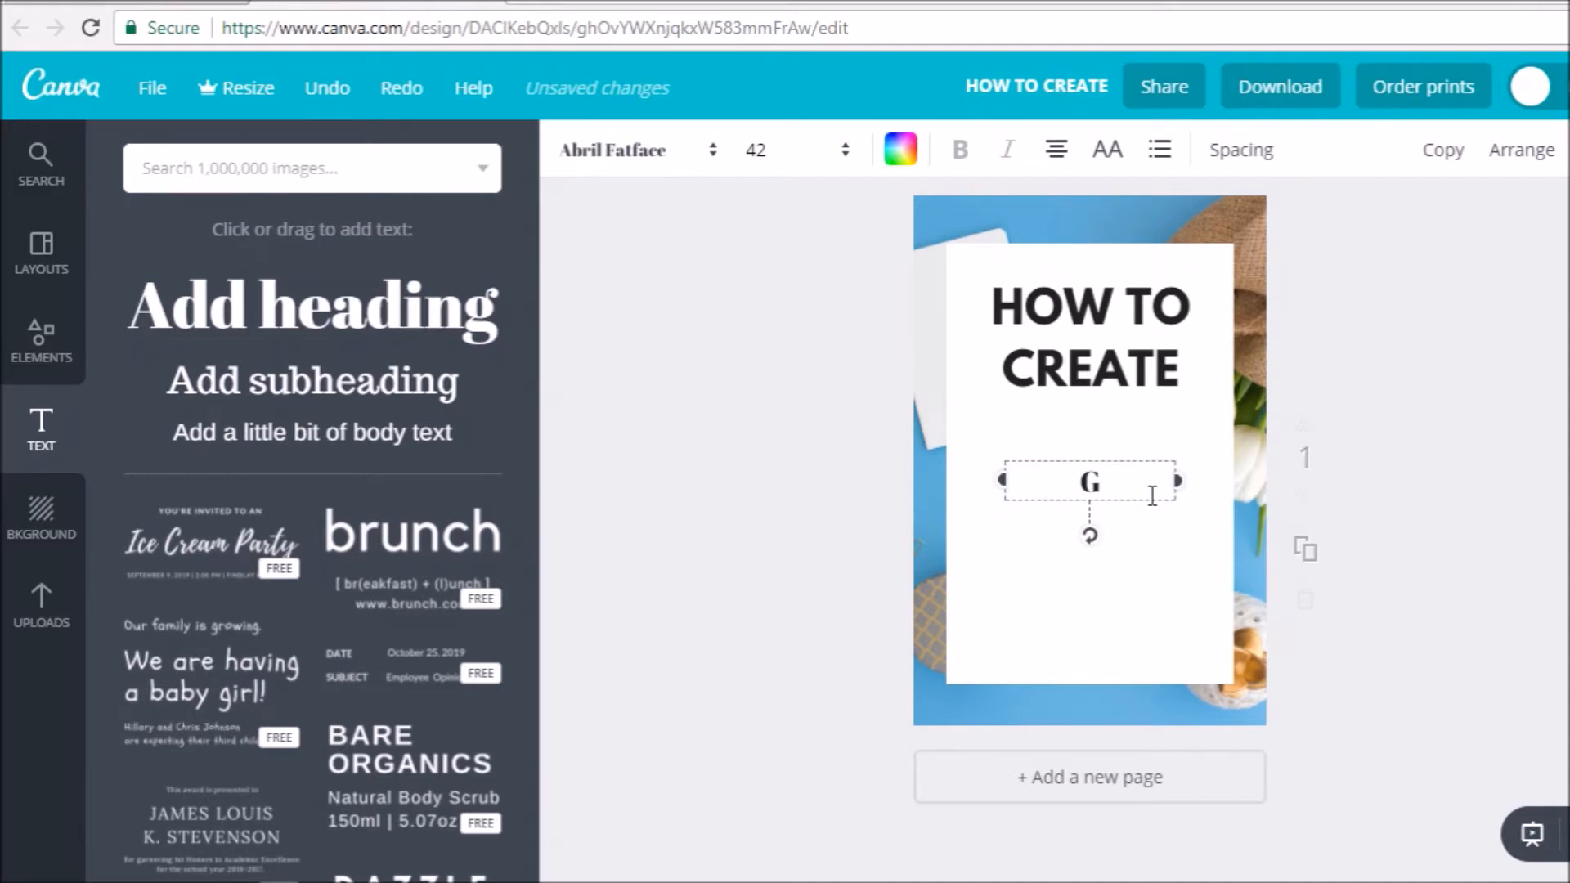
type("gorgeous")
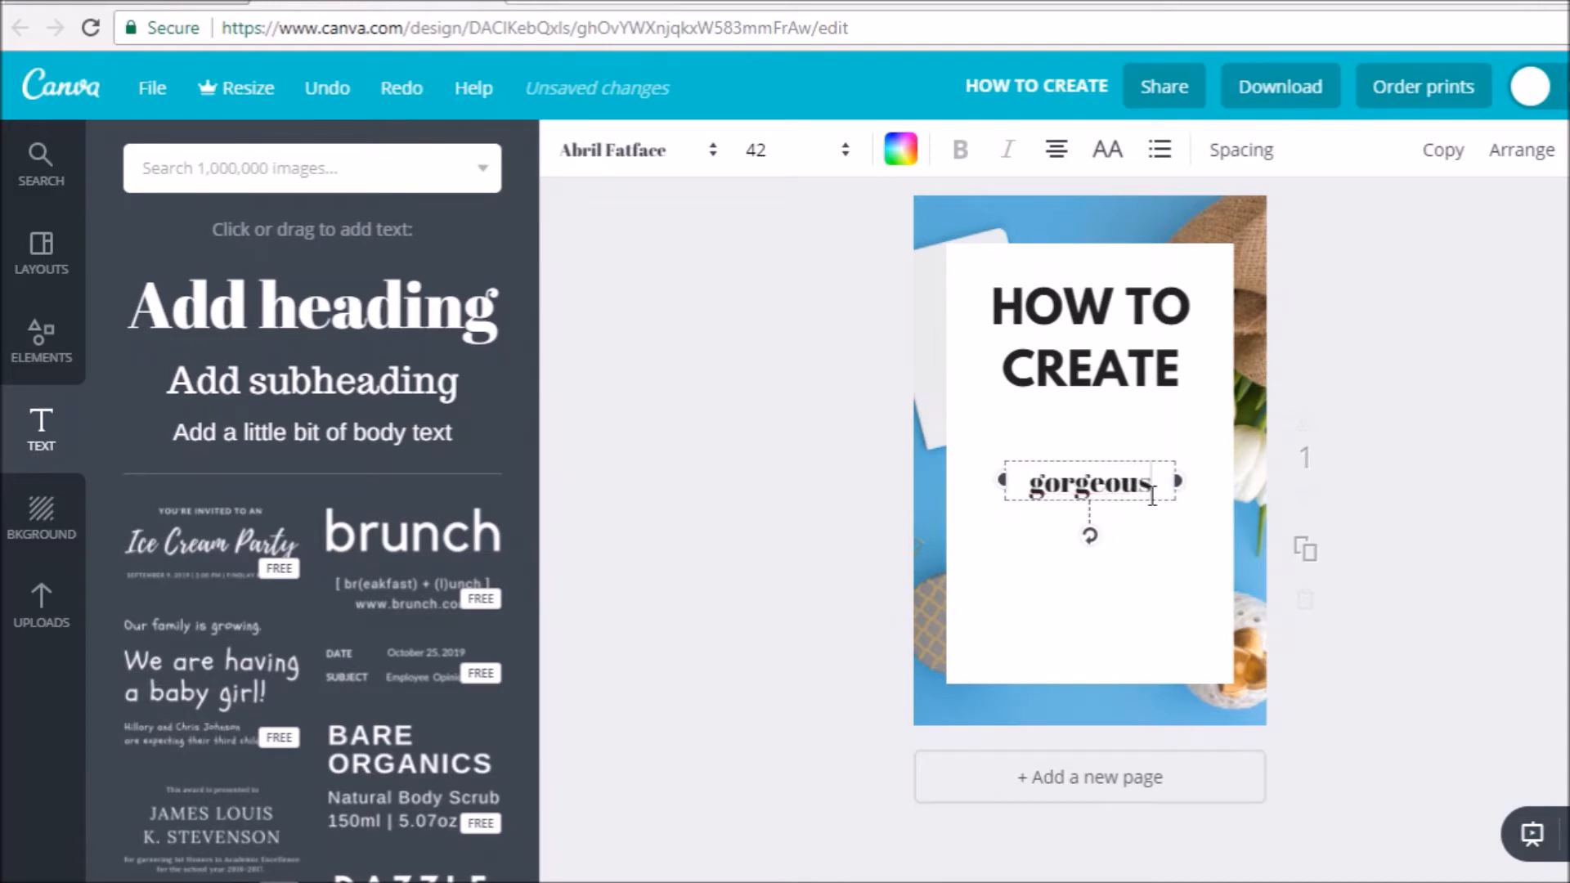
- Format the "gorgeous" text in the Playlist Script font at size 64
left_click(695, 157)
left_click_drag(893, 233, 922, 480)
left_click_drag(919, 479, 925, 537)
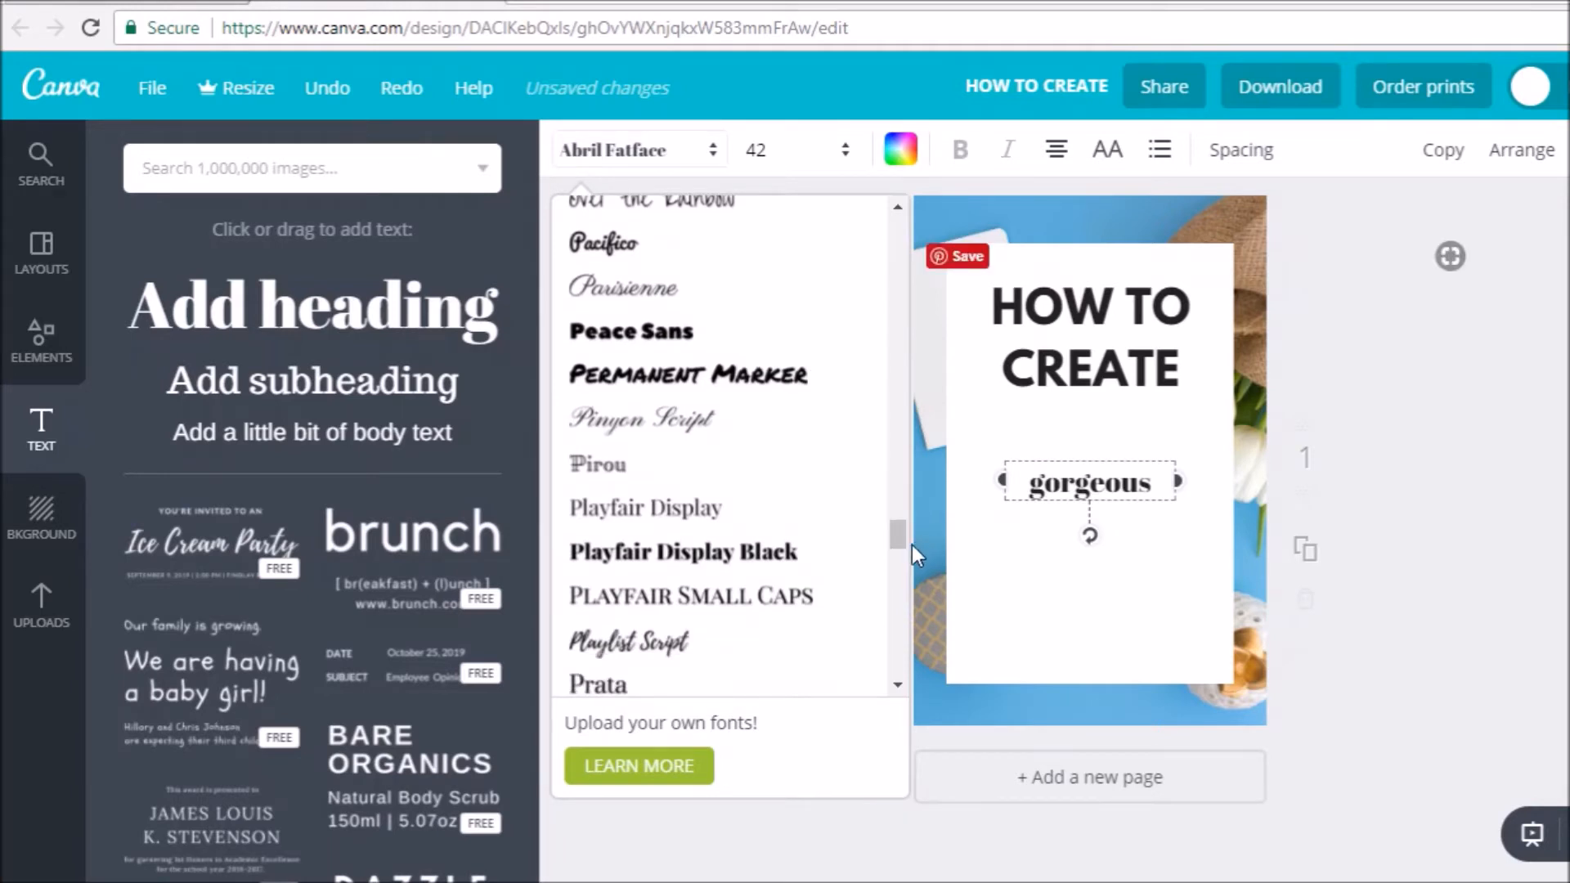
left_click(615, 644)
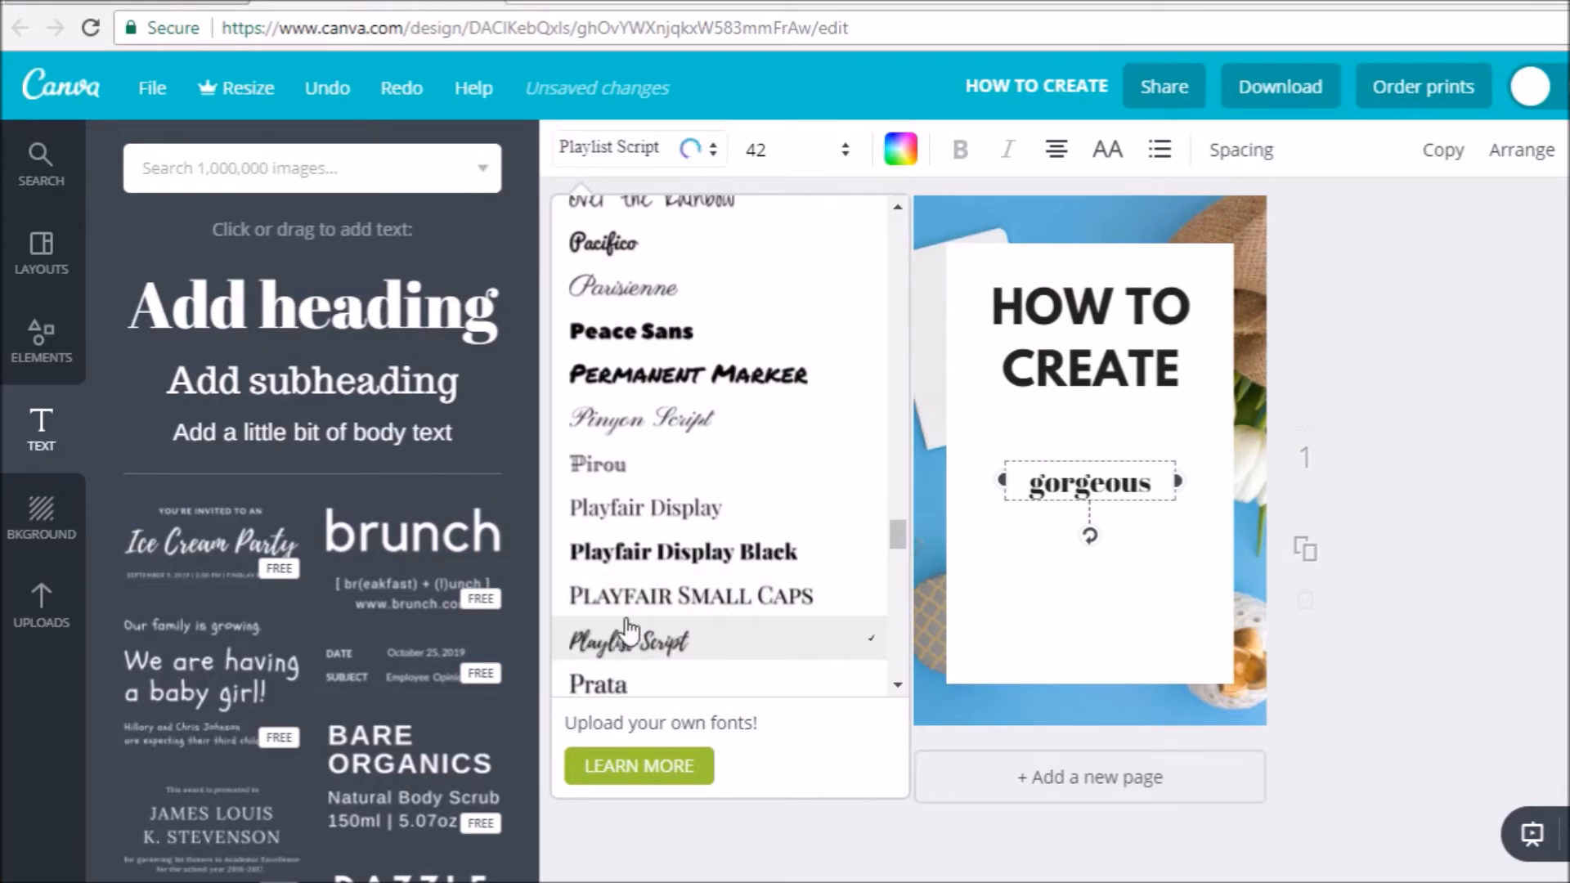
left_click(806, 151)
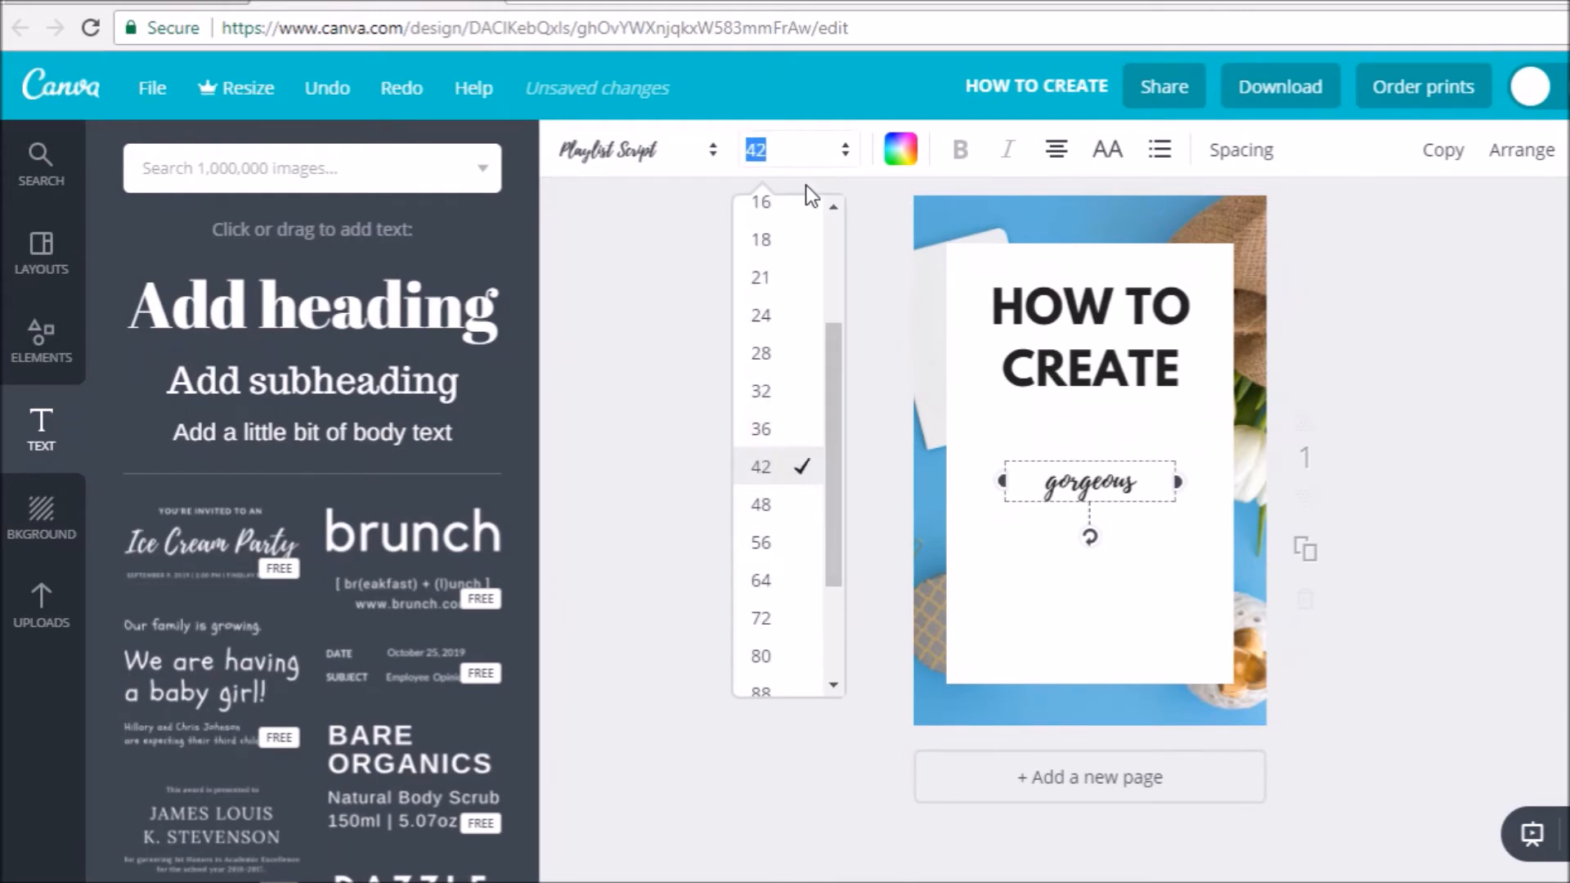
left_click(761, 581)
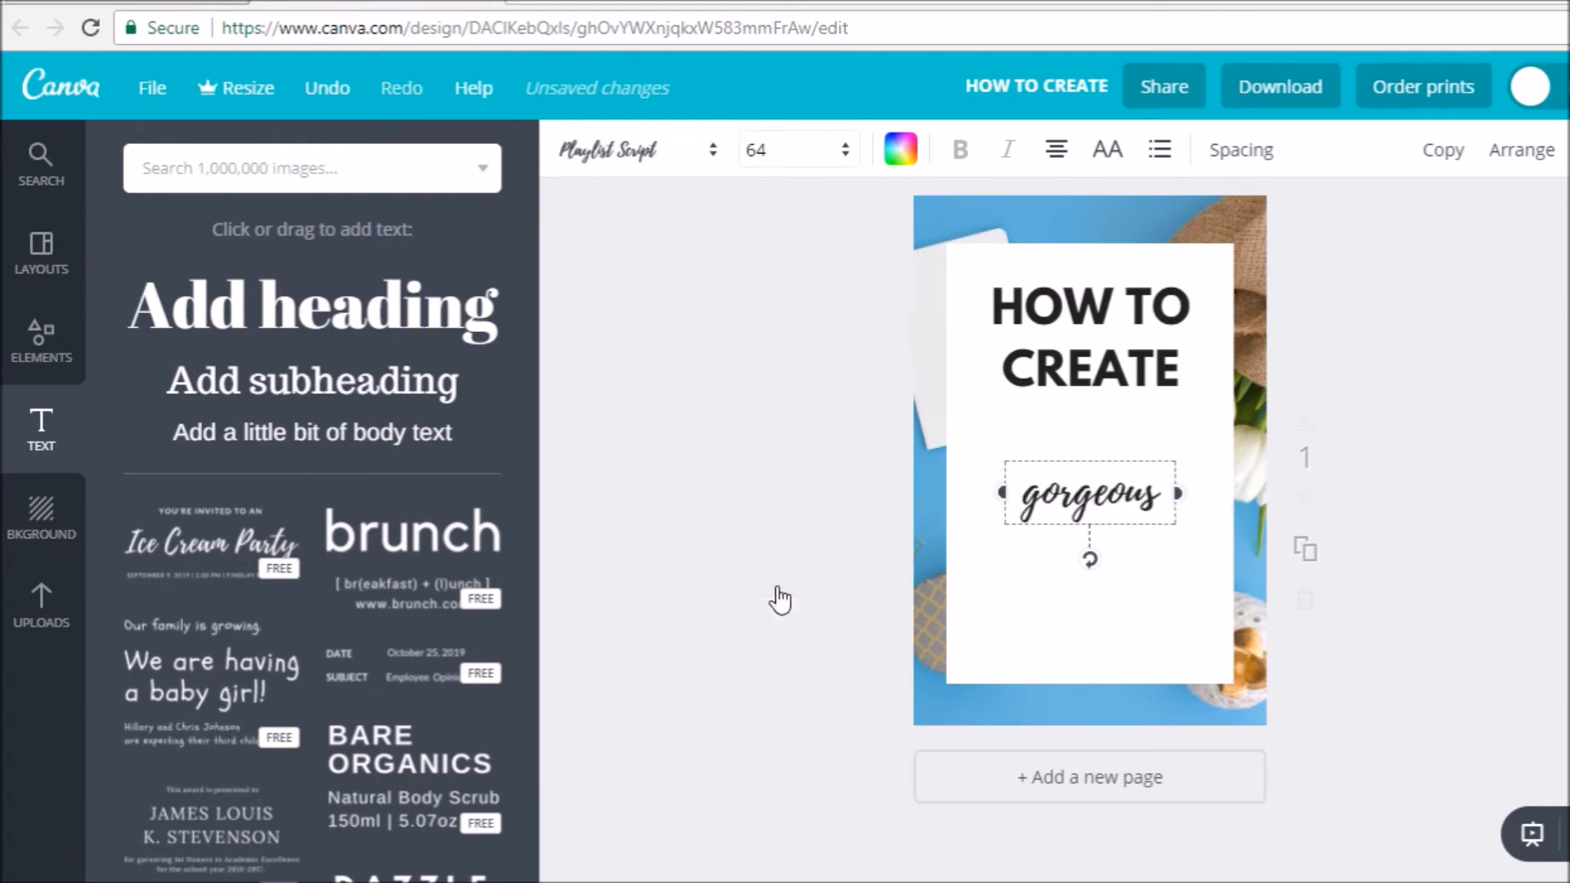
- Enlarge the "gorgeous" text to size 120 and move it up directly beneath "CREATE"
left_click(761, 163)
scroll(826, 683, "down", 2)
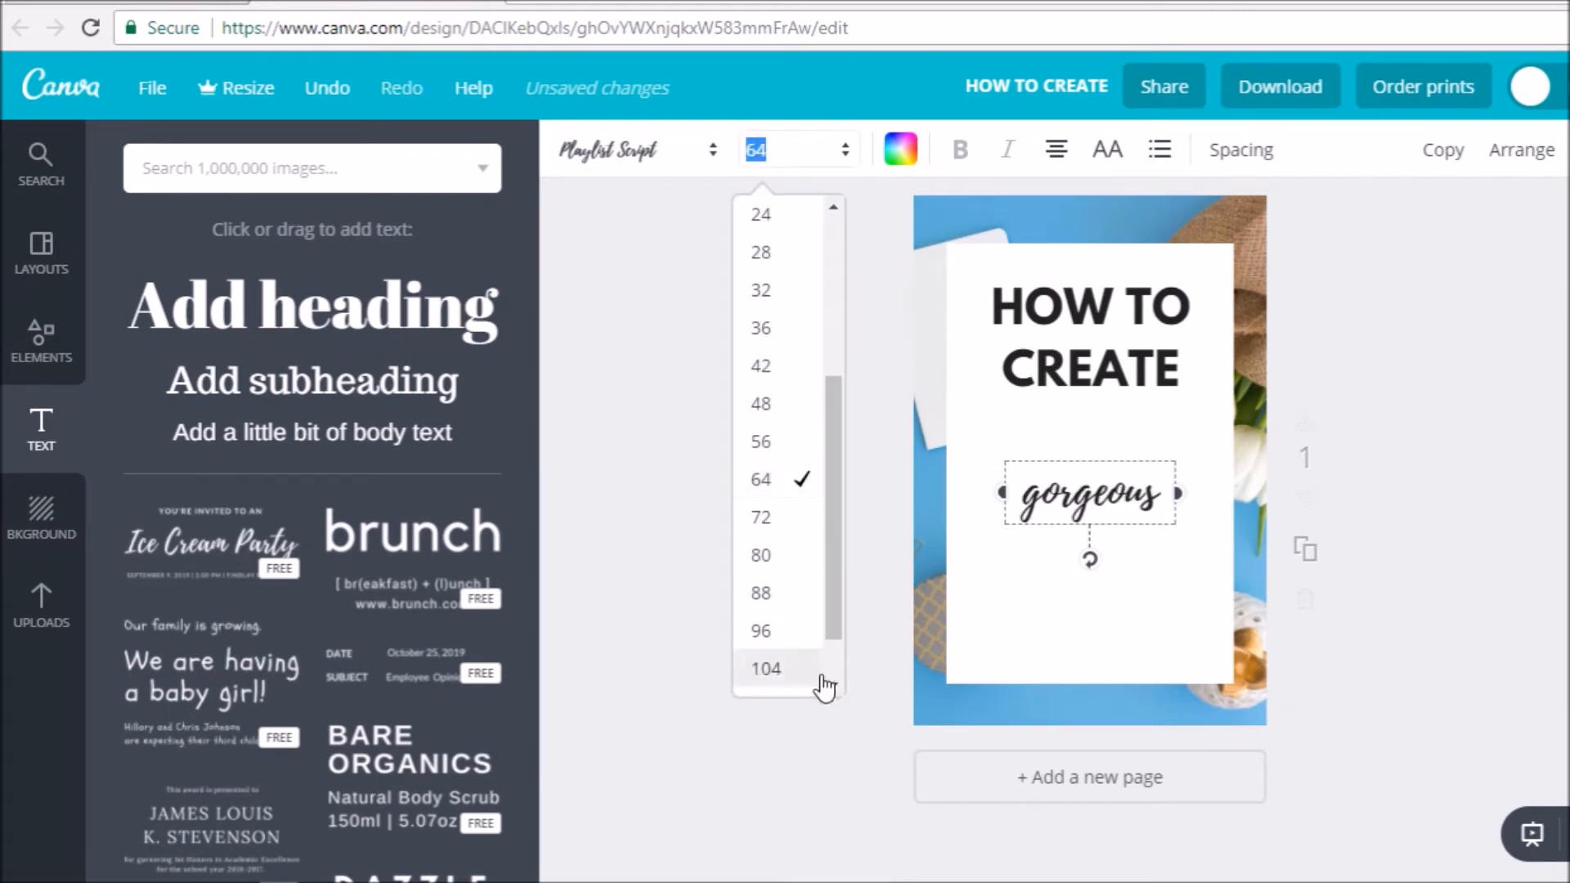
scroll(828, 695, "down", 1)
left_click(774, 659)
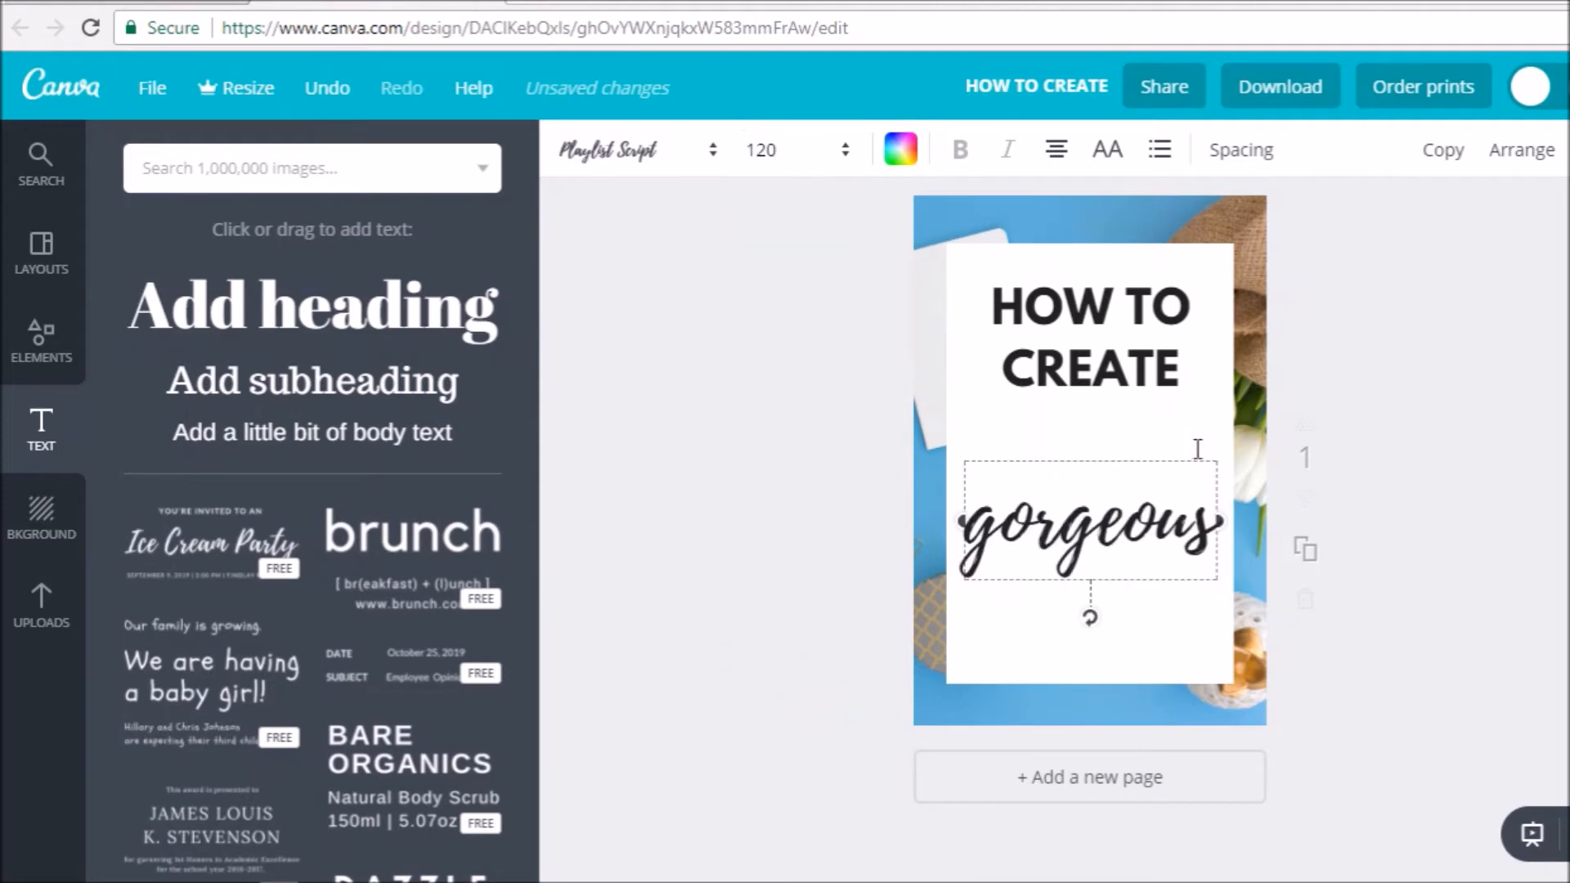
left_click_drag(1166, 454, 1169, 375)
- Colour the "gorgeous" text with the bright sky blue from the default palette
left_click(910, 157)
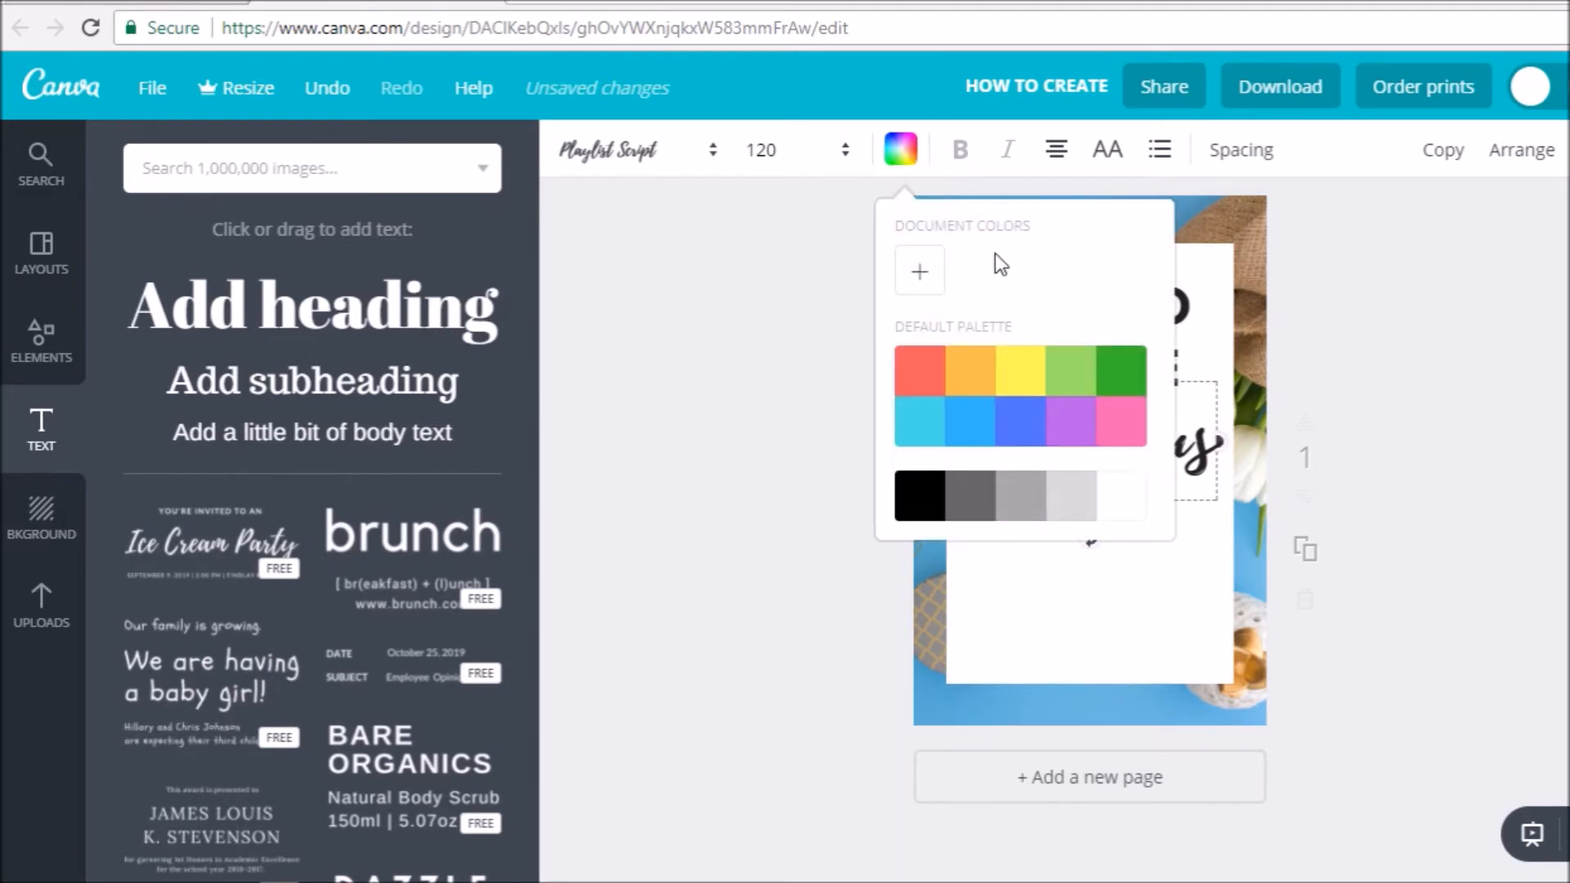
left_click(982, 435)
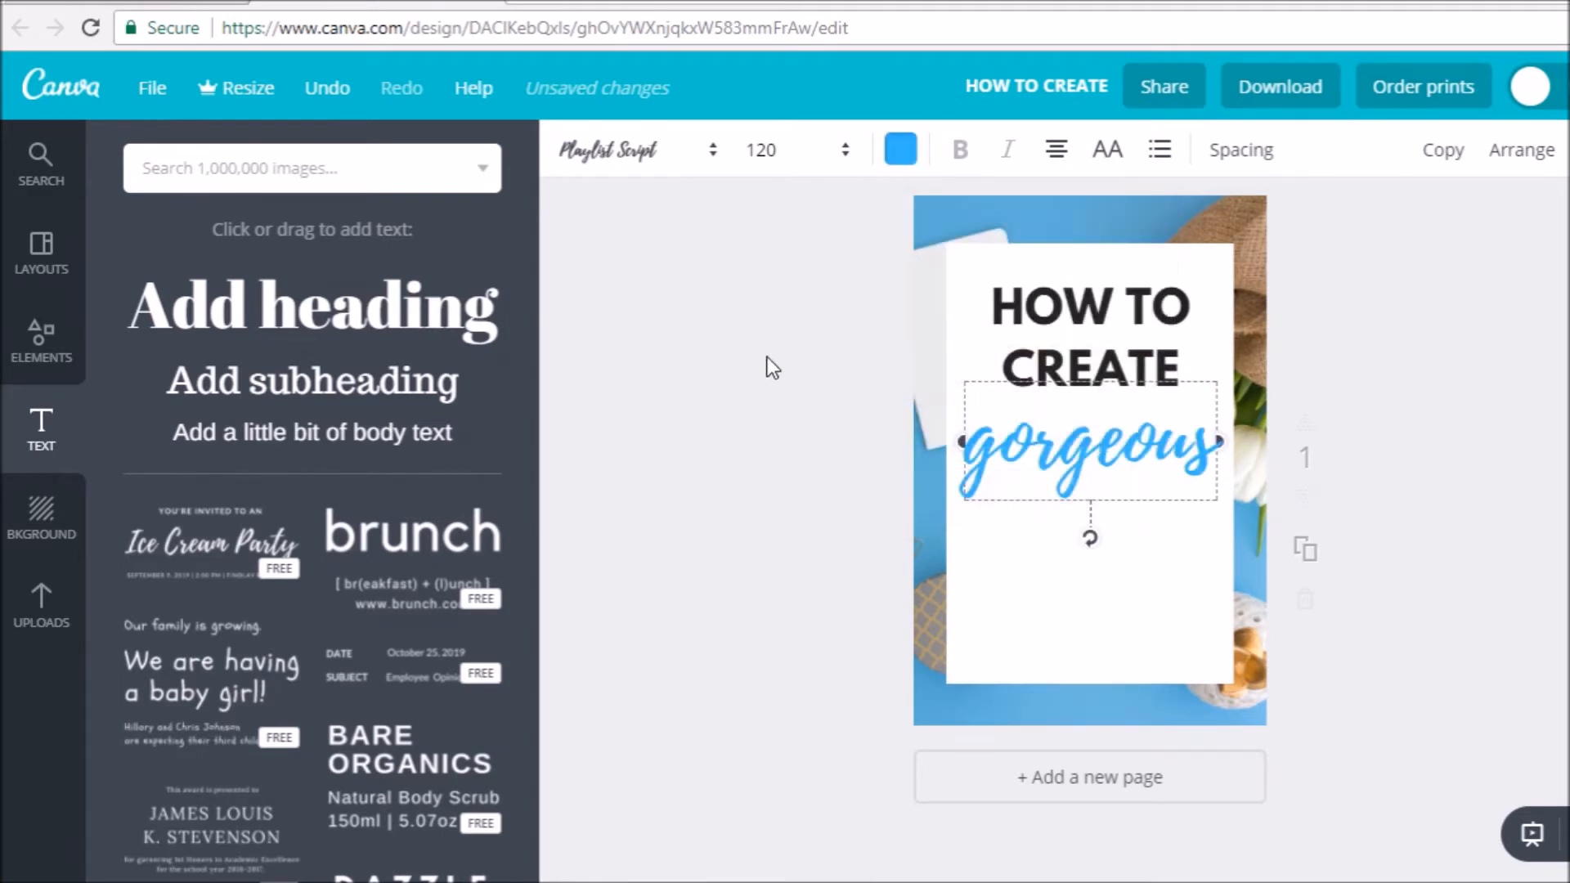
left_click(1526, 581)
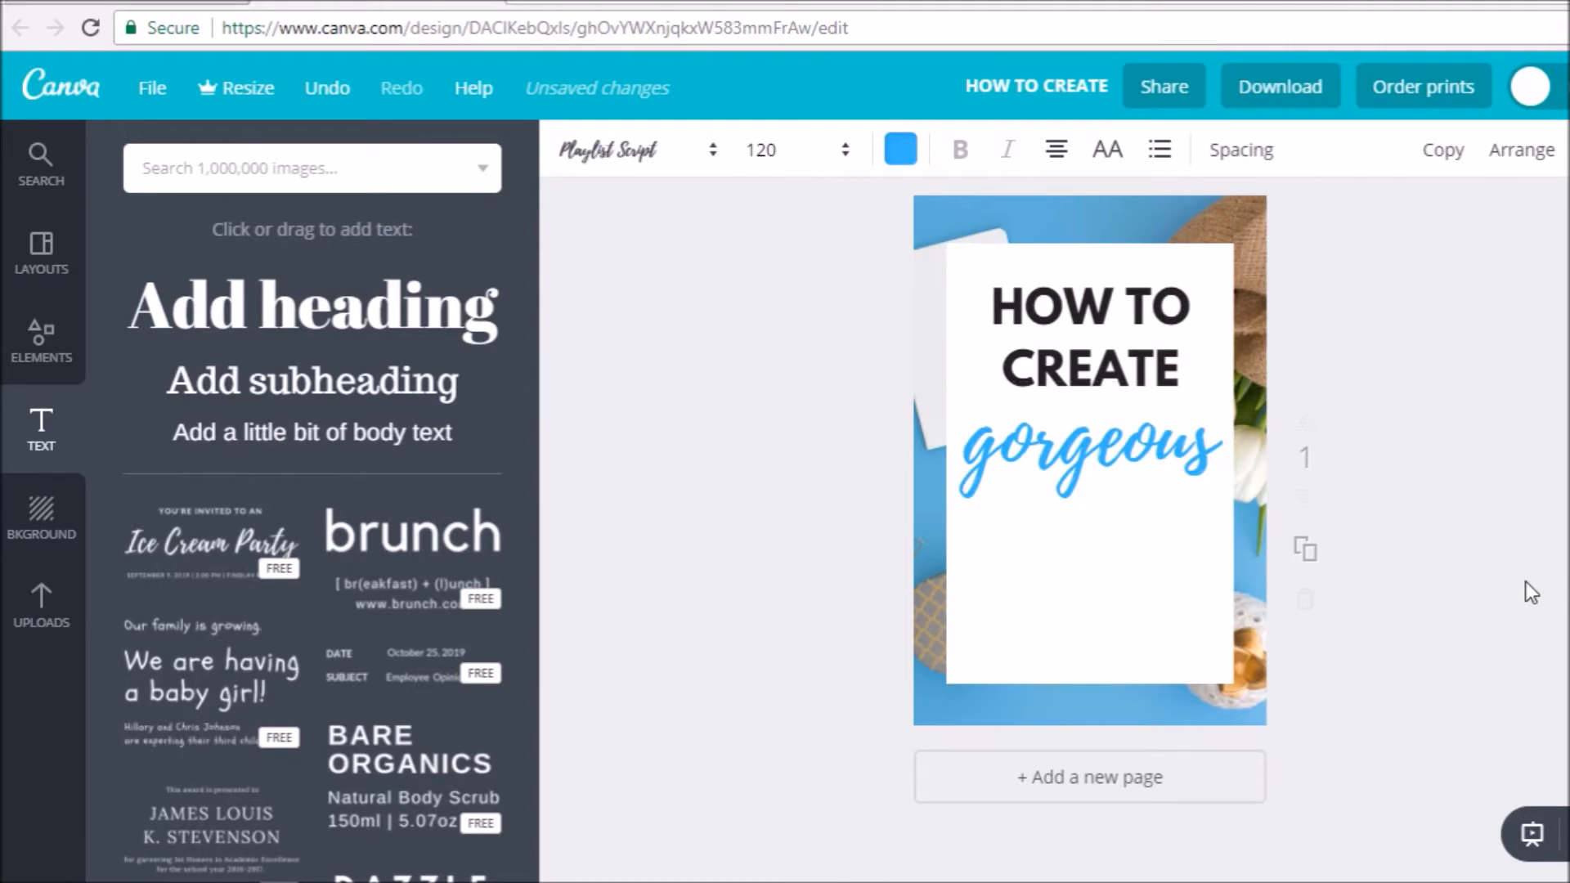
- Add a third heading with the text "PINTEREST GRAPHICS ON", breaking the line after "PINTEREST"
left_click(1190, 356)
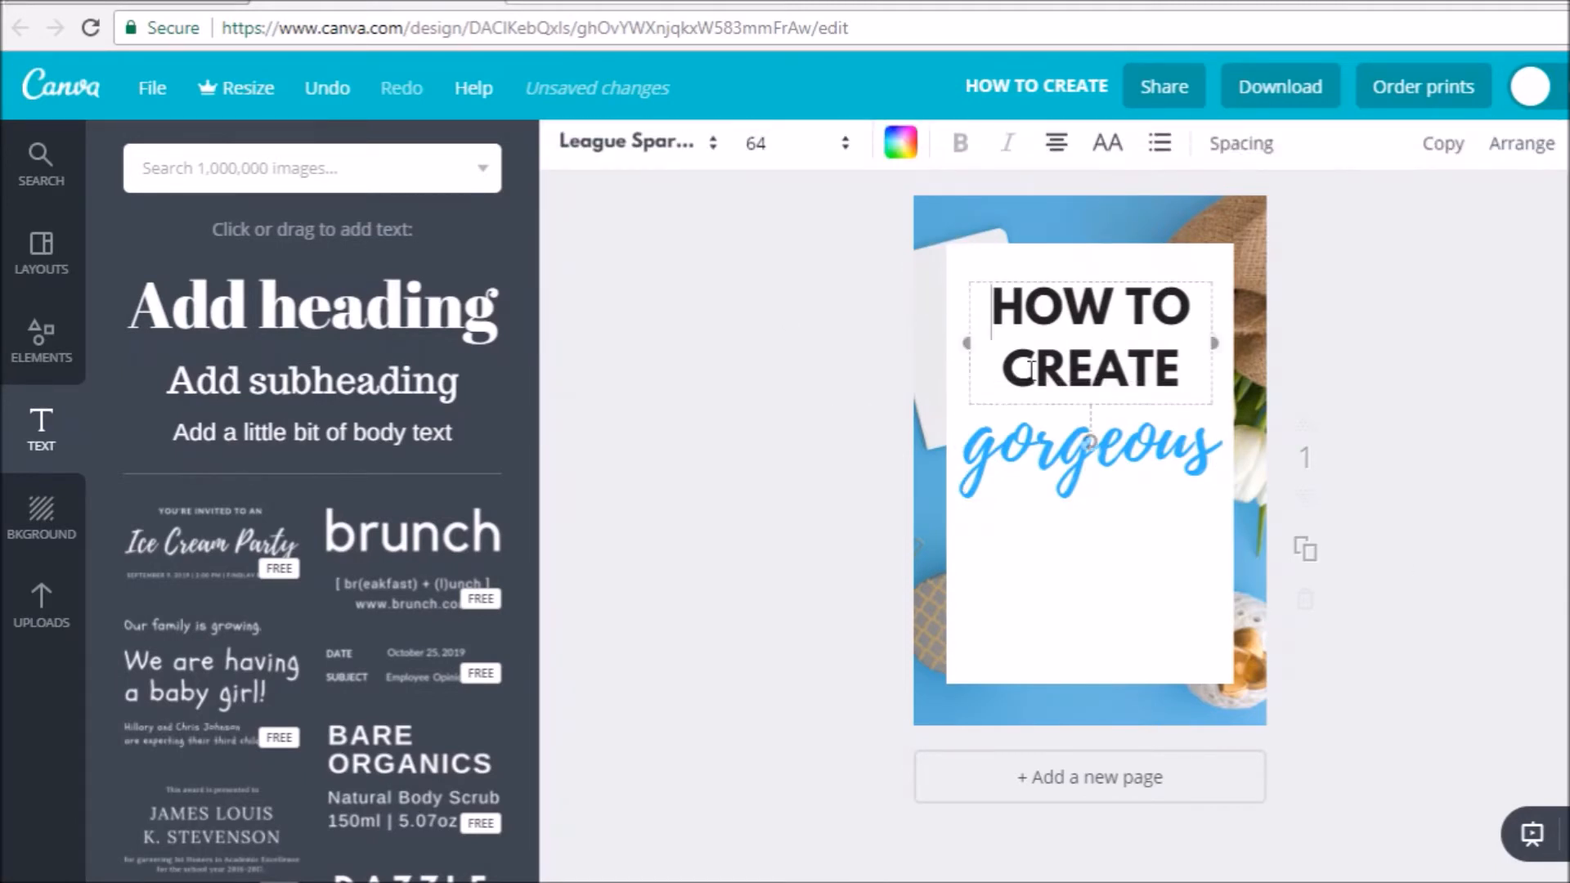
left_click(283, 318)
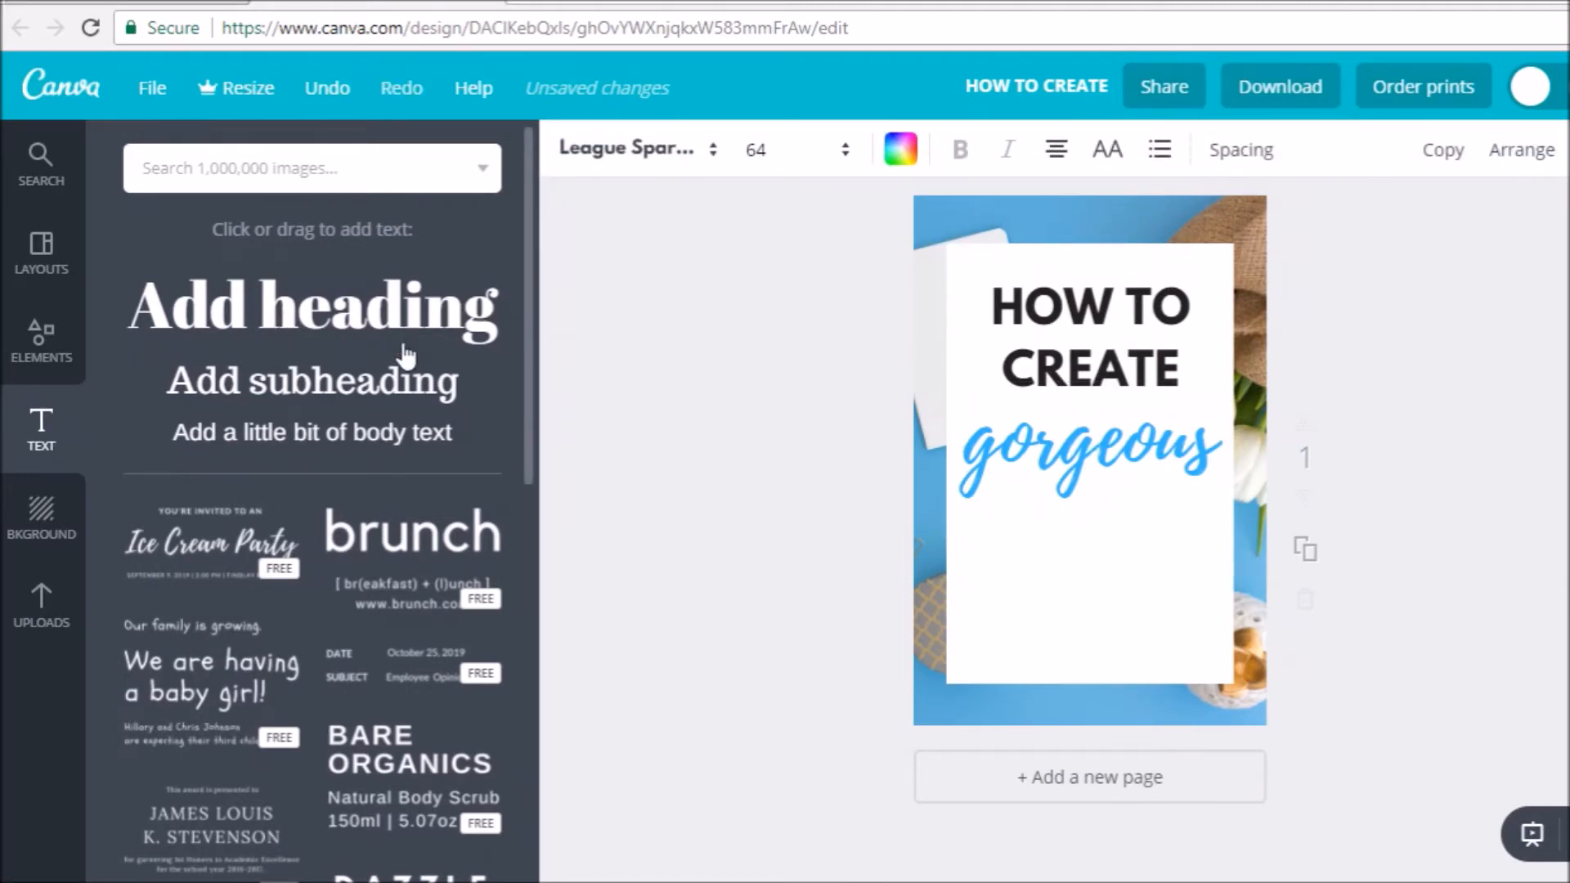
type("p")
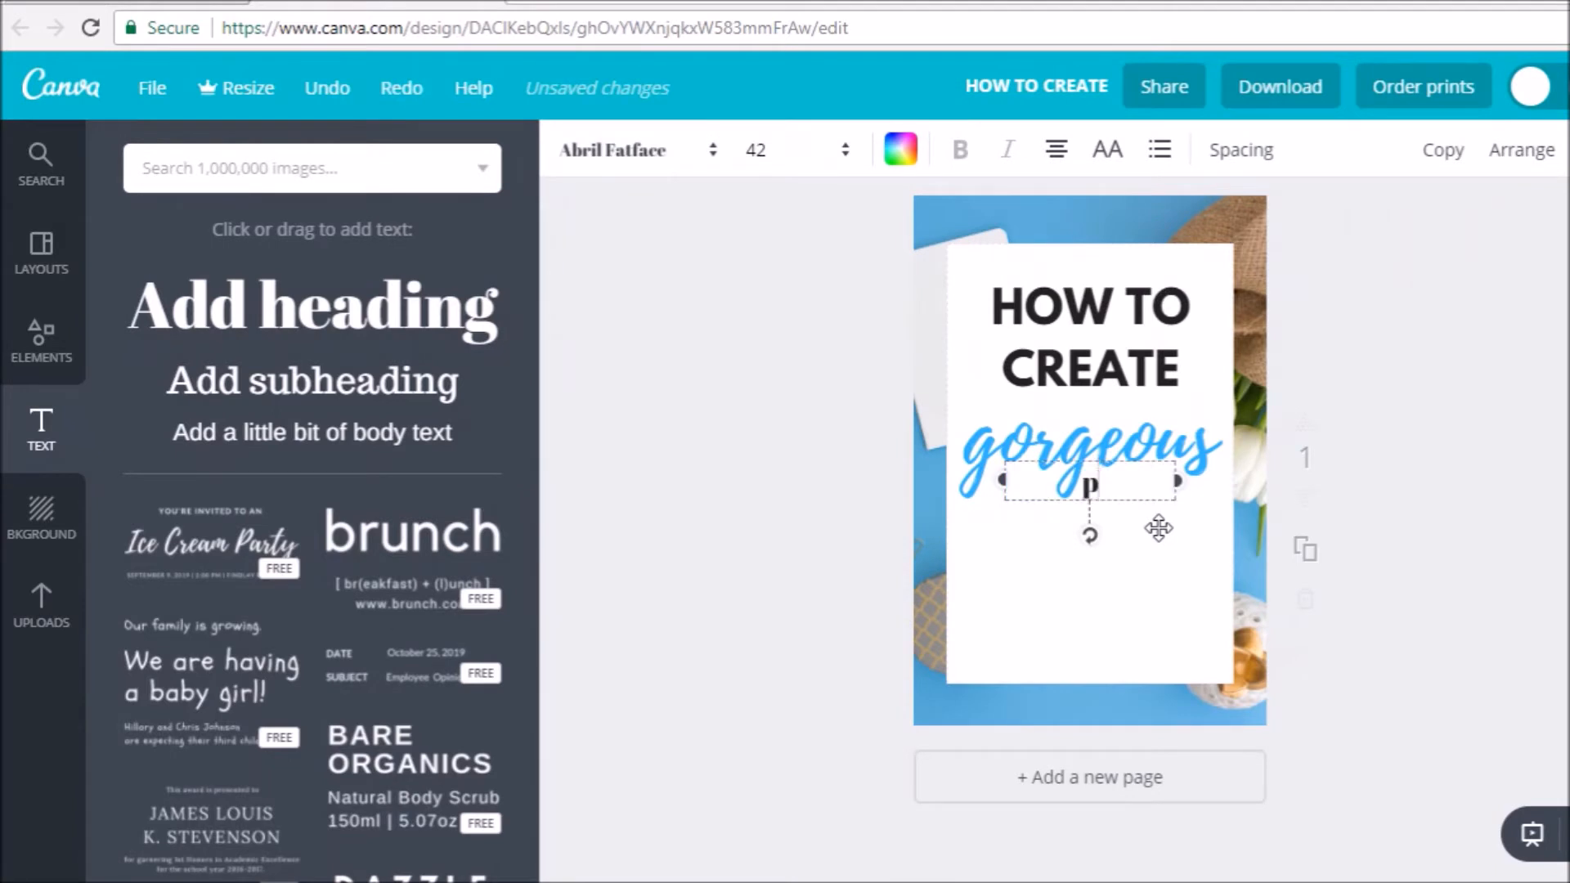
type("inters")
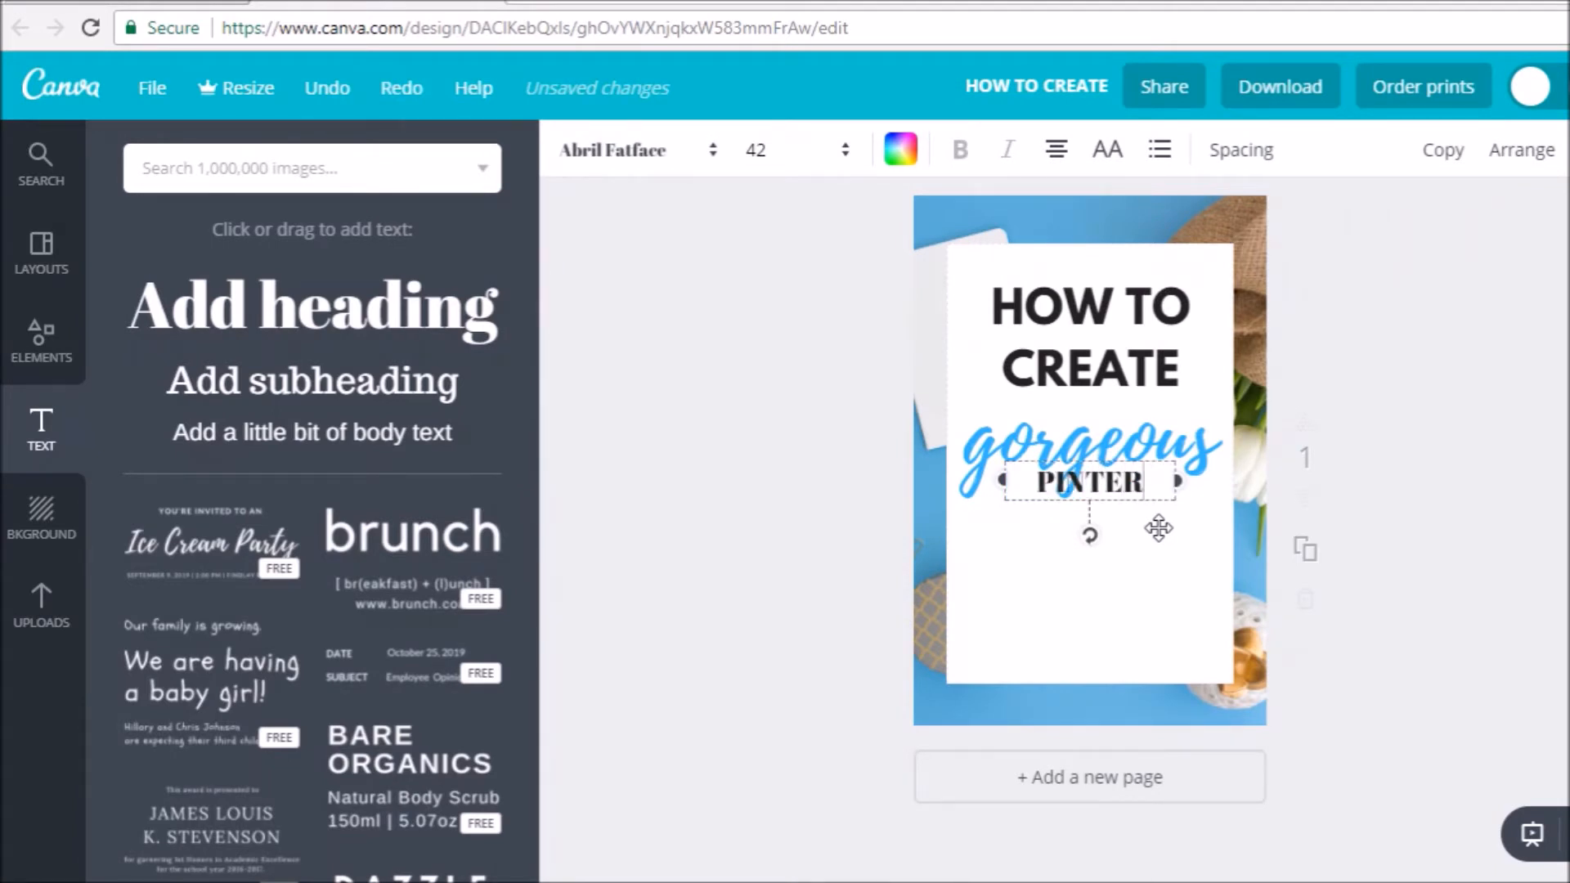
key("BackSpace")
type("est")
key("Return")
type("graphics on")
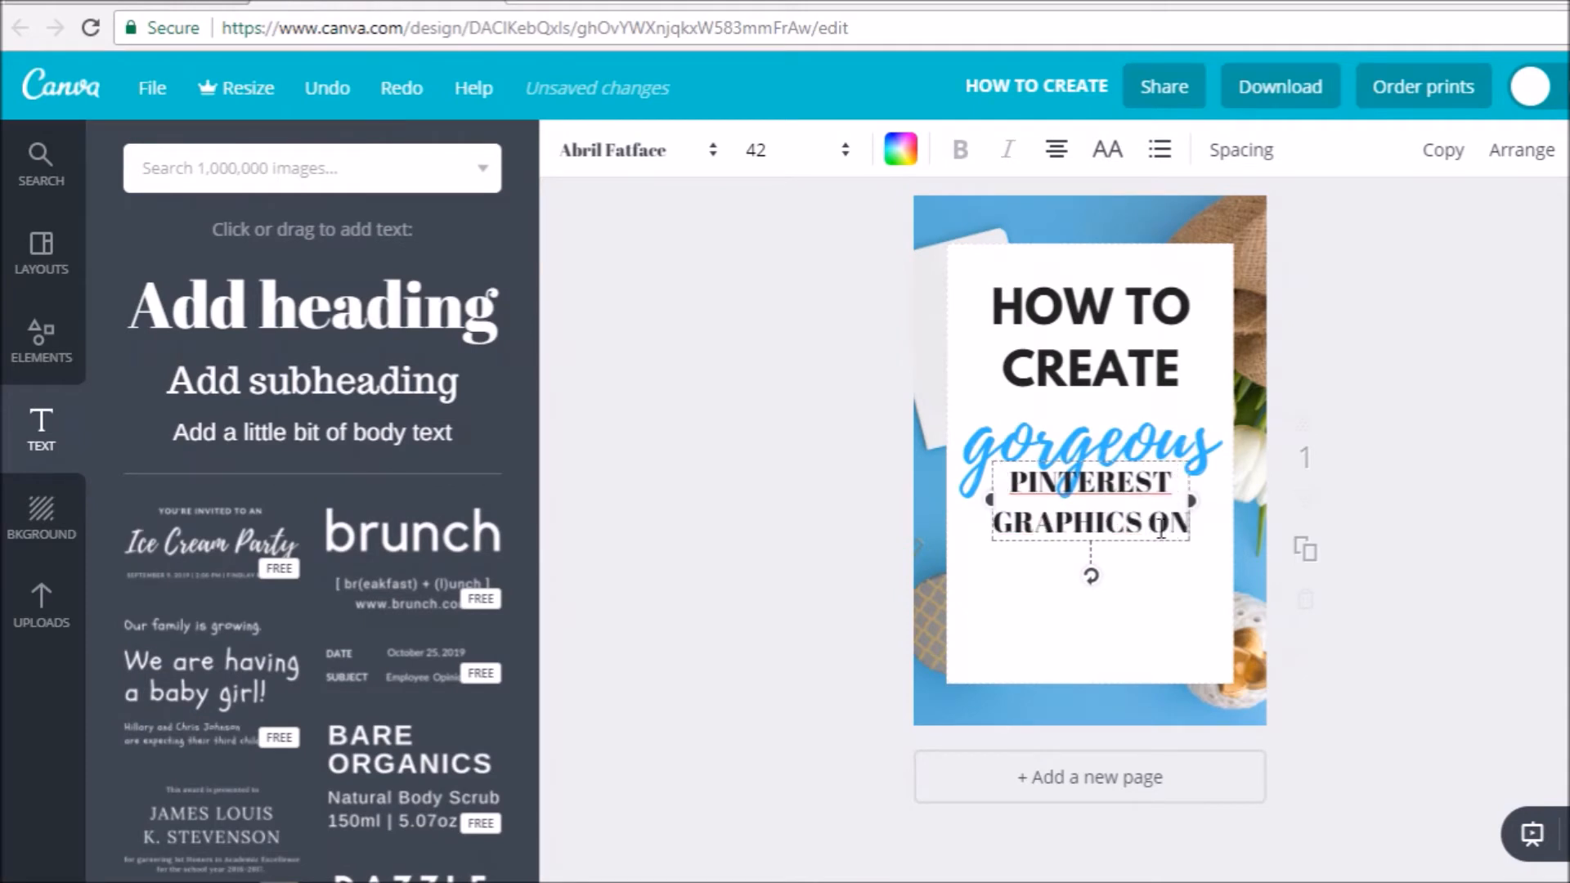
- Set "PINTEREST GRAPHICS ON" in League Spartan and fit it on two lines centred below "gorgeous" by widening its text box
left_click(650, 149)
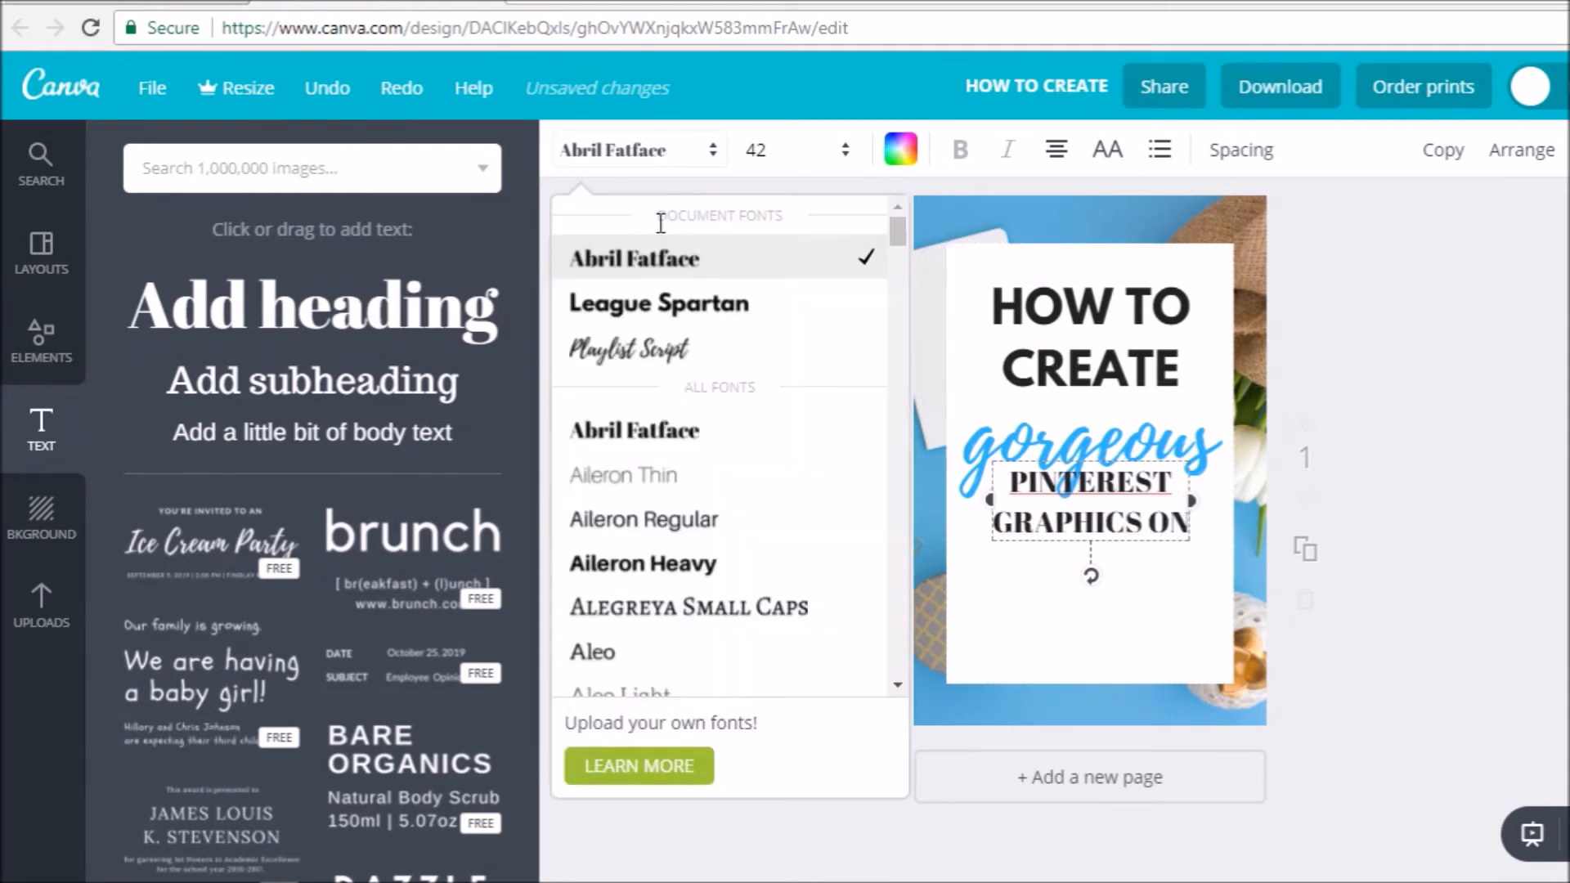
left_click(685, 301)
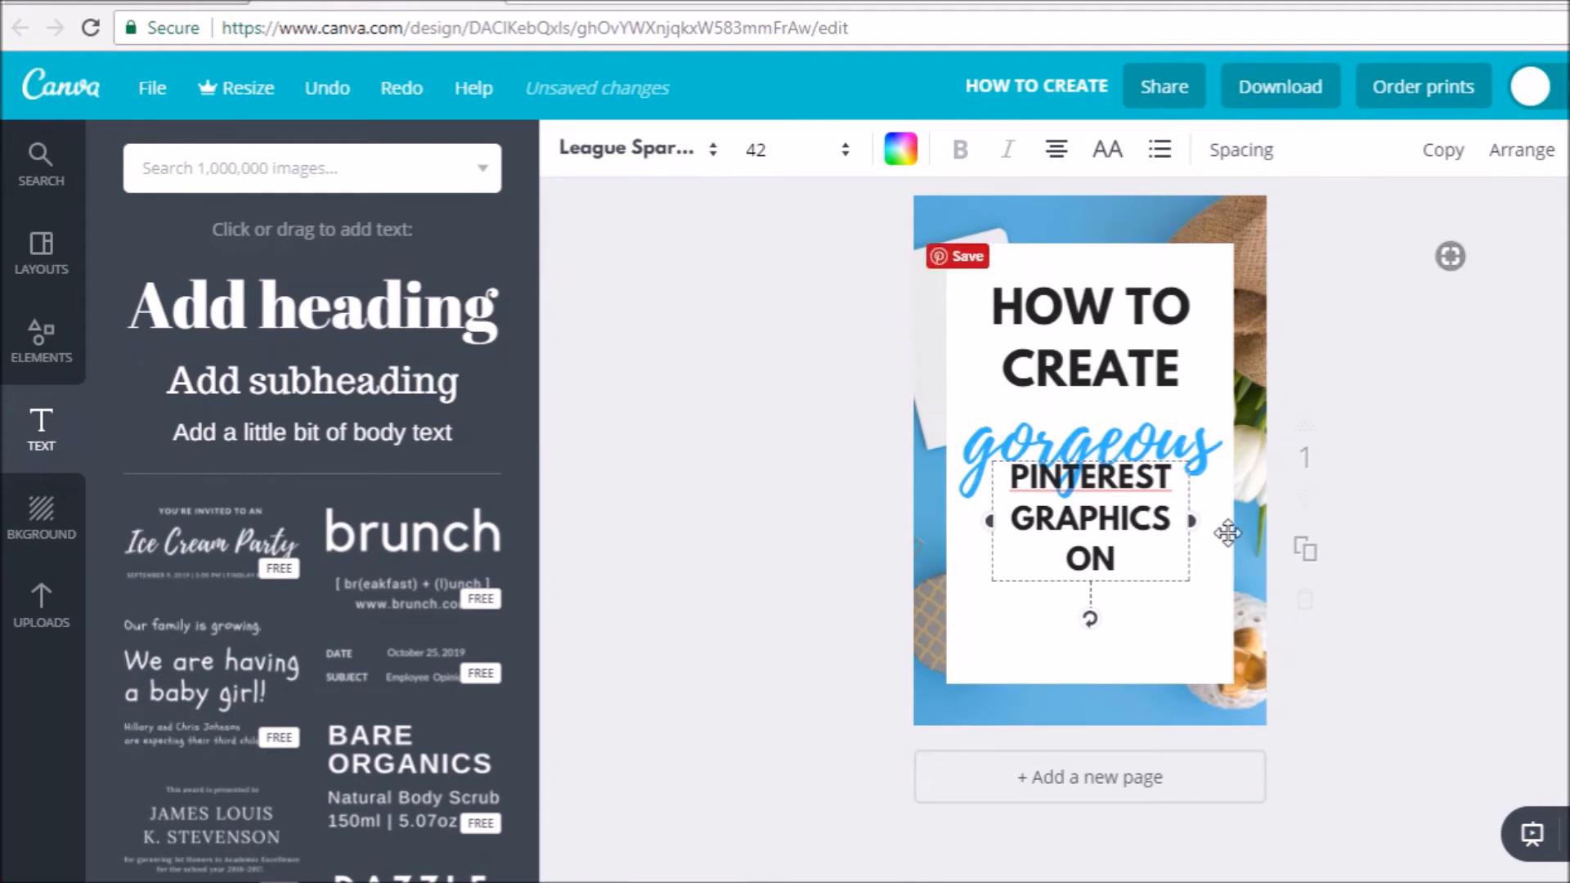
left_click_drag(1194, 523, 1250, 527)
left_click_drag(1163, 459, 1136, 505)
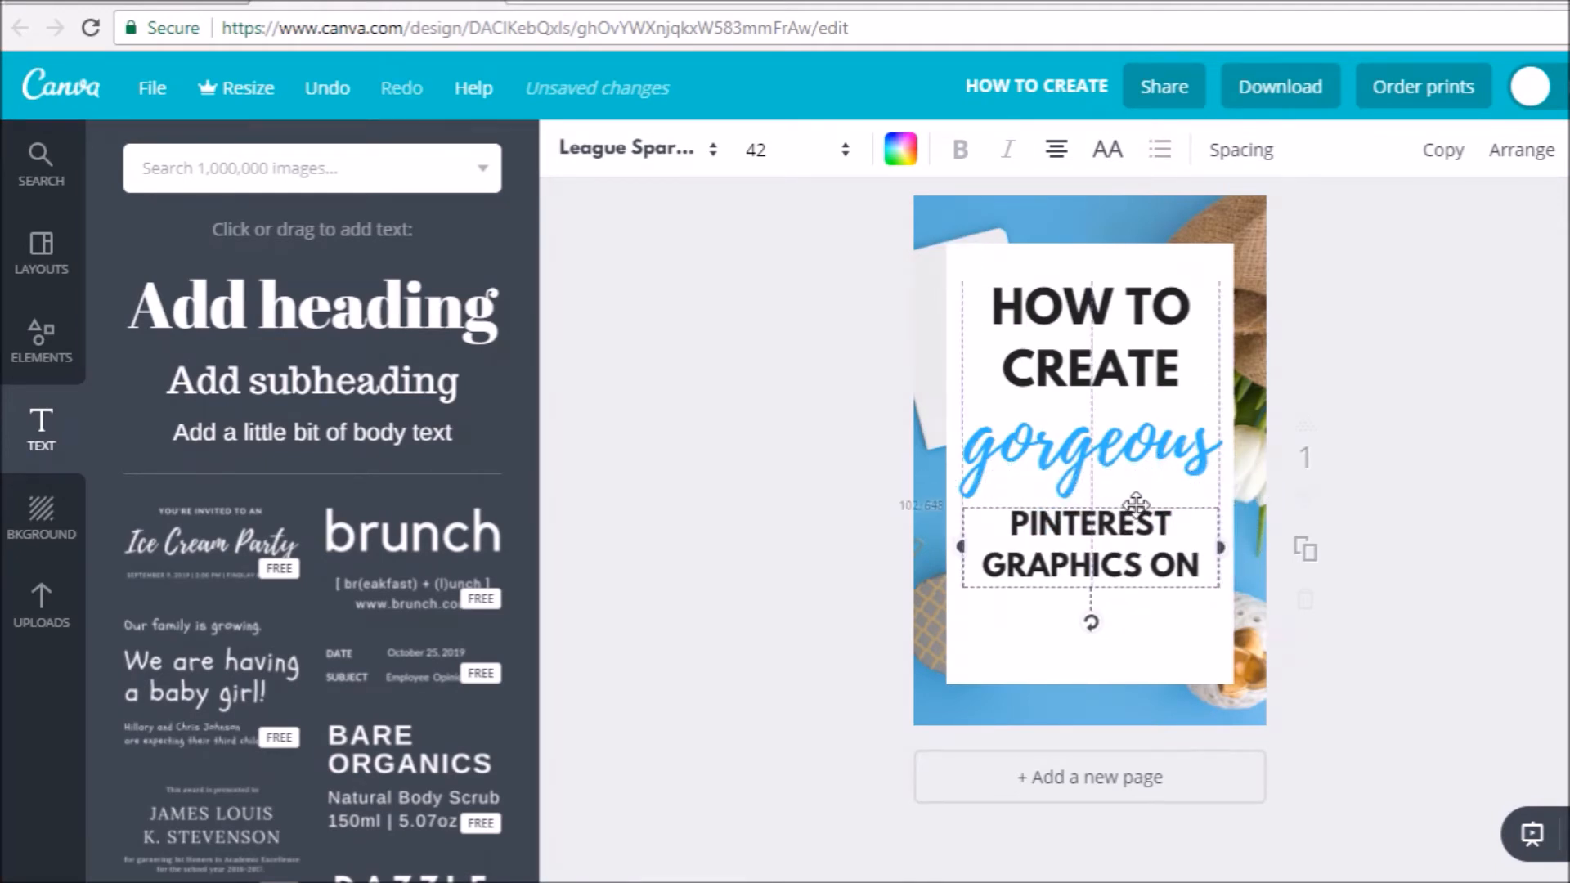
left_click(1469, 487)
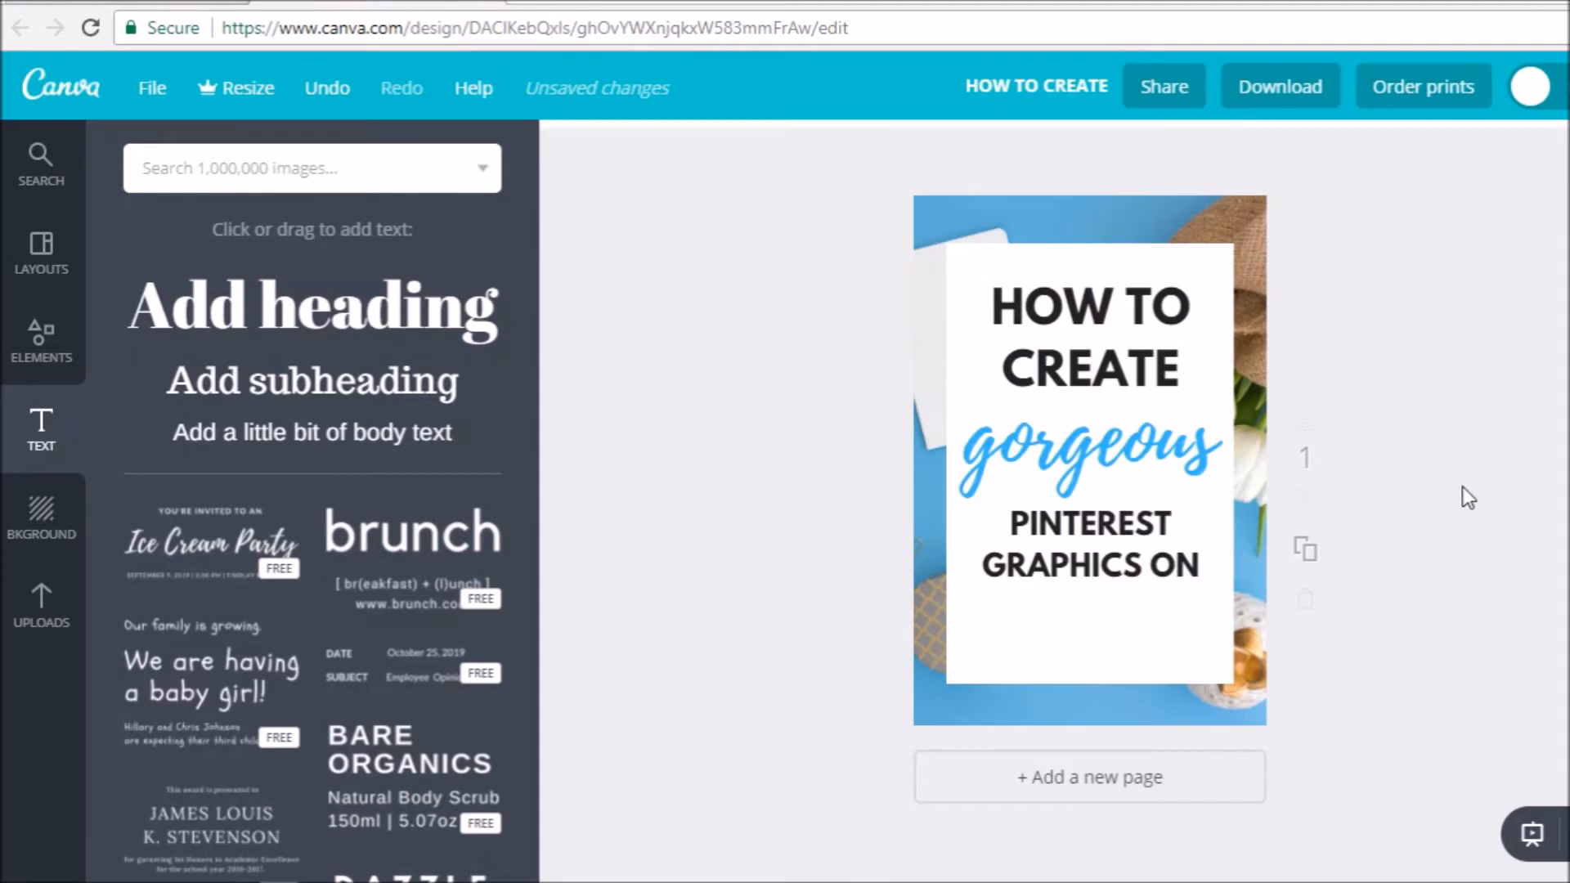
- Add another heading to the design with the text "Canva"
left_click(1016, 477)
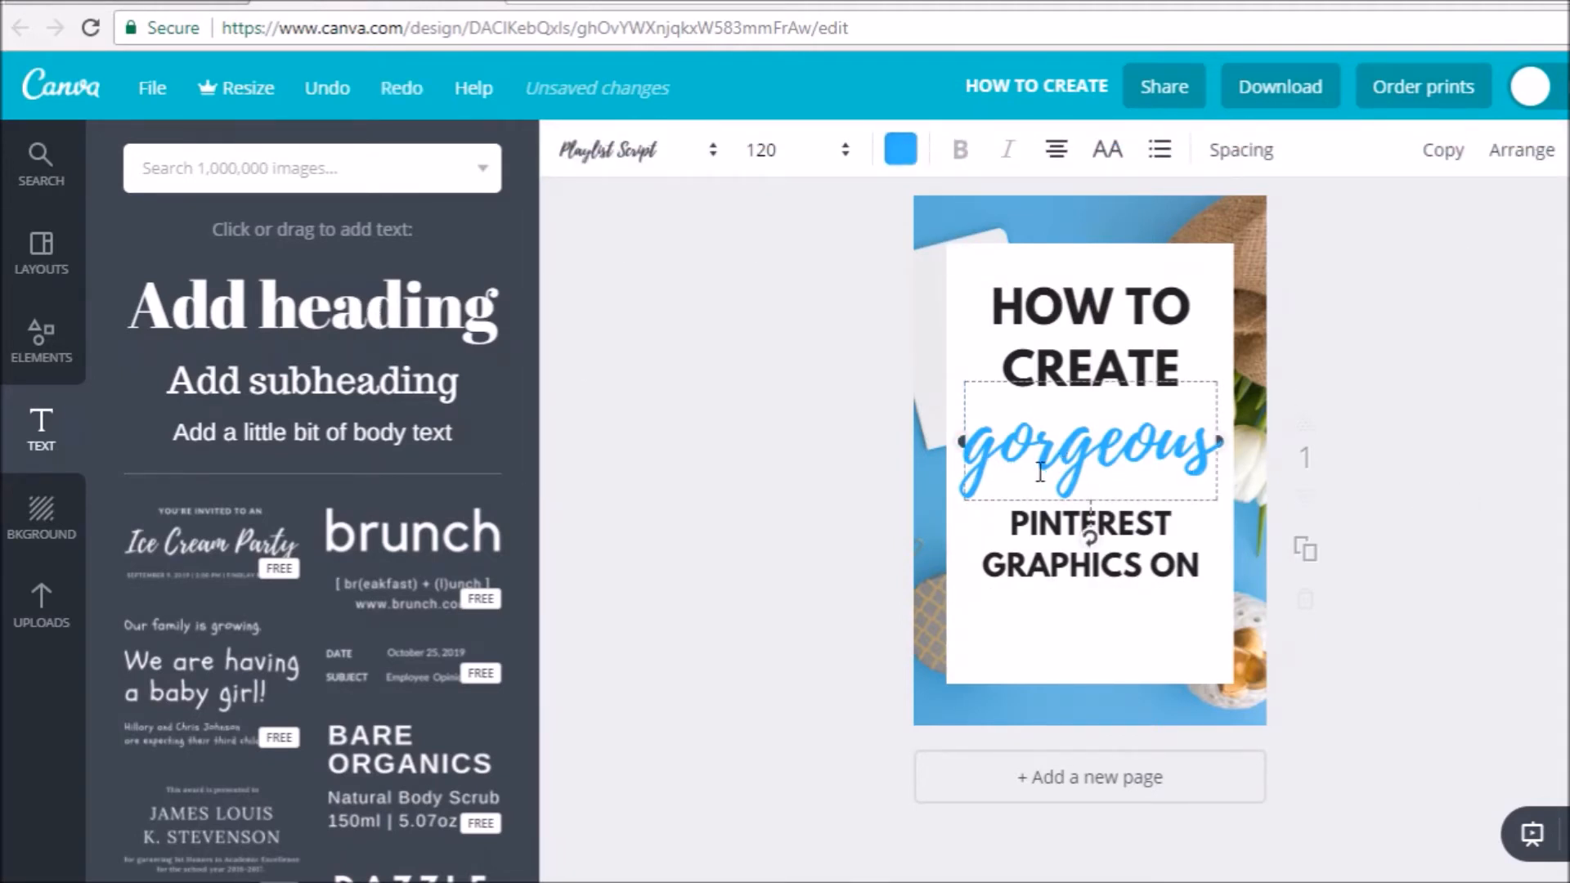
left_click_drag(364, 319, 1093, 638)
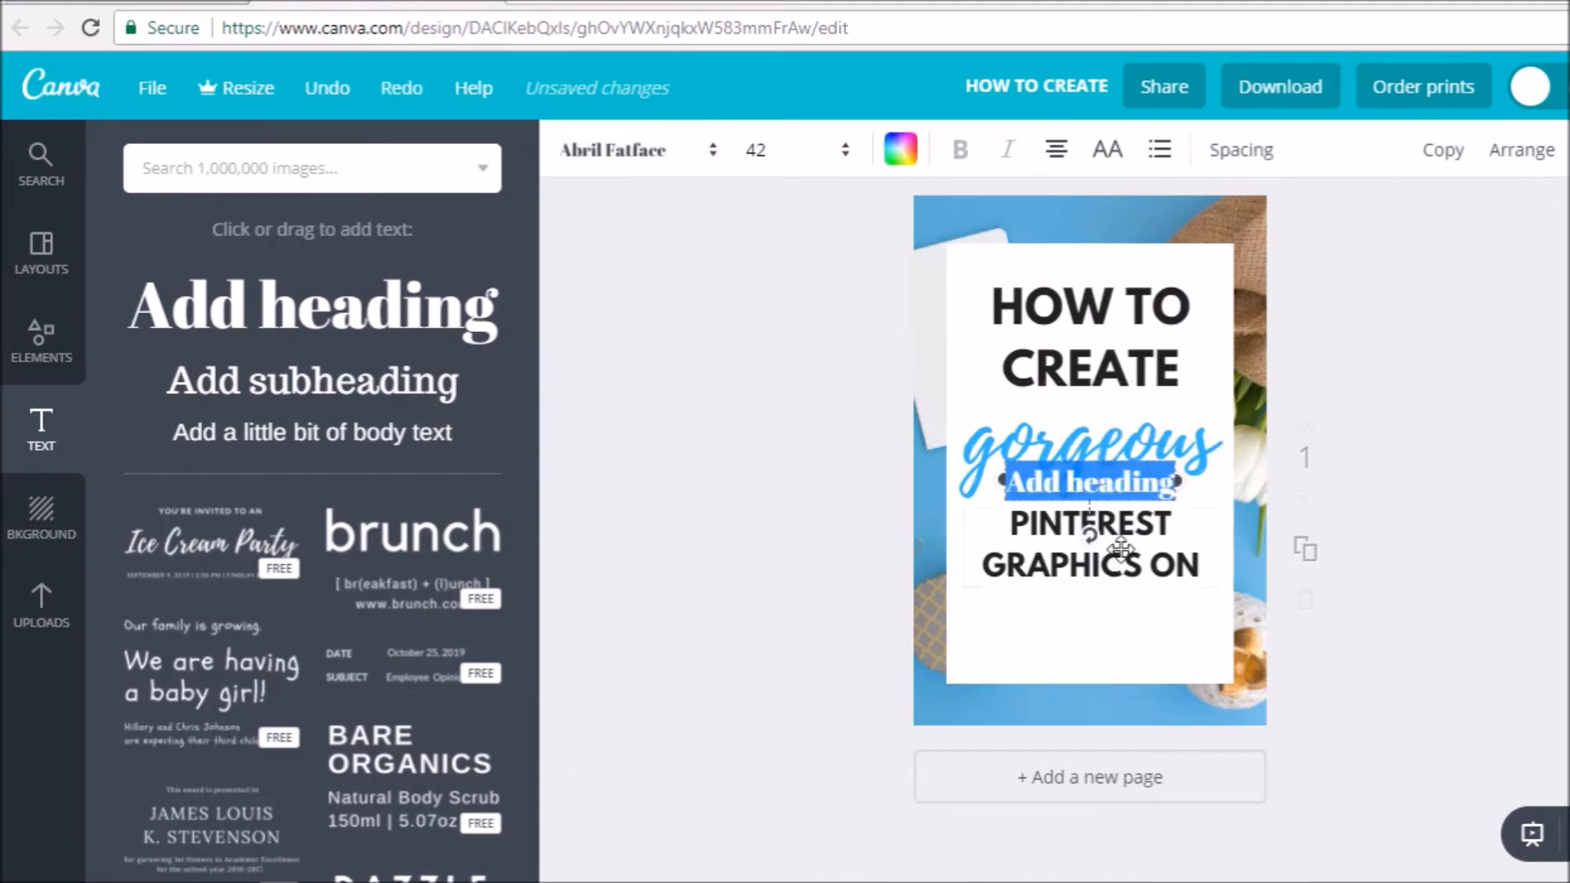
type("C")
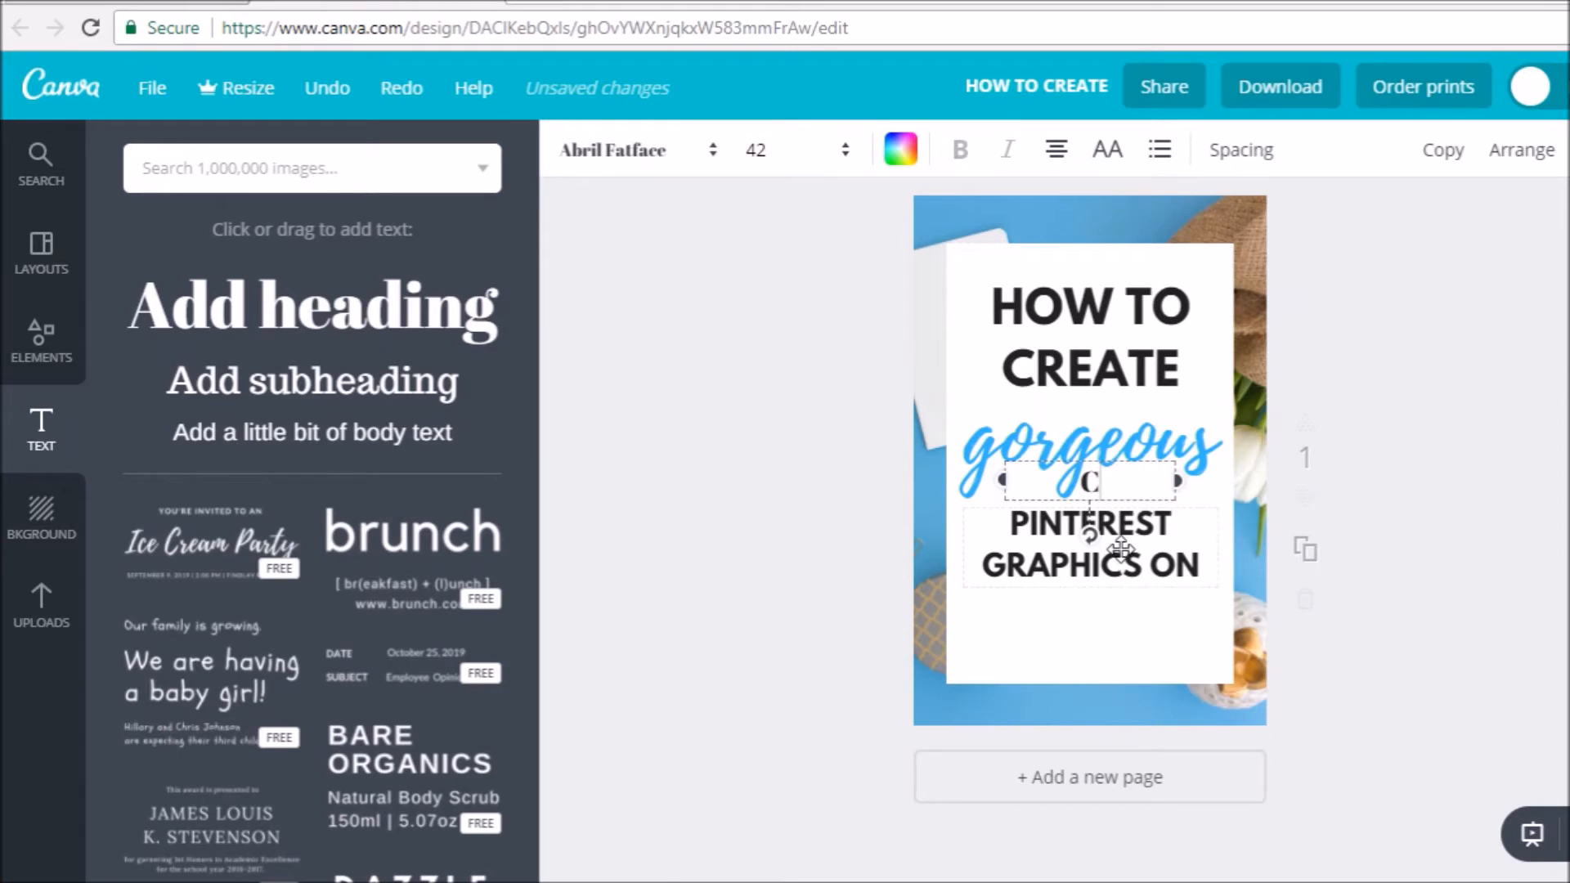
type("anva")
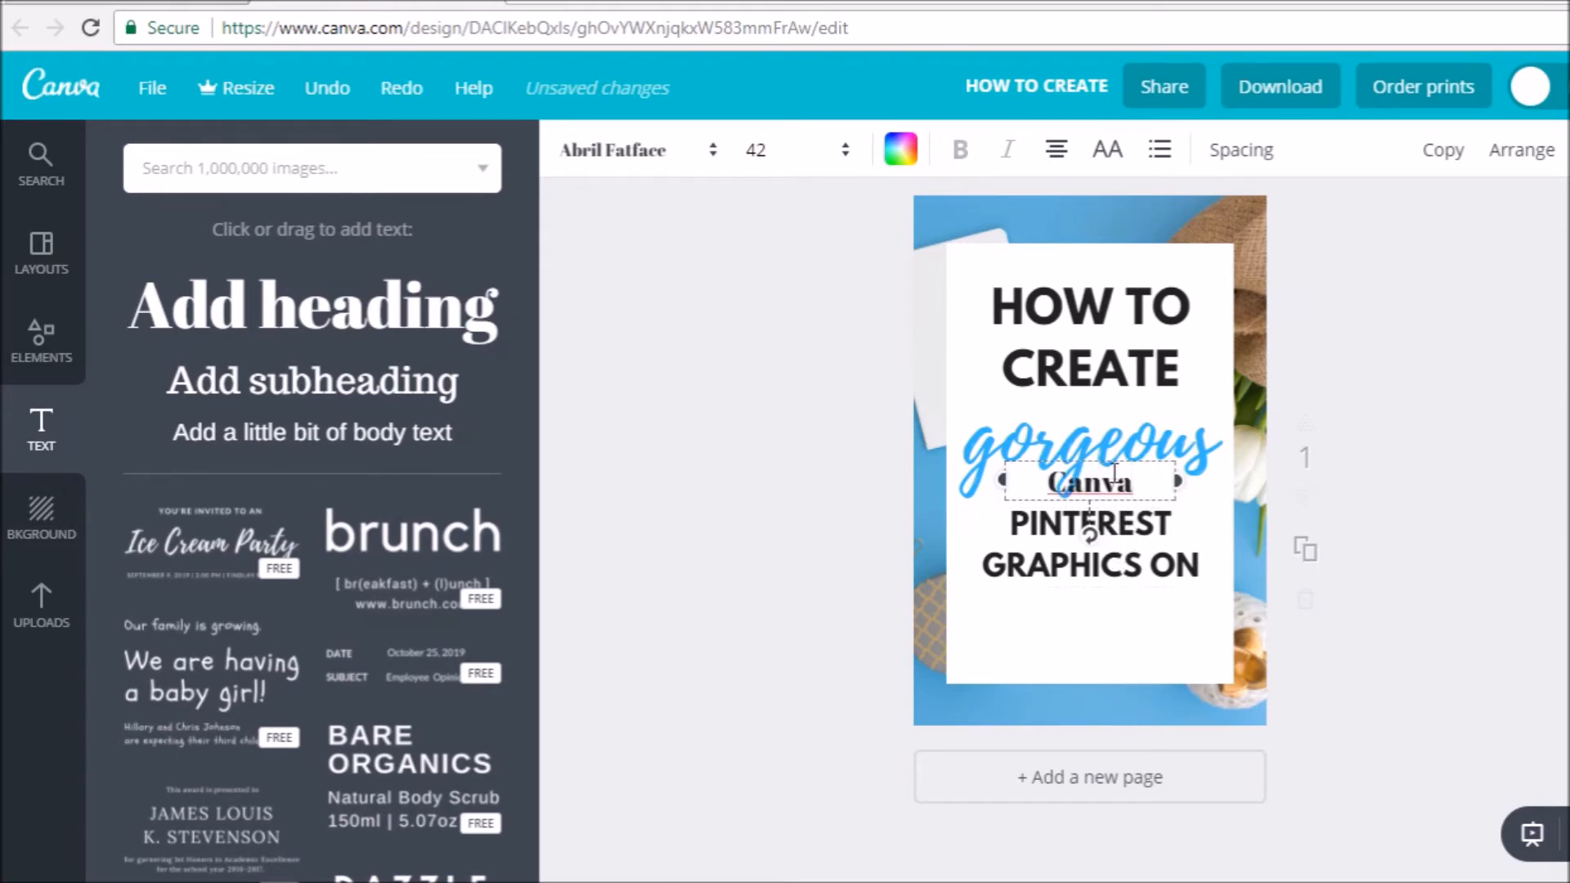
- Format the "Canva" text in the Playlist Script font at size 104
left_click_drag(1161, 488, 985, 478)
left_click(641, 155)
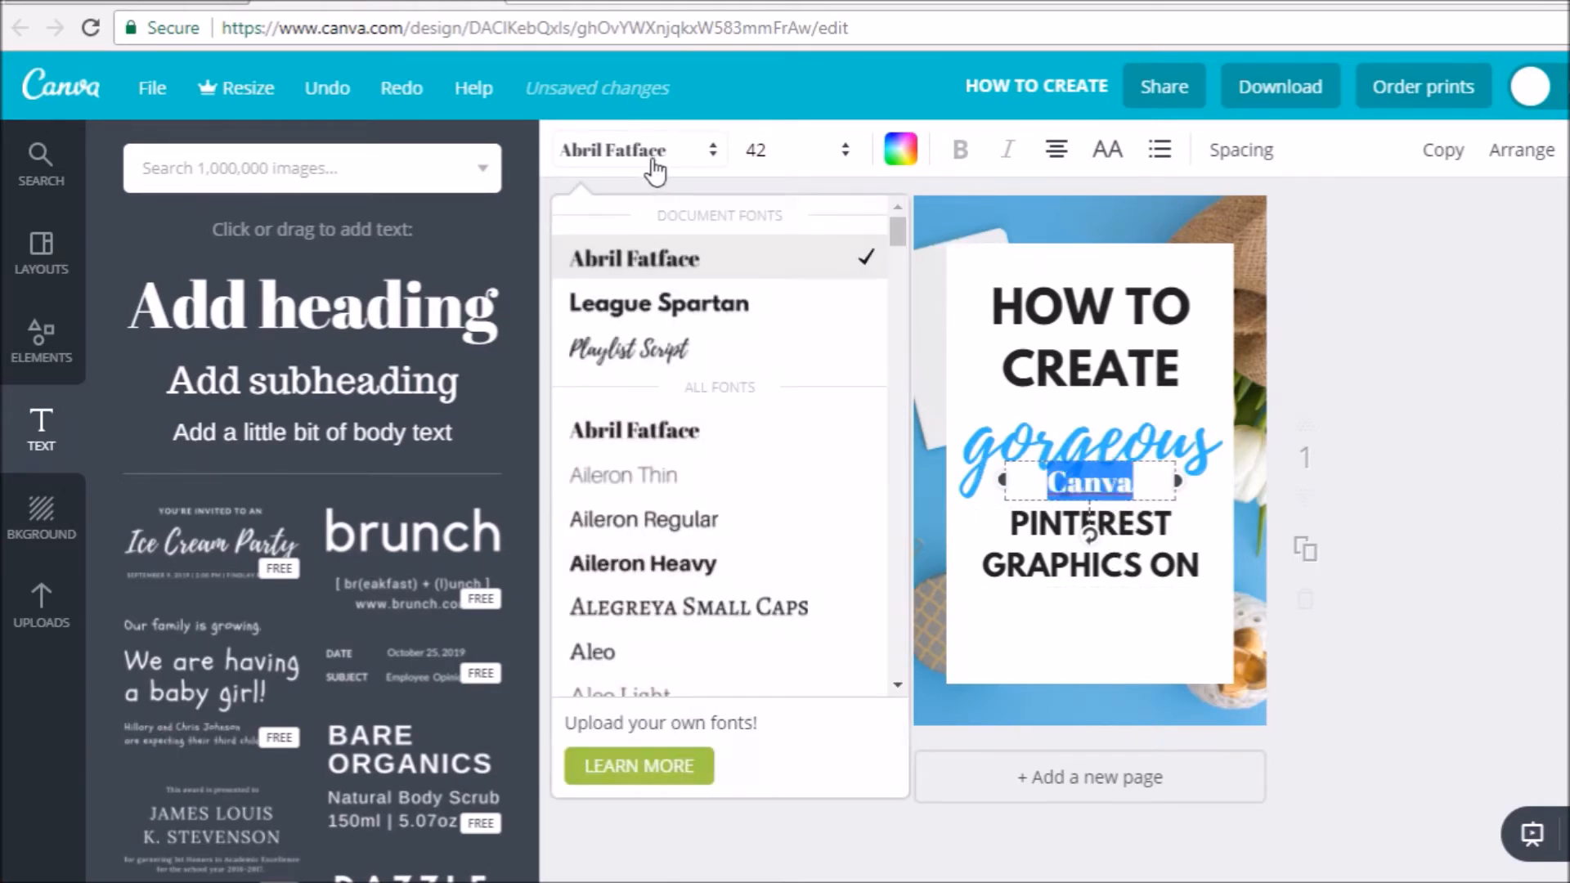
left_click(654, 350)
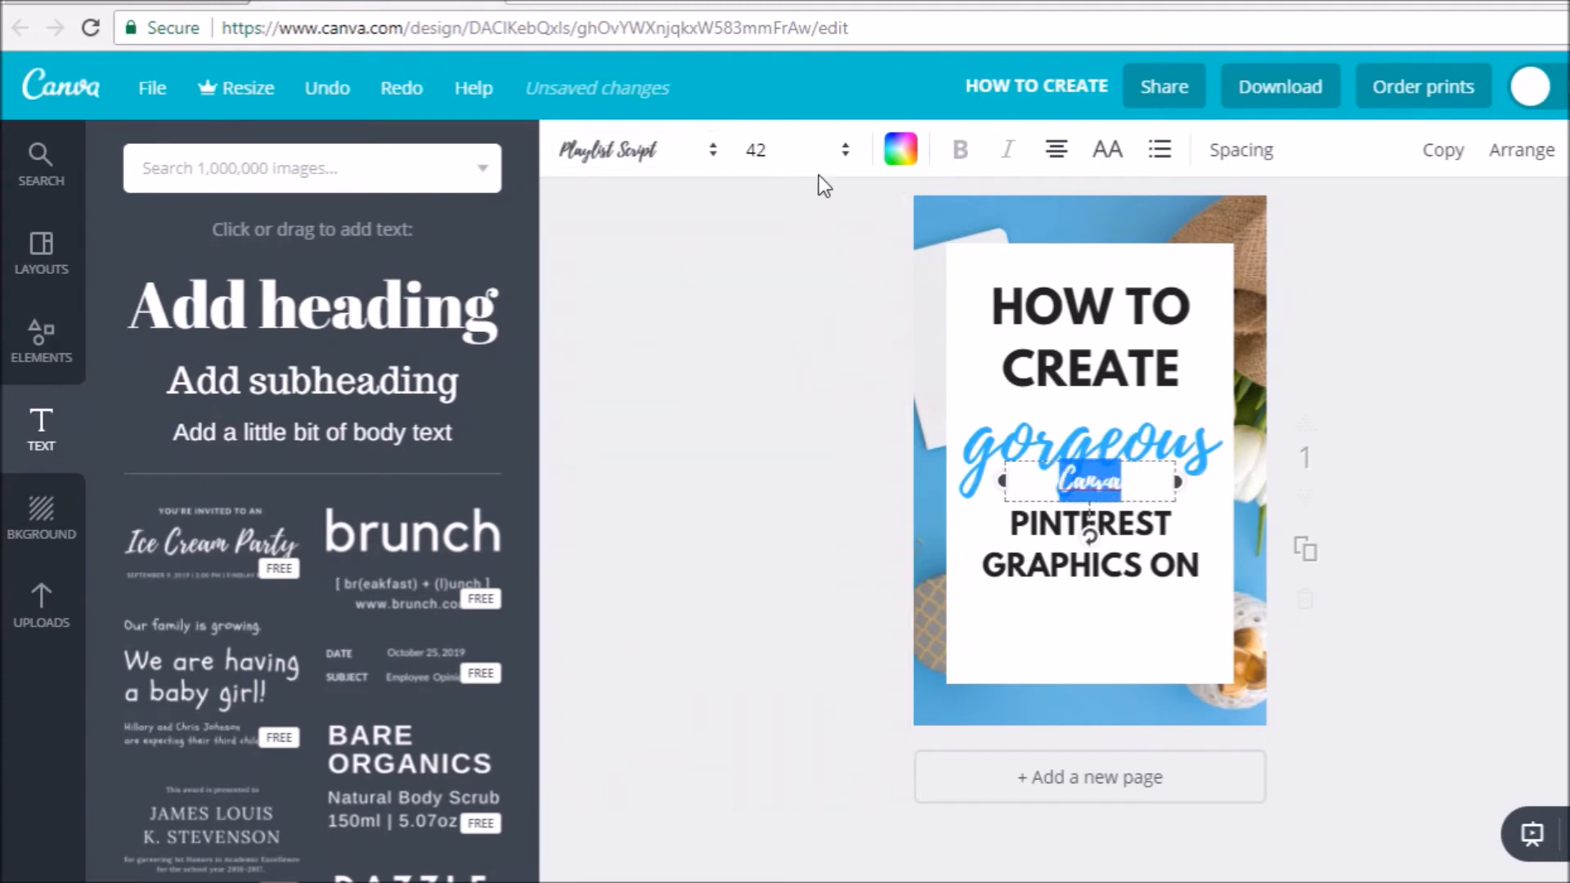
left_click(810, 150)
left_click_drag(826, 512, 828, 590)
left_click(783, 638)
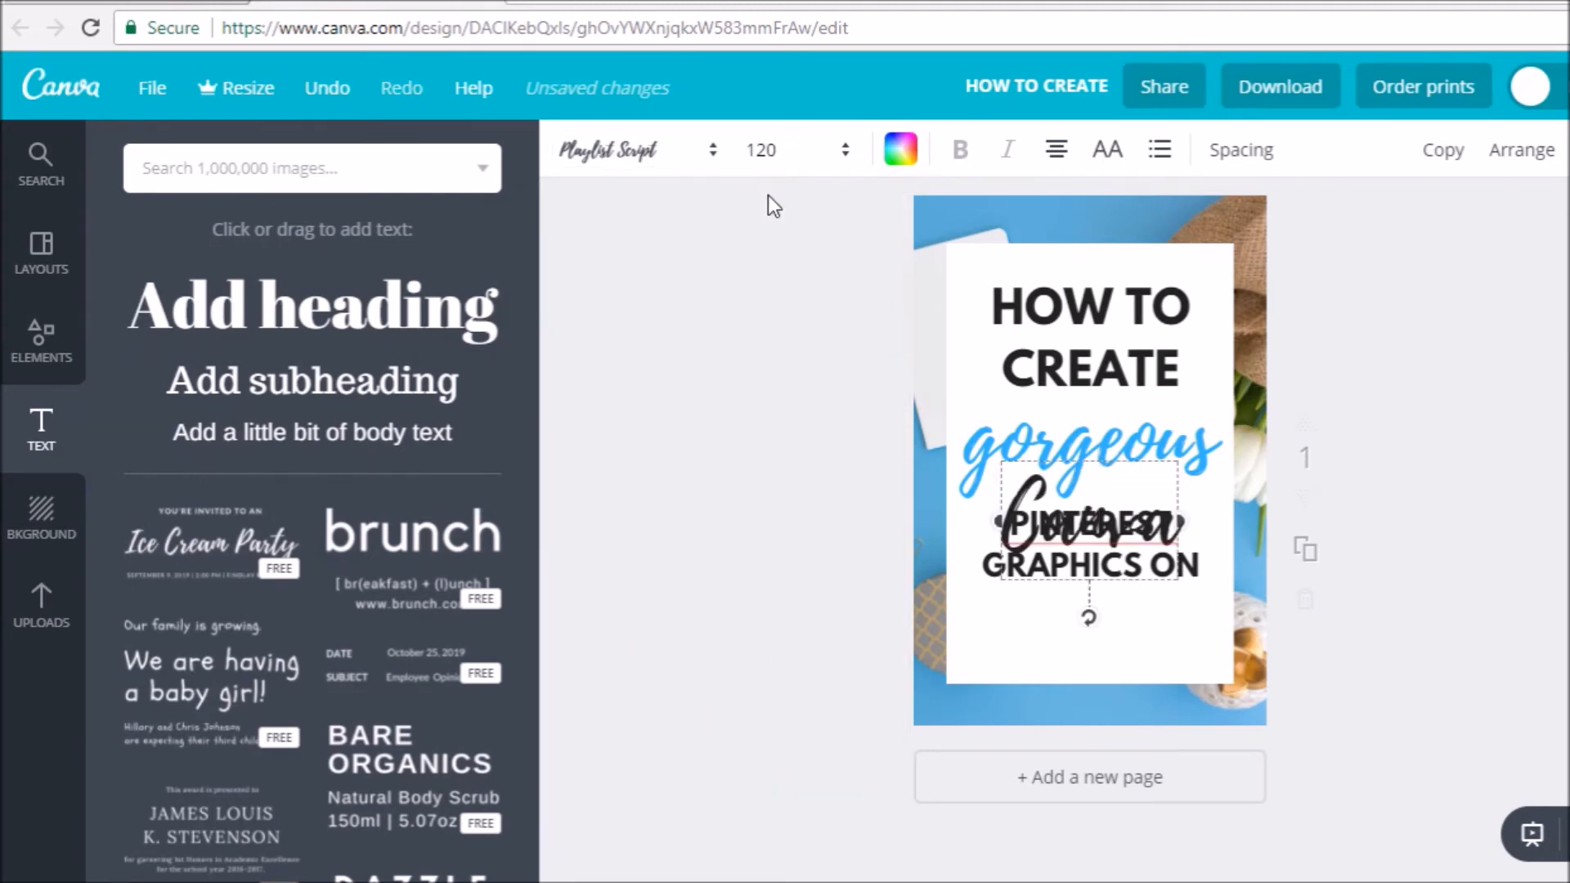
left_click(773, 149)
left_click(785, 603)
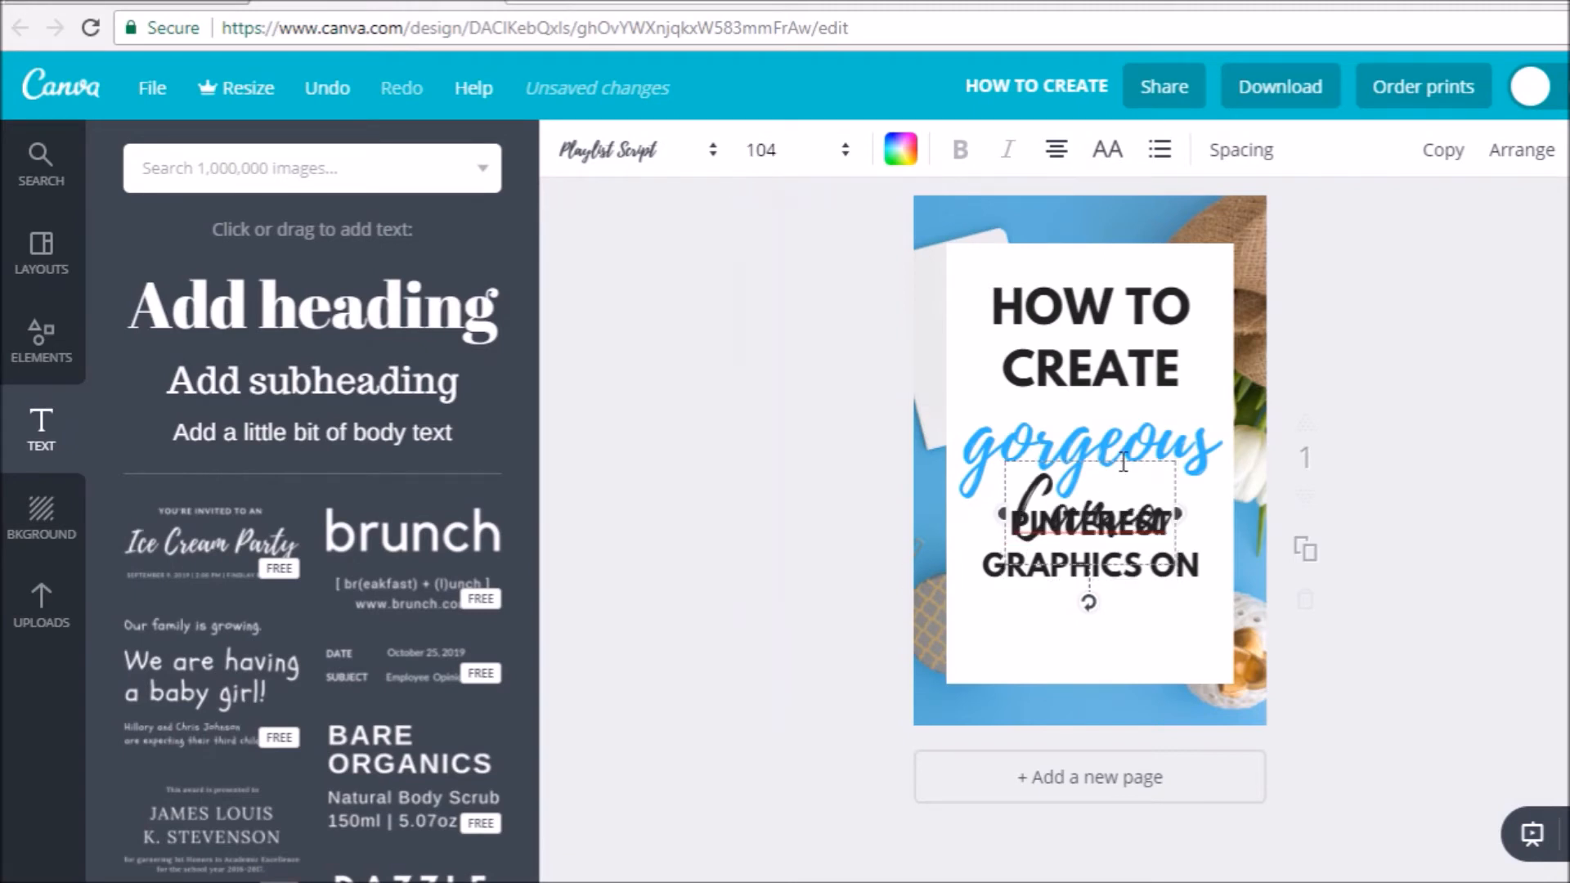
- Move "Canva" below "GRAPHICS ON" and colour it the same bright sky blue as "gorgeous"
left_click_drag(1124, 451, 1120, 565)
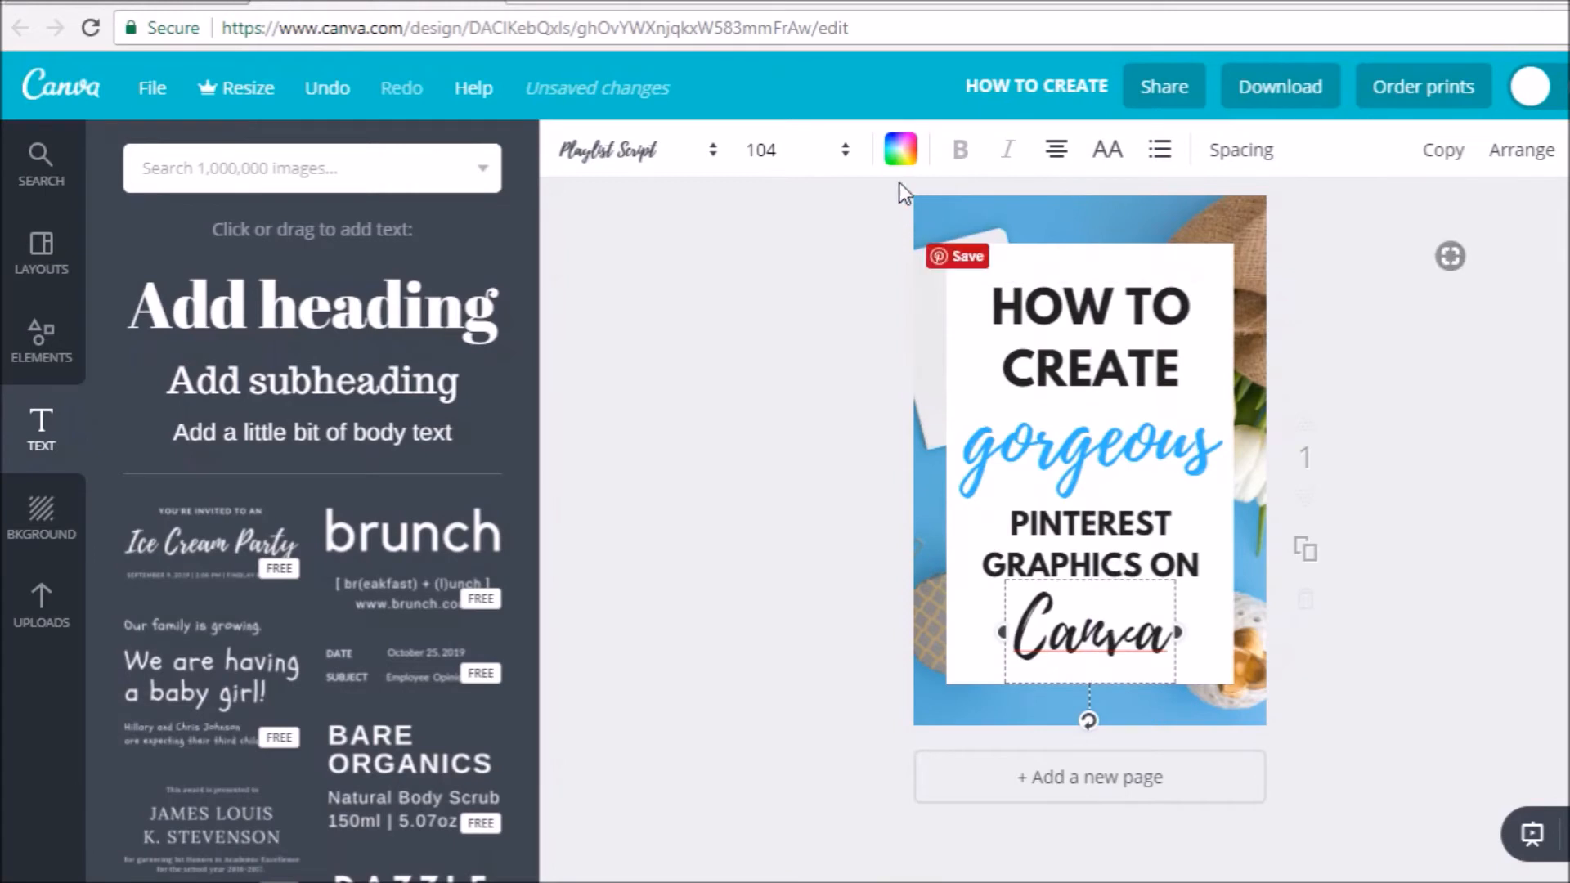
left_click(900, 149)
left_click(974, 427)
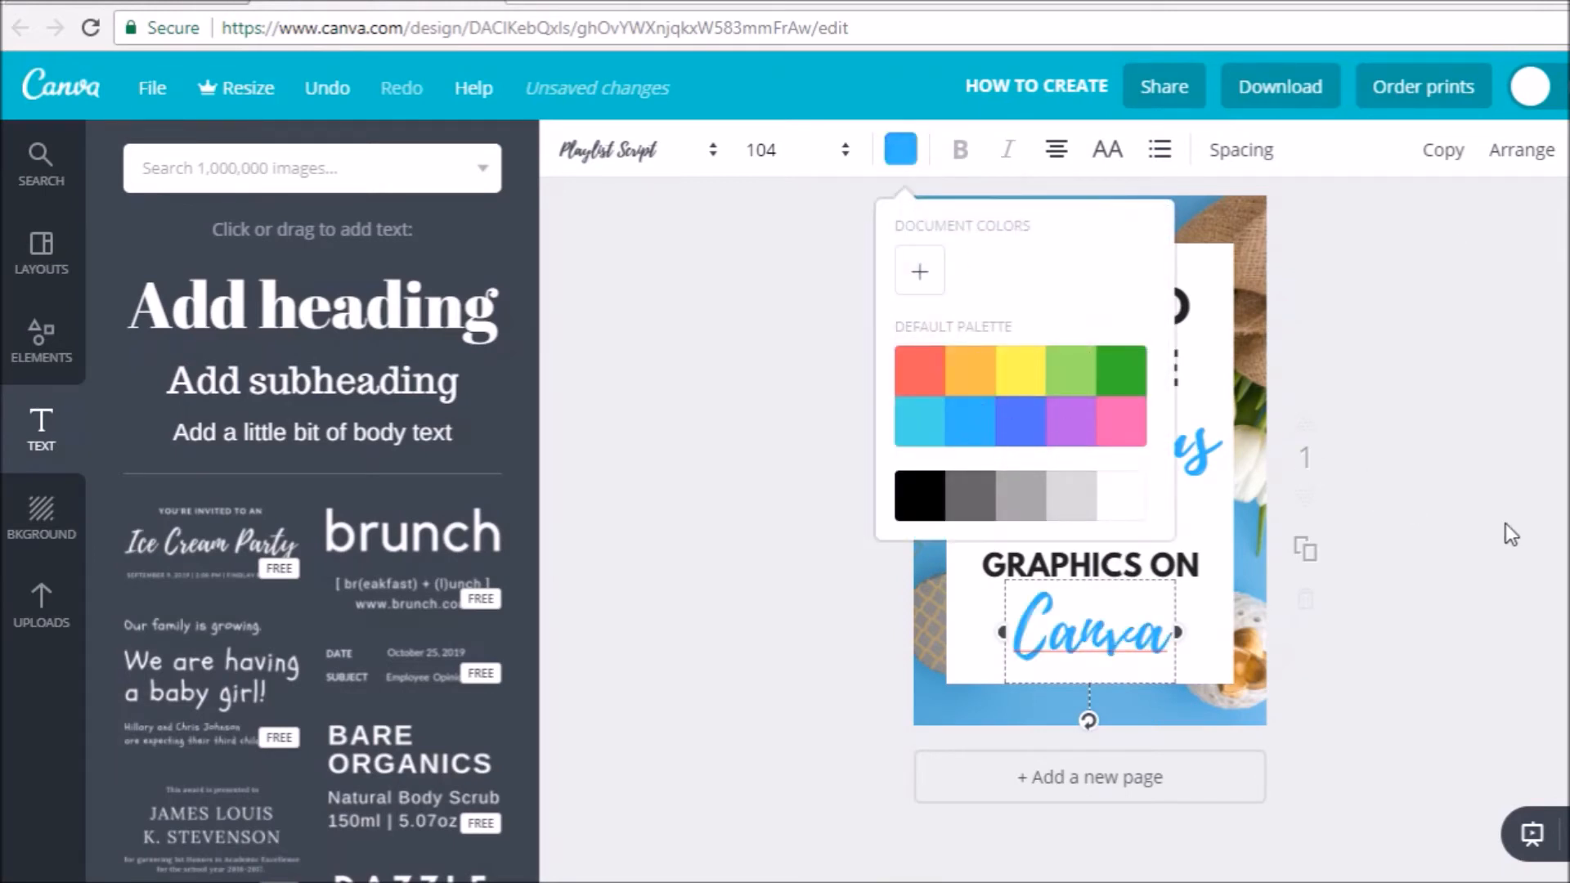
- Extend the white rectangle slightly downward to leave more space beneath "Canva"
left_click(1202, 654)
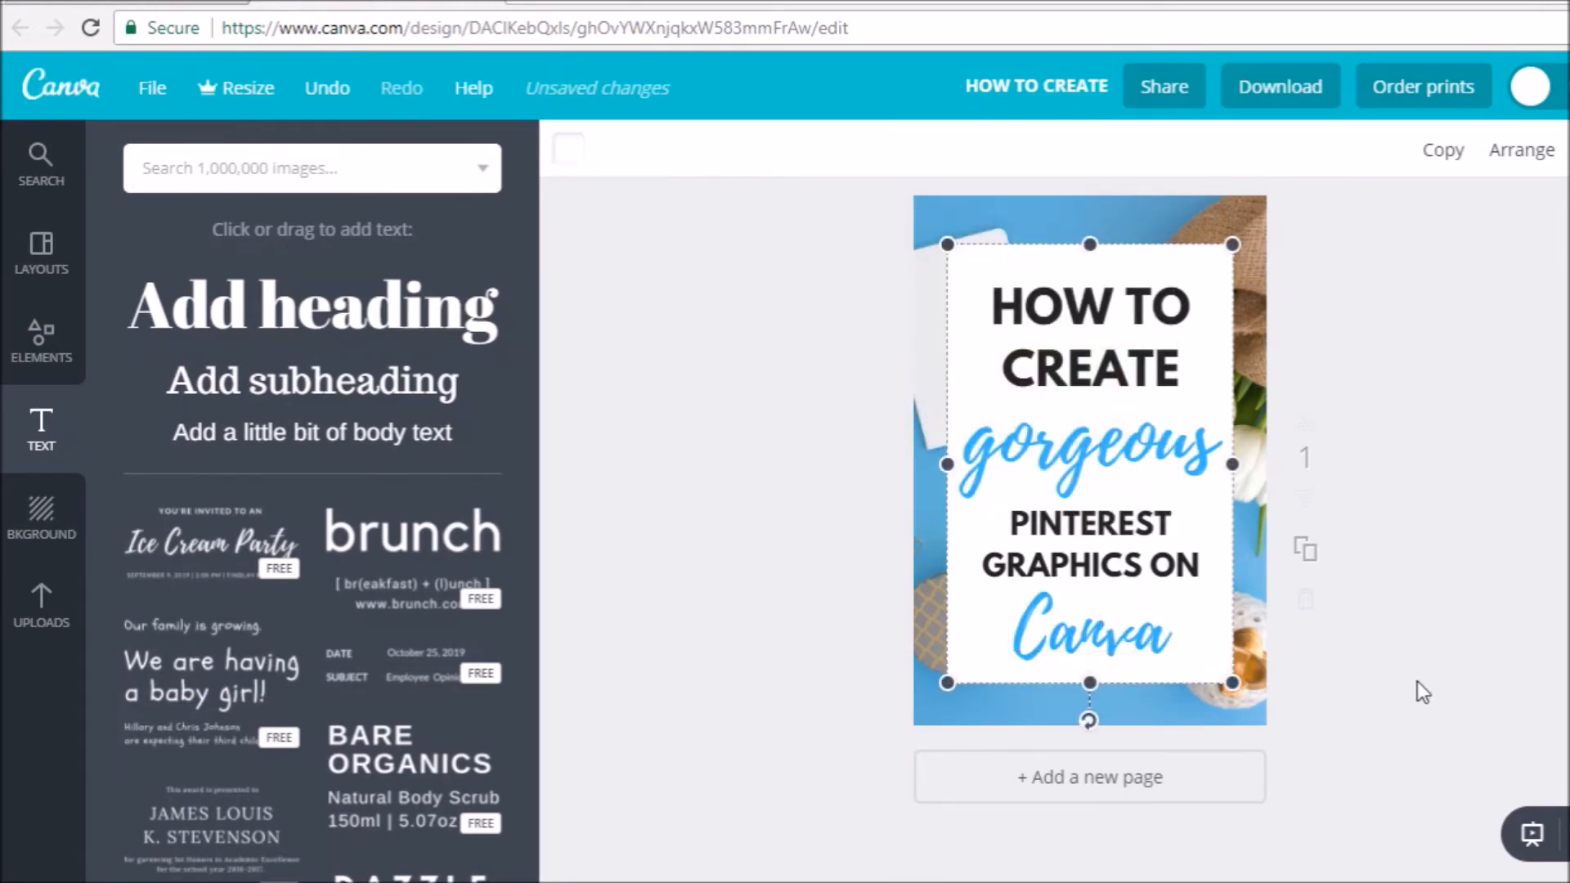
left_click_drag(1086, 677, 1086, 694)
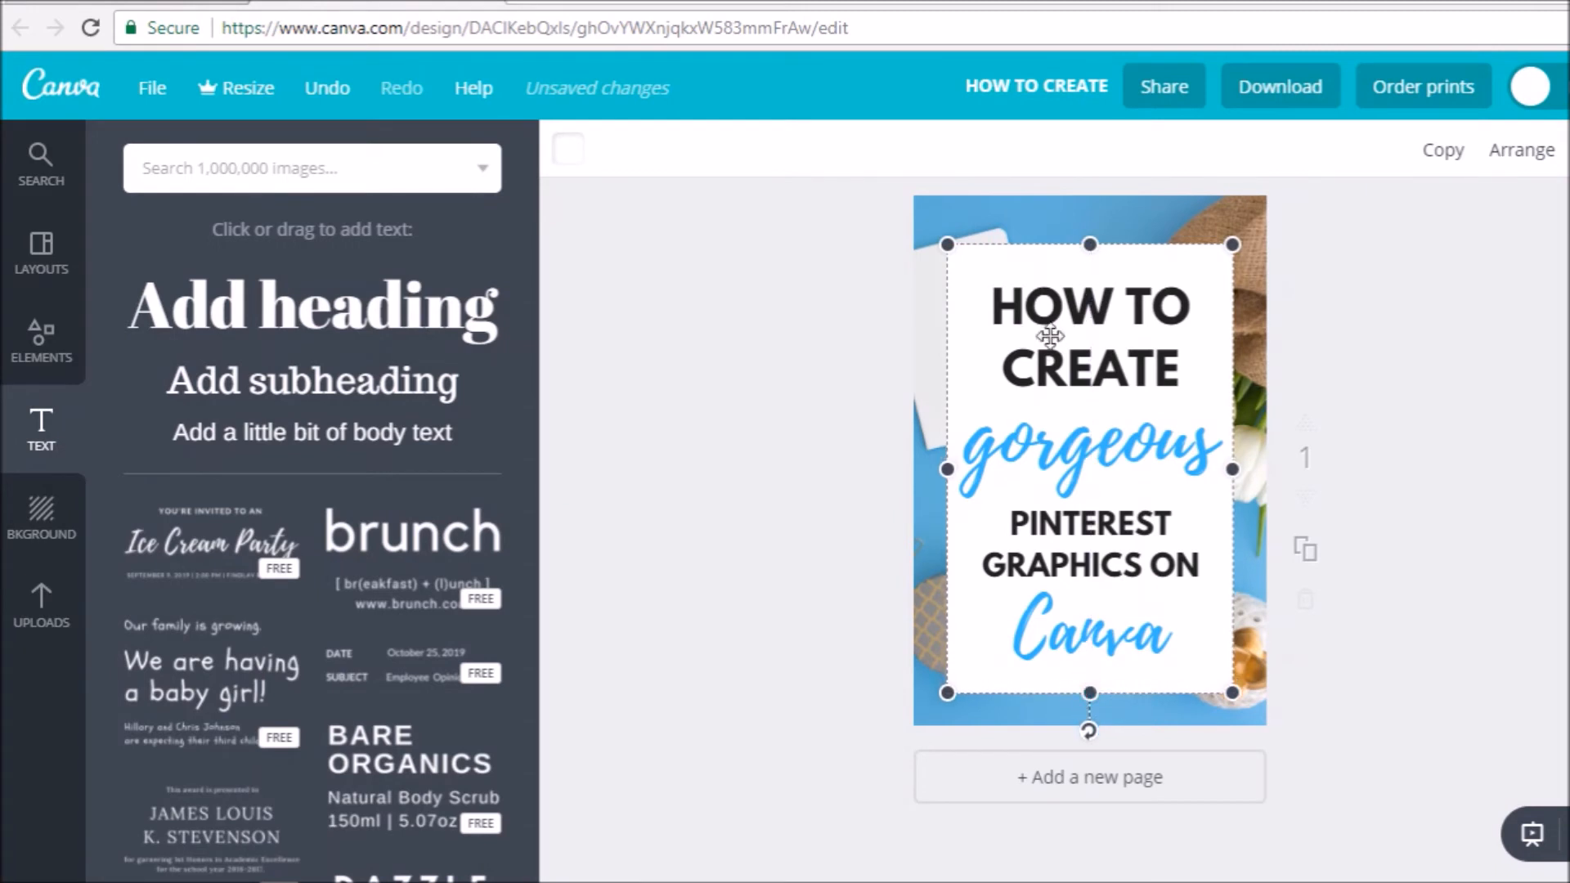
left_click(1541, 442)
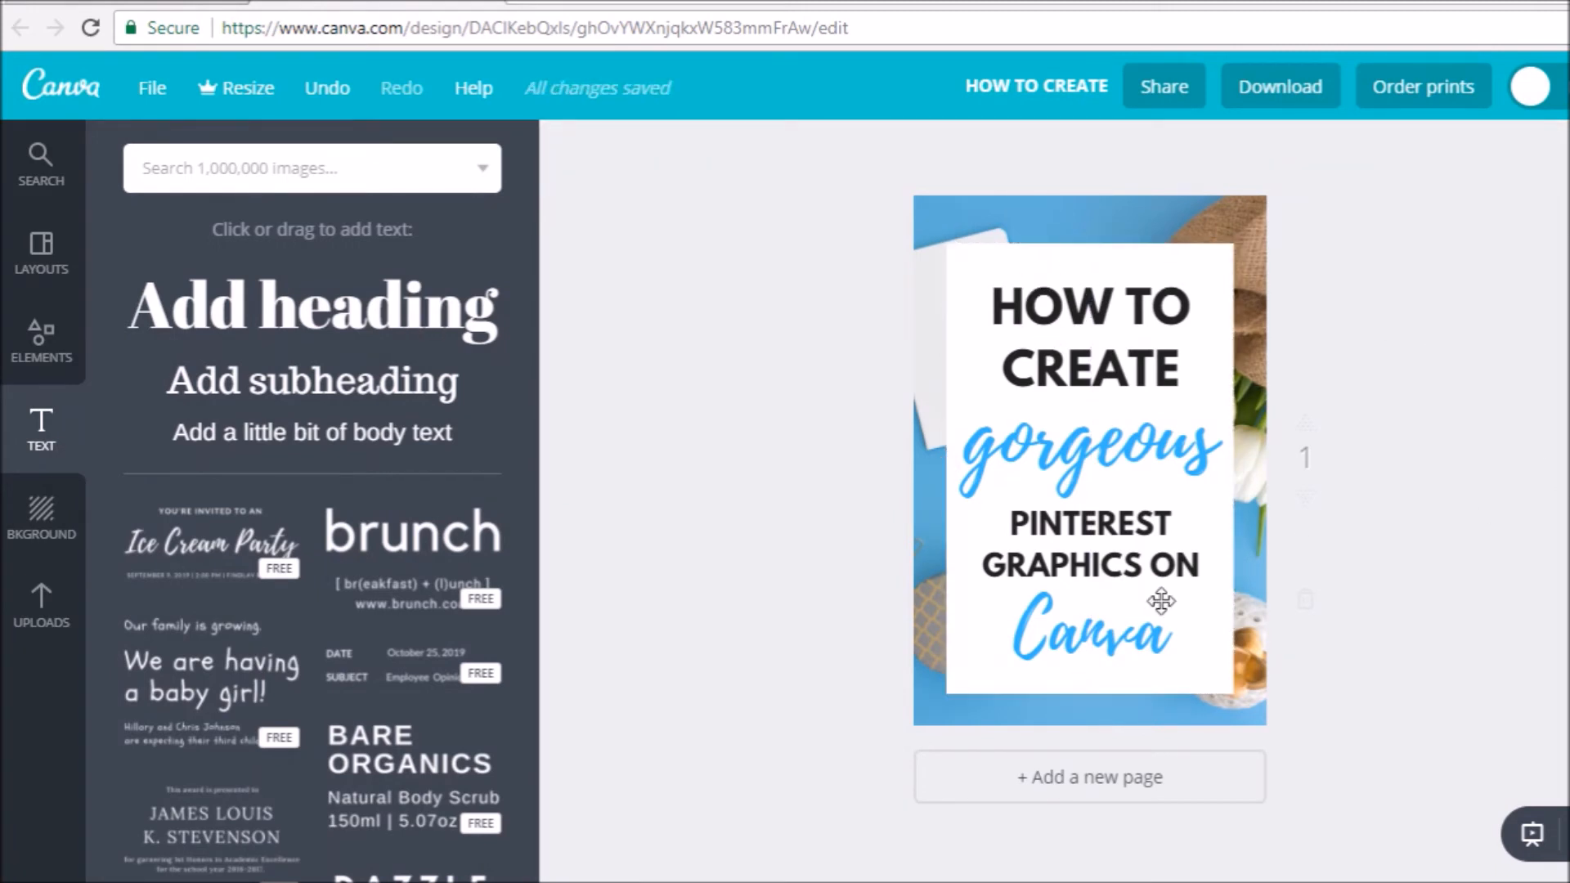
- Try the darker royal blue from the default palette on the word "CREATE" only
left_click(1071, 331)
left_click(986, 309)
left_click_drag(1002, 370, 1191, 369)
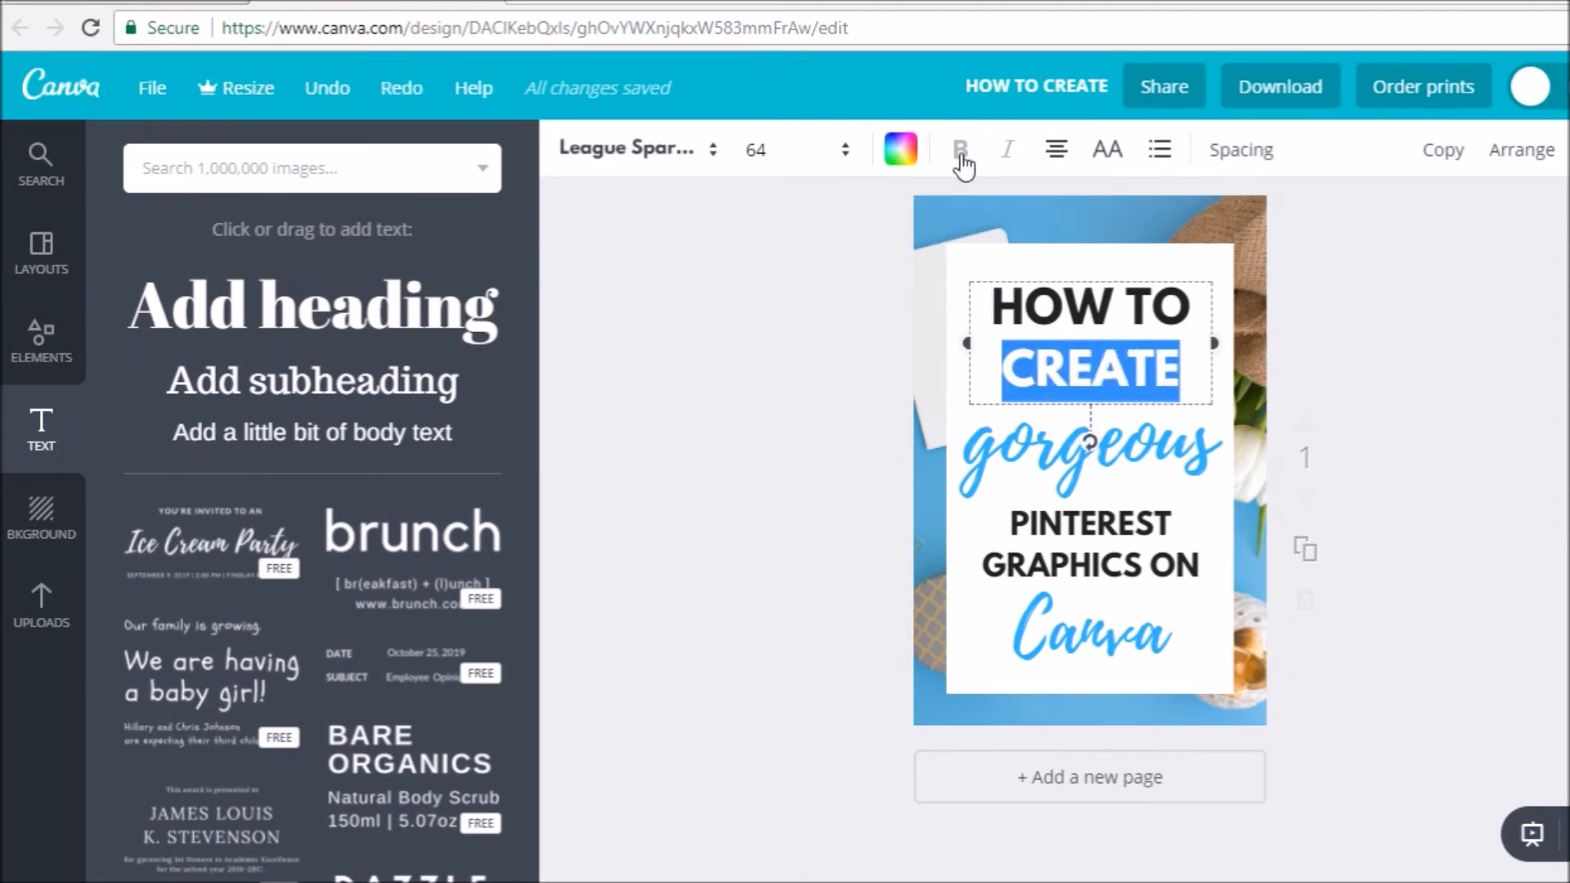
left_click(902, 151)
left_click(1019, 422)
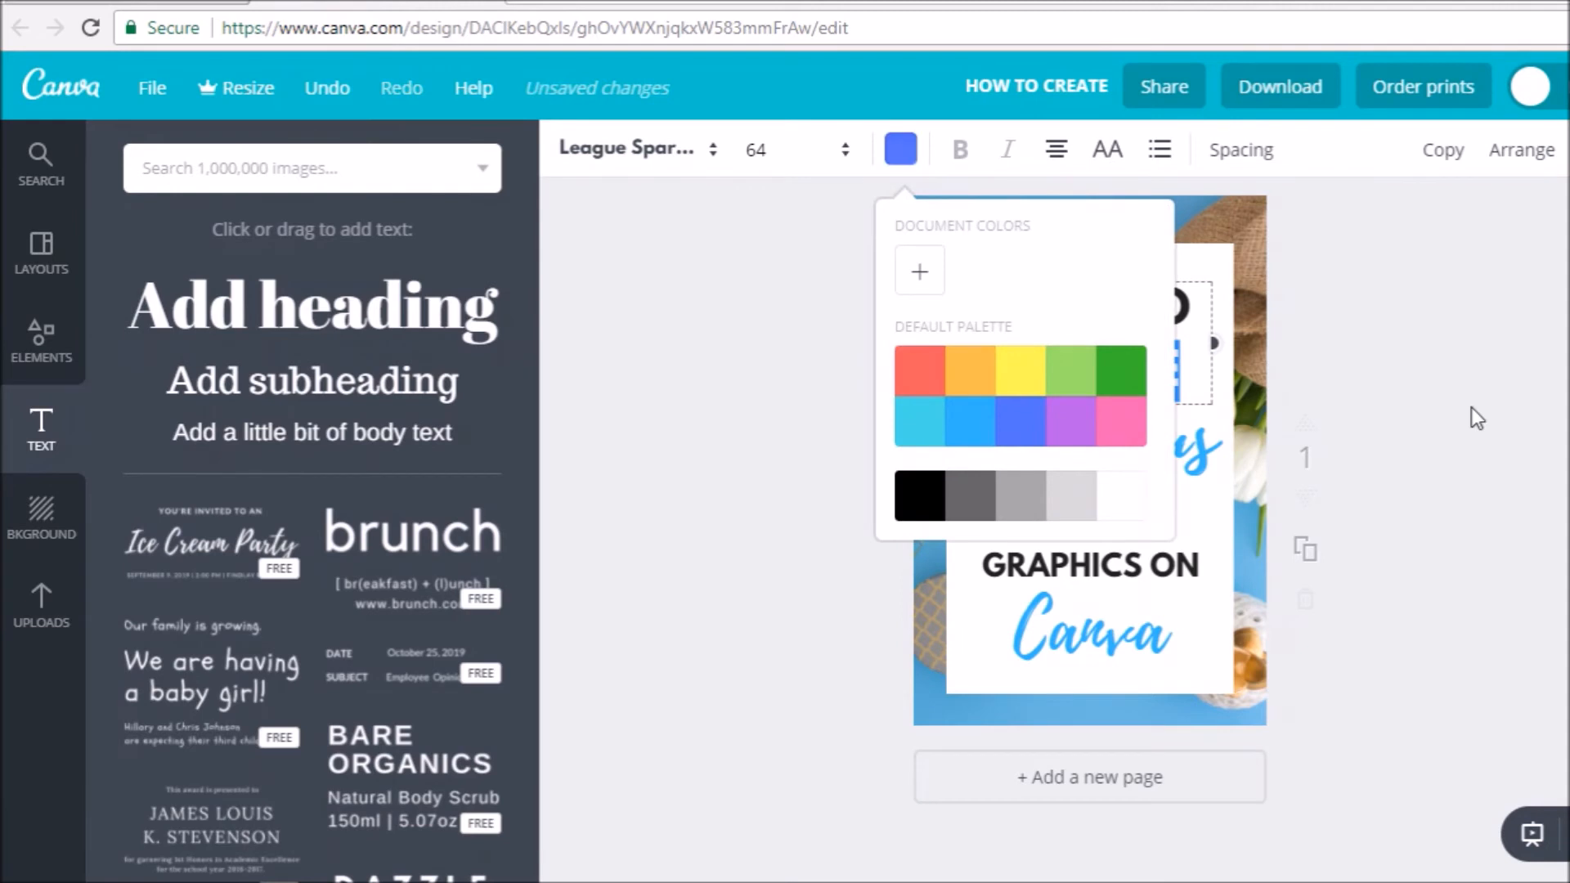
left_click(1471, 408)
left_click(1191, 367)
left_click(1455, 396)
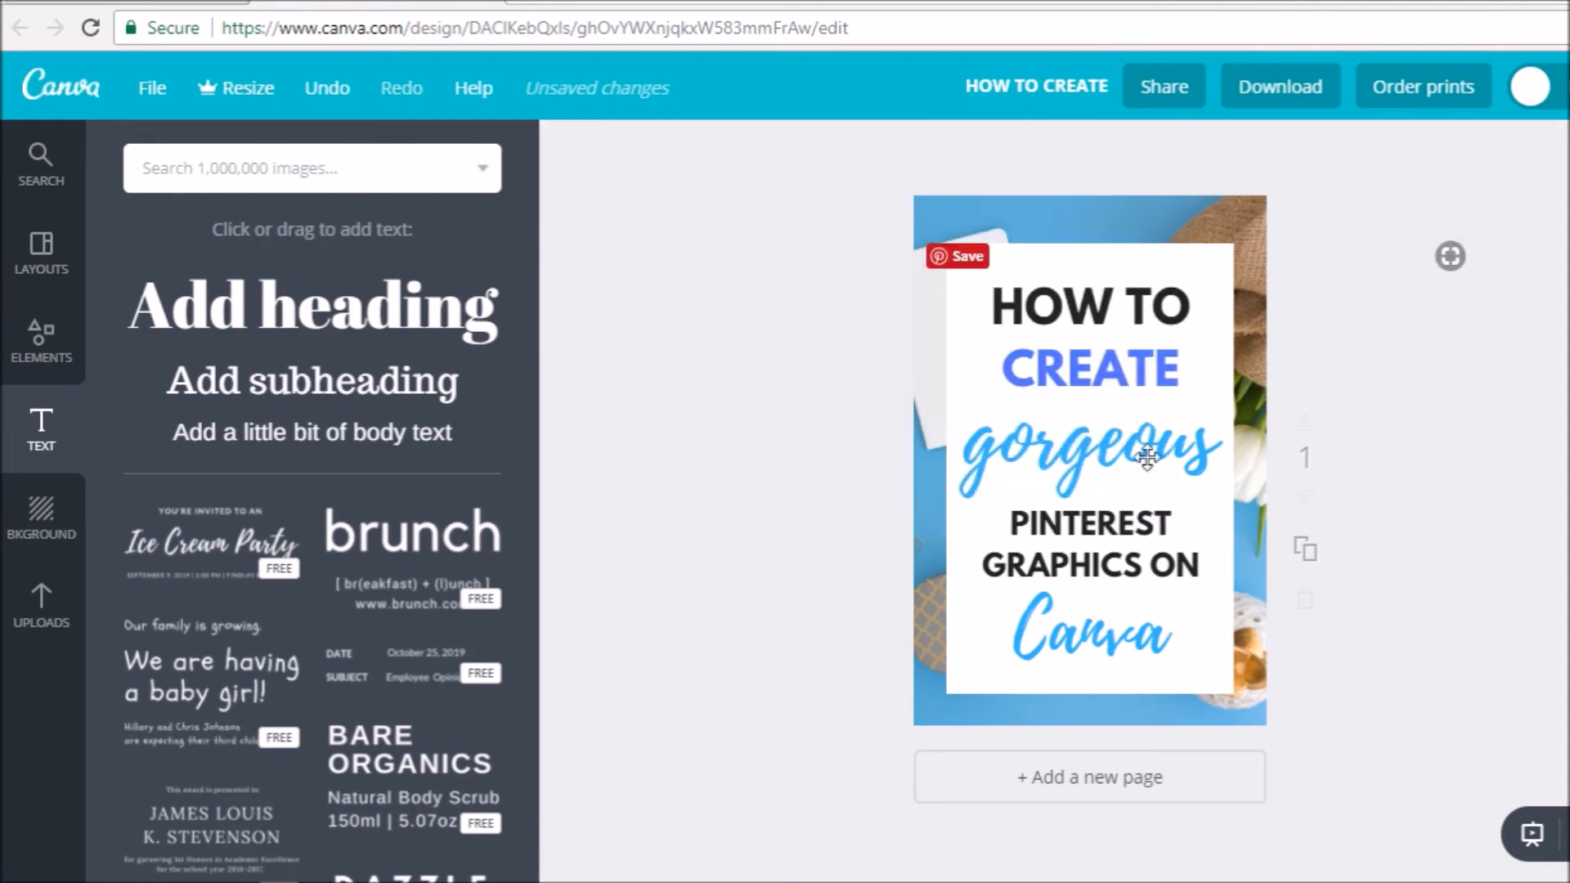
- Colour the word "CREATE" in the title black
double_click(1022, 377)
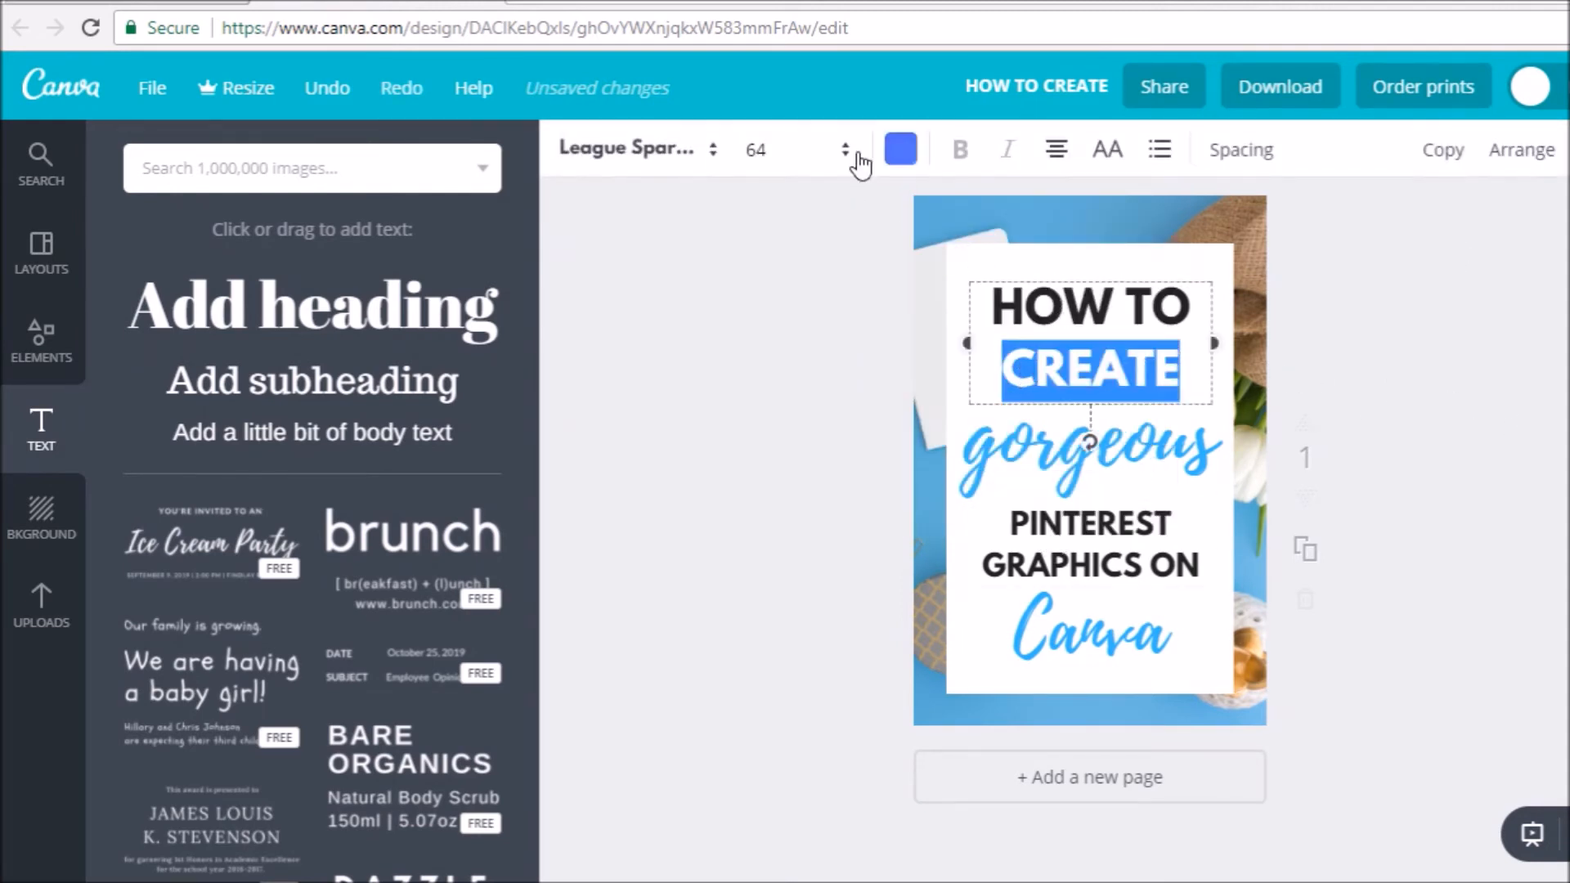
left_click(902, 152)
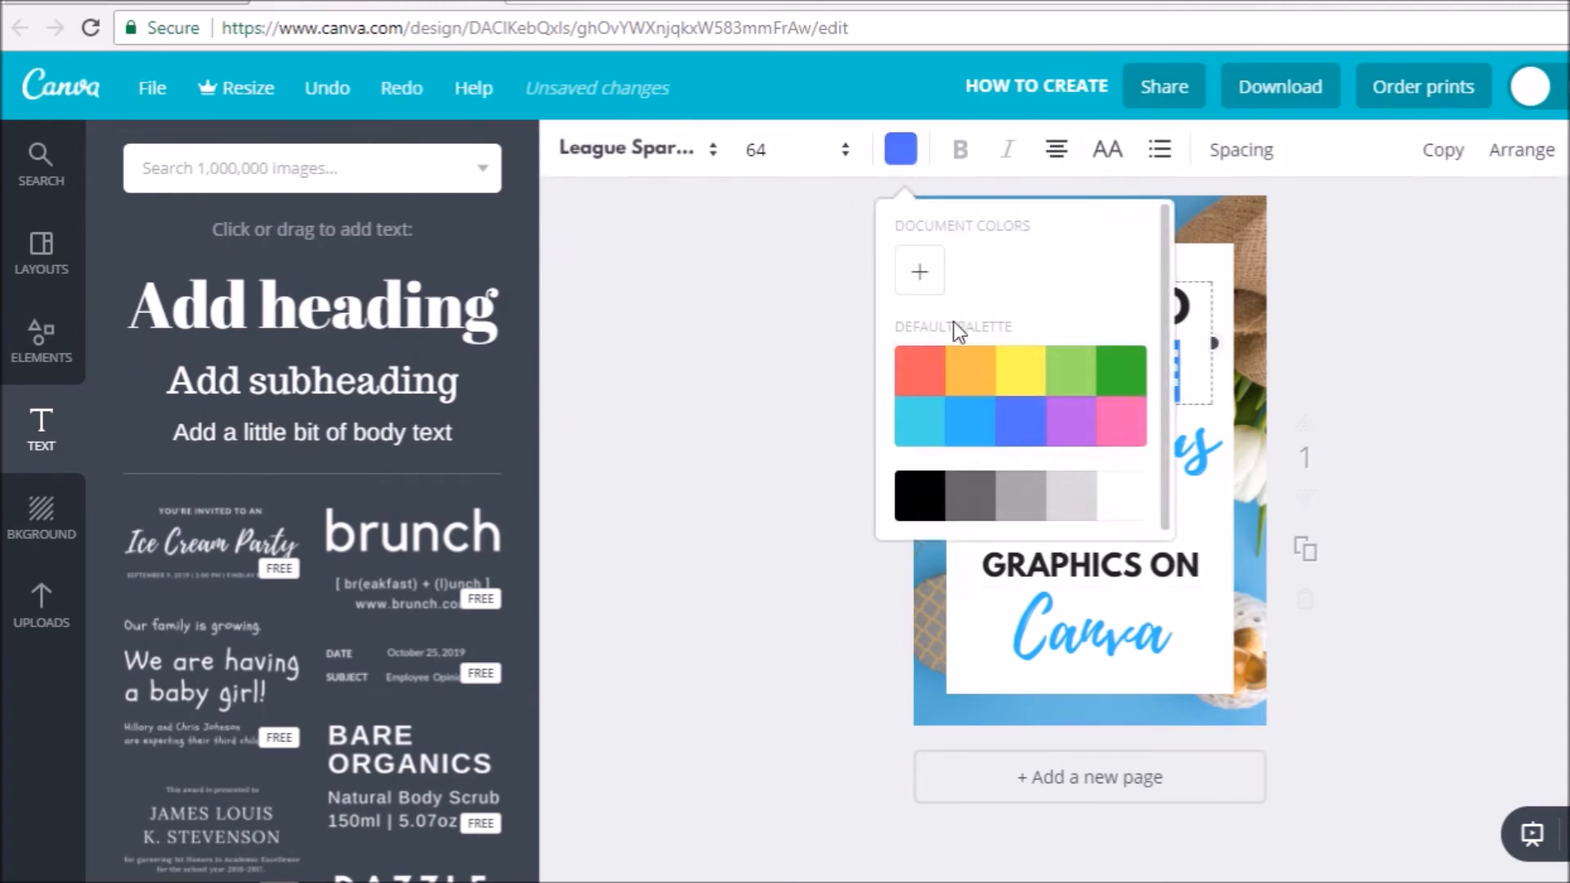
left_click(920, 495)
- Colour only the word "GRAPHICS" with the darker royal blue from the default palette
double_click(1028, 525)
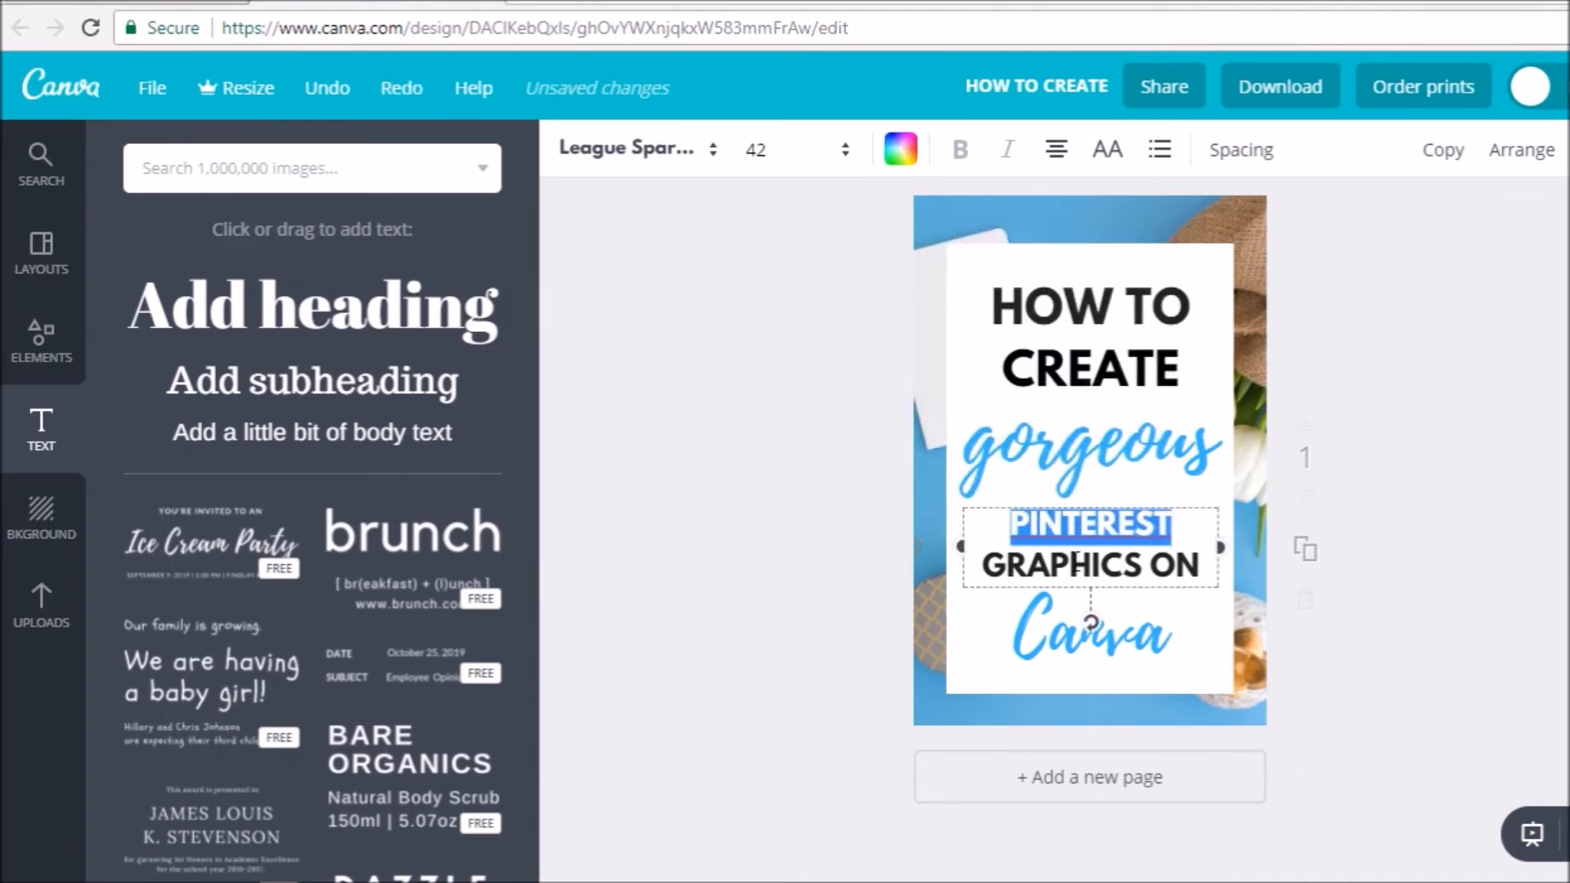
left_click(1076, 564)
left_click_drag(979, 563, 1137, 563)
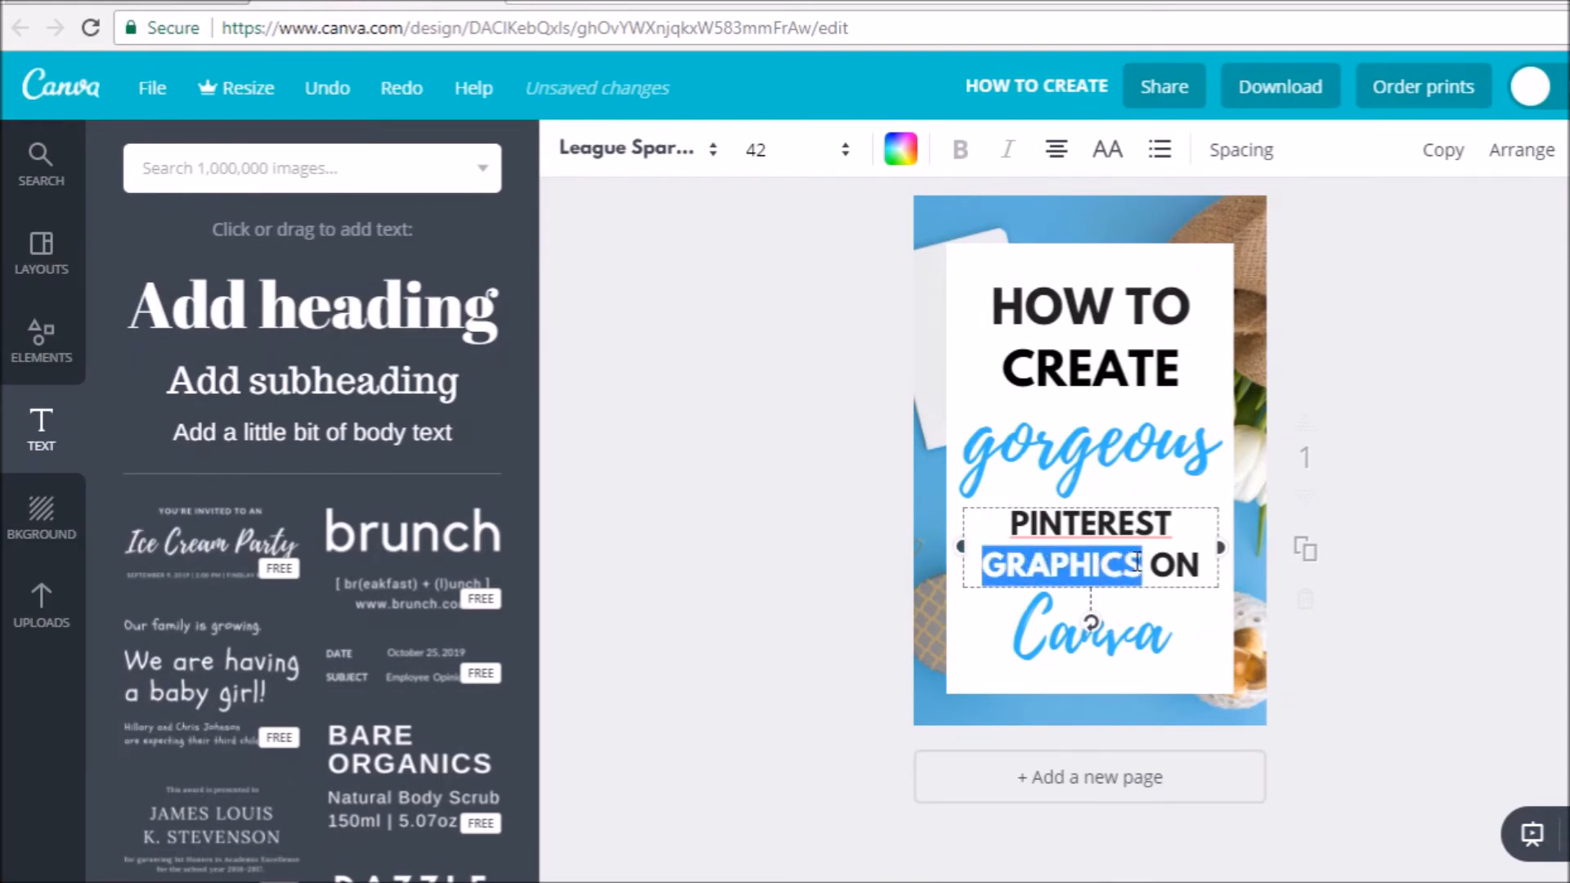
left_click(914, 161)
left_click(1016, 420)
left_click(1474, 456)
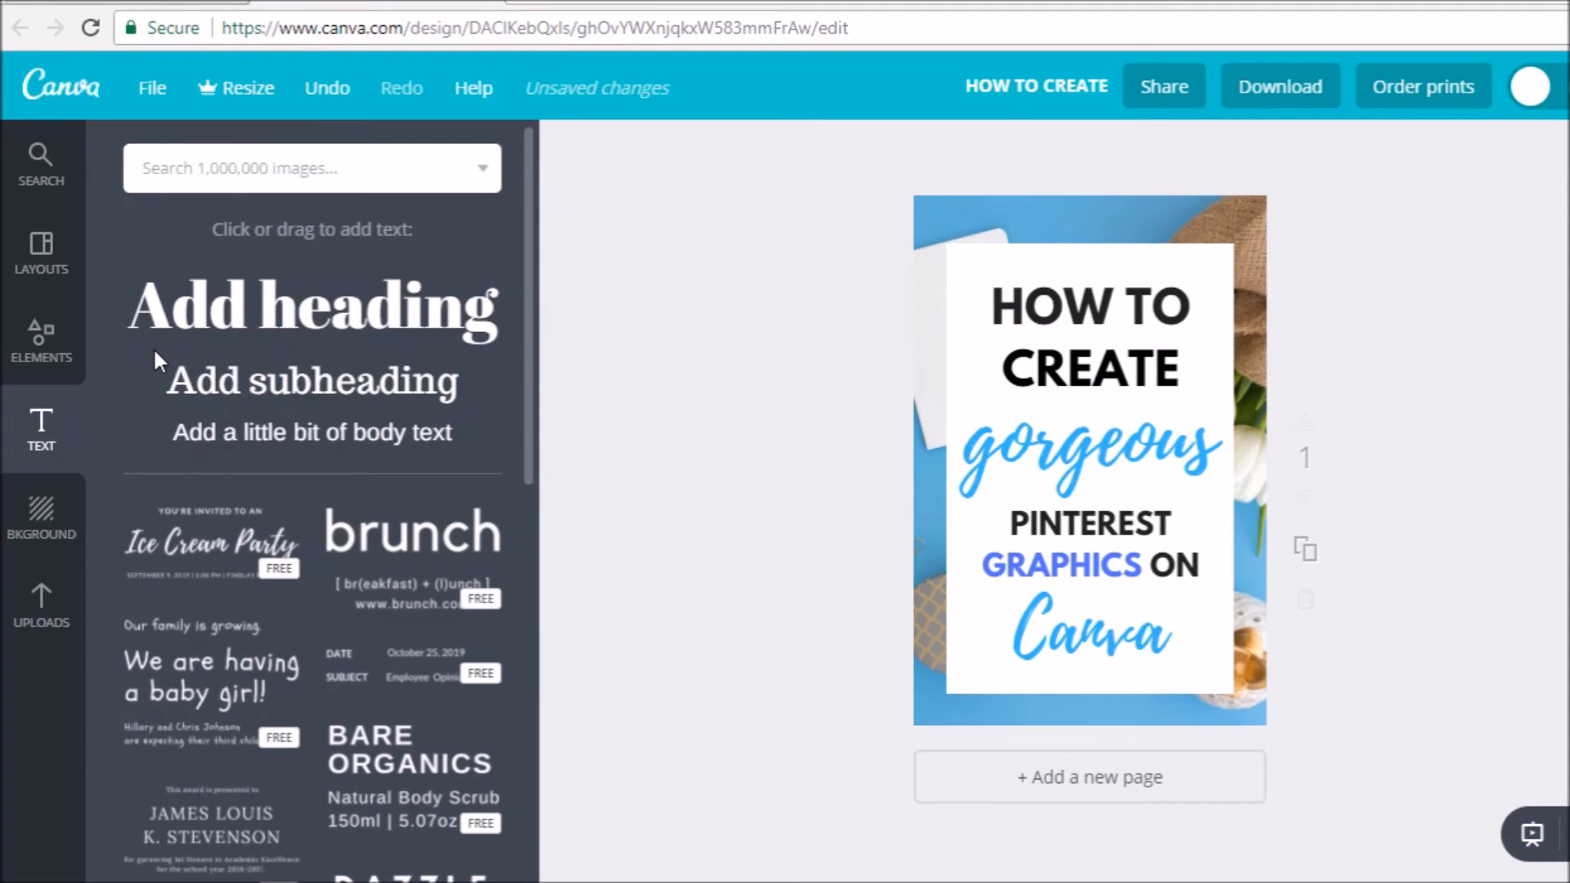
- Add a square shape, reduce it to a thin strip along the white panel's bottom edge at panel width, and colour it royal blue
left_click(45, 360)
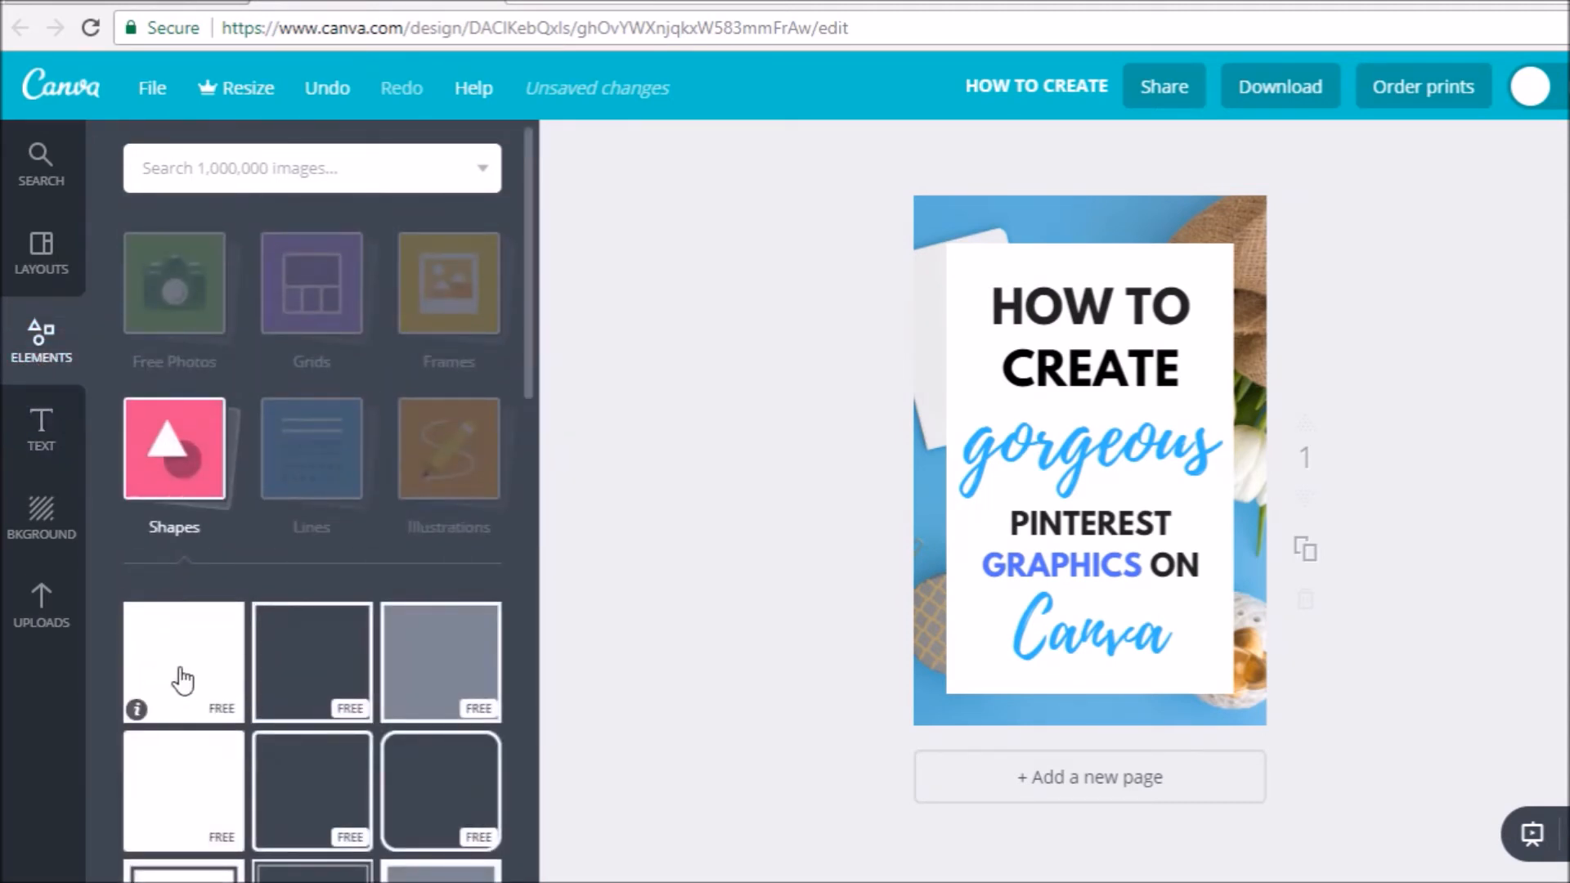
left_click(183, 680)
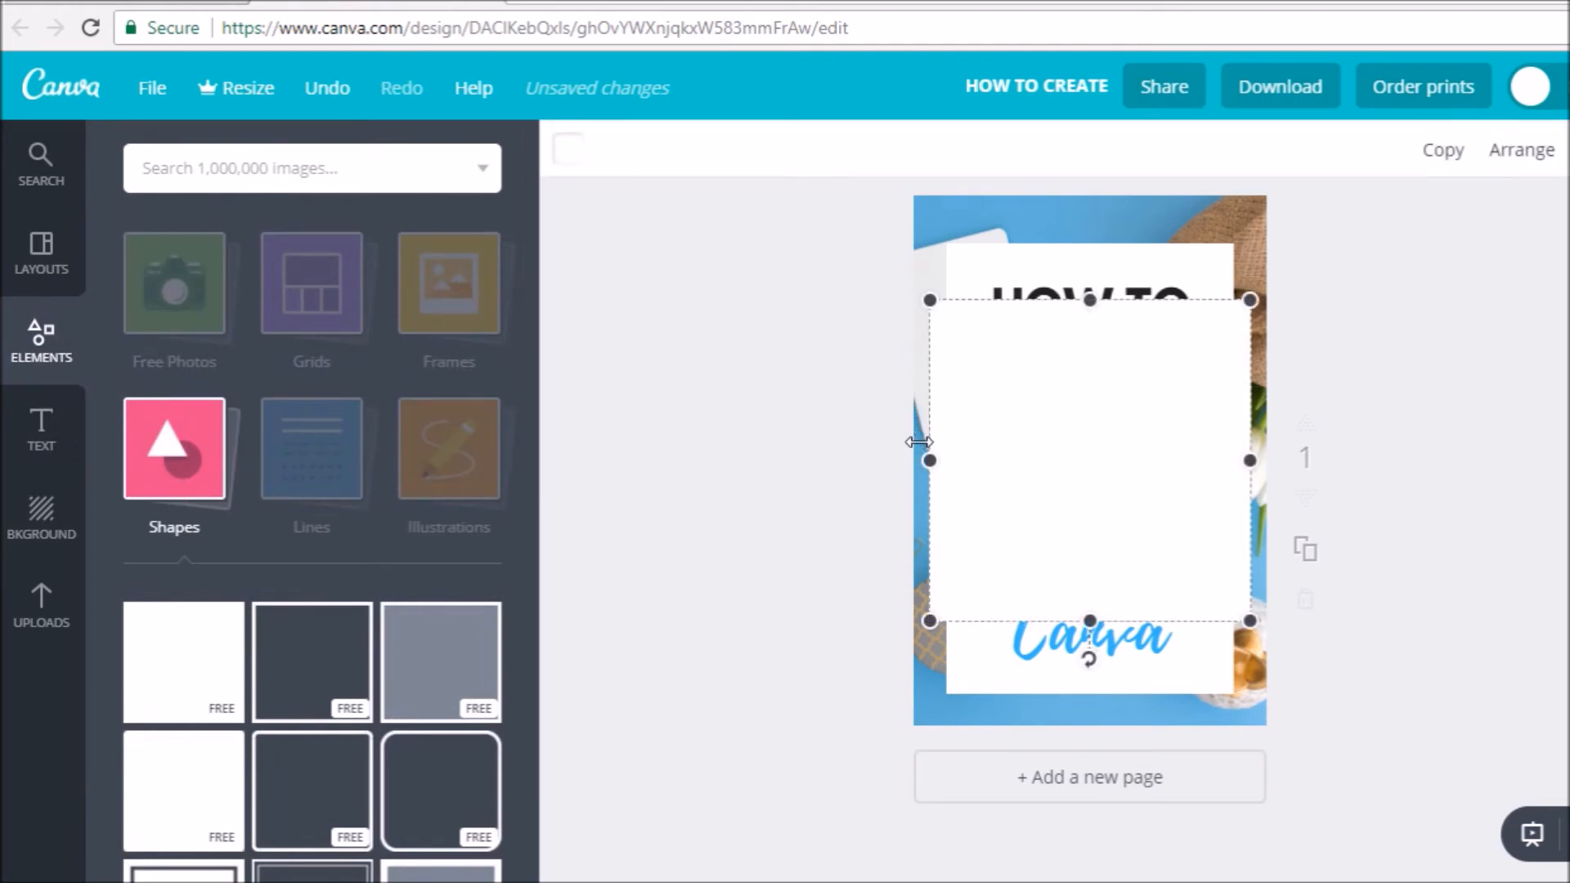
left_click_drag(933, 464, 947, 464)
left_click_drag(1246, 460, 1233, 458)
left_click_drag(1084, 331, 1126, 685)
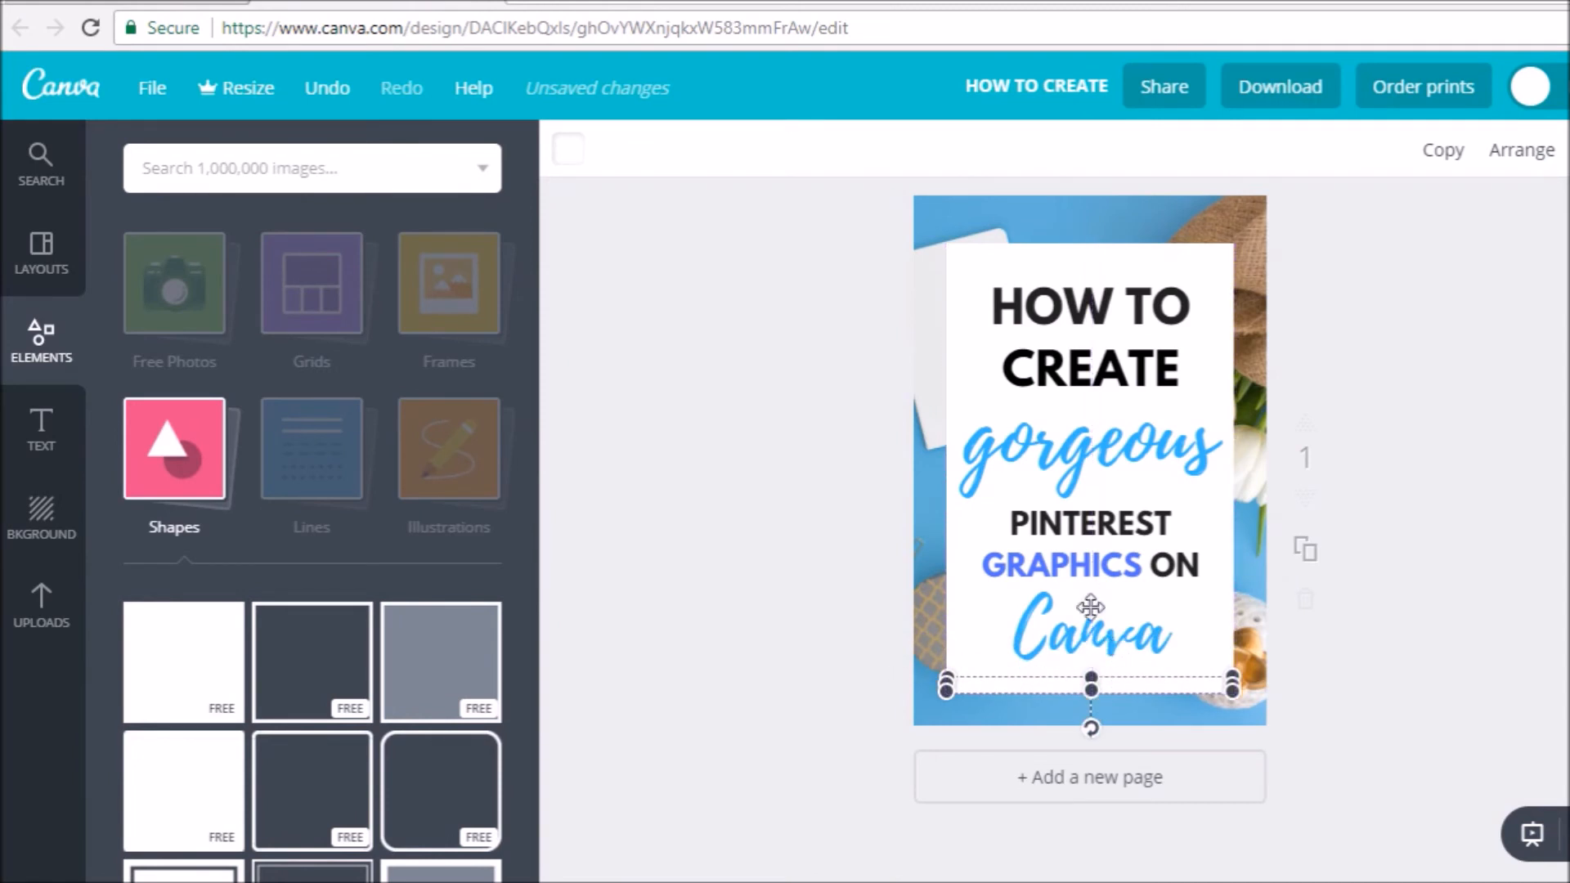
left_click(566, 159)
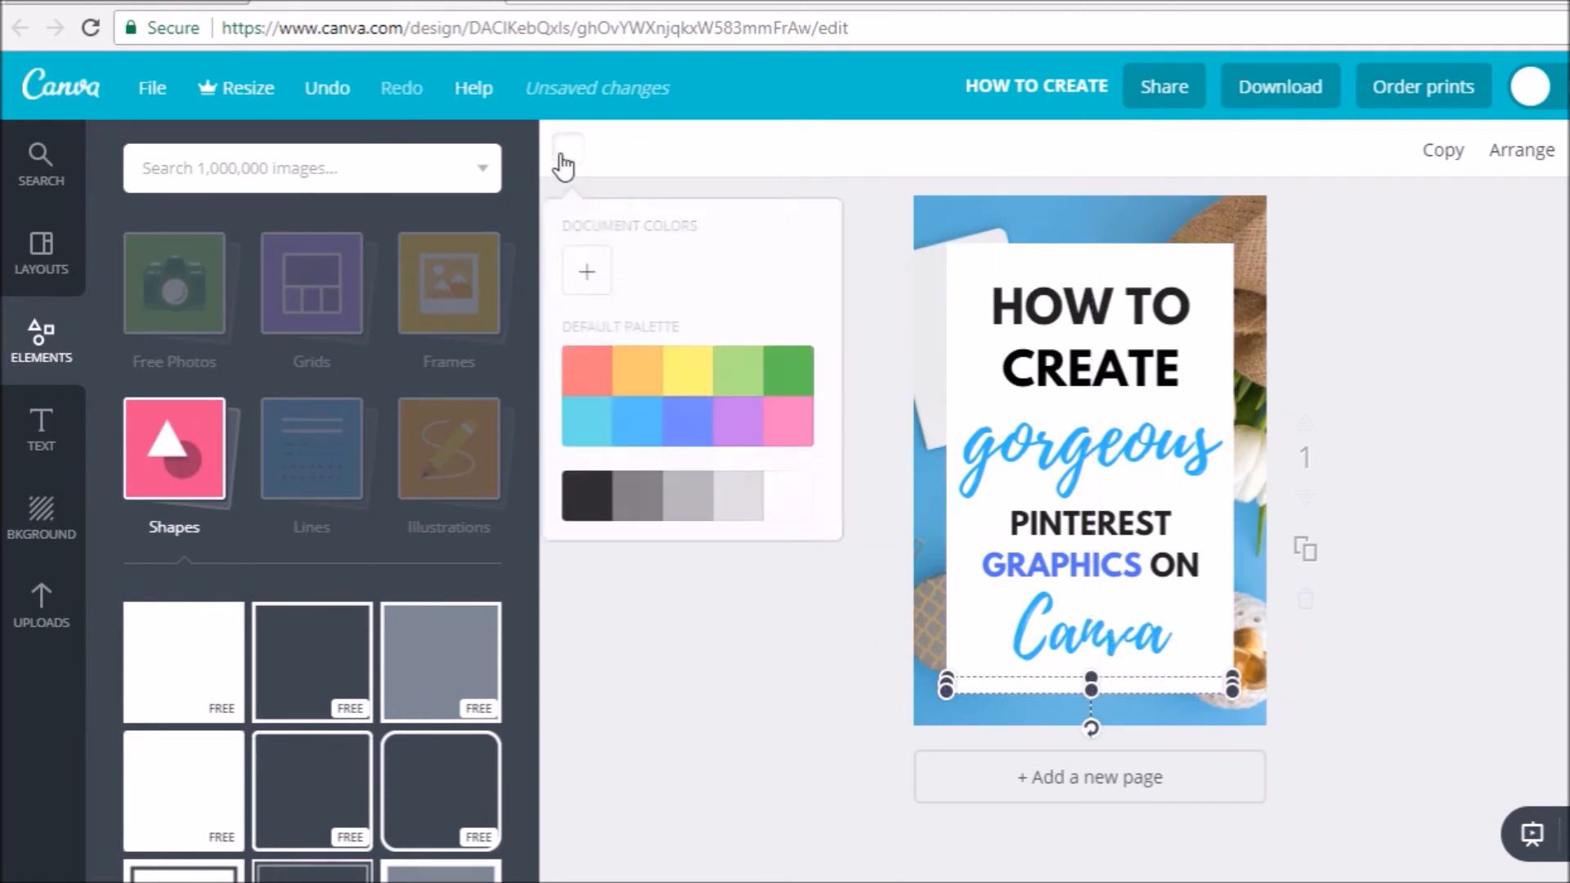
left_click(705, 425)
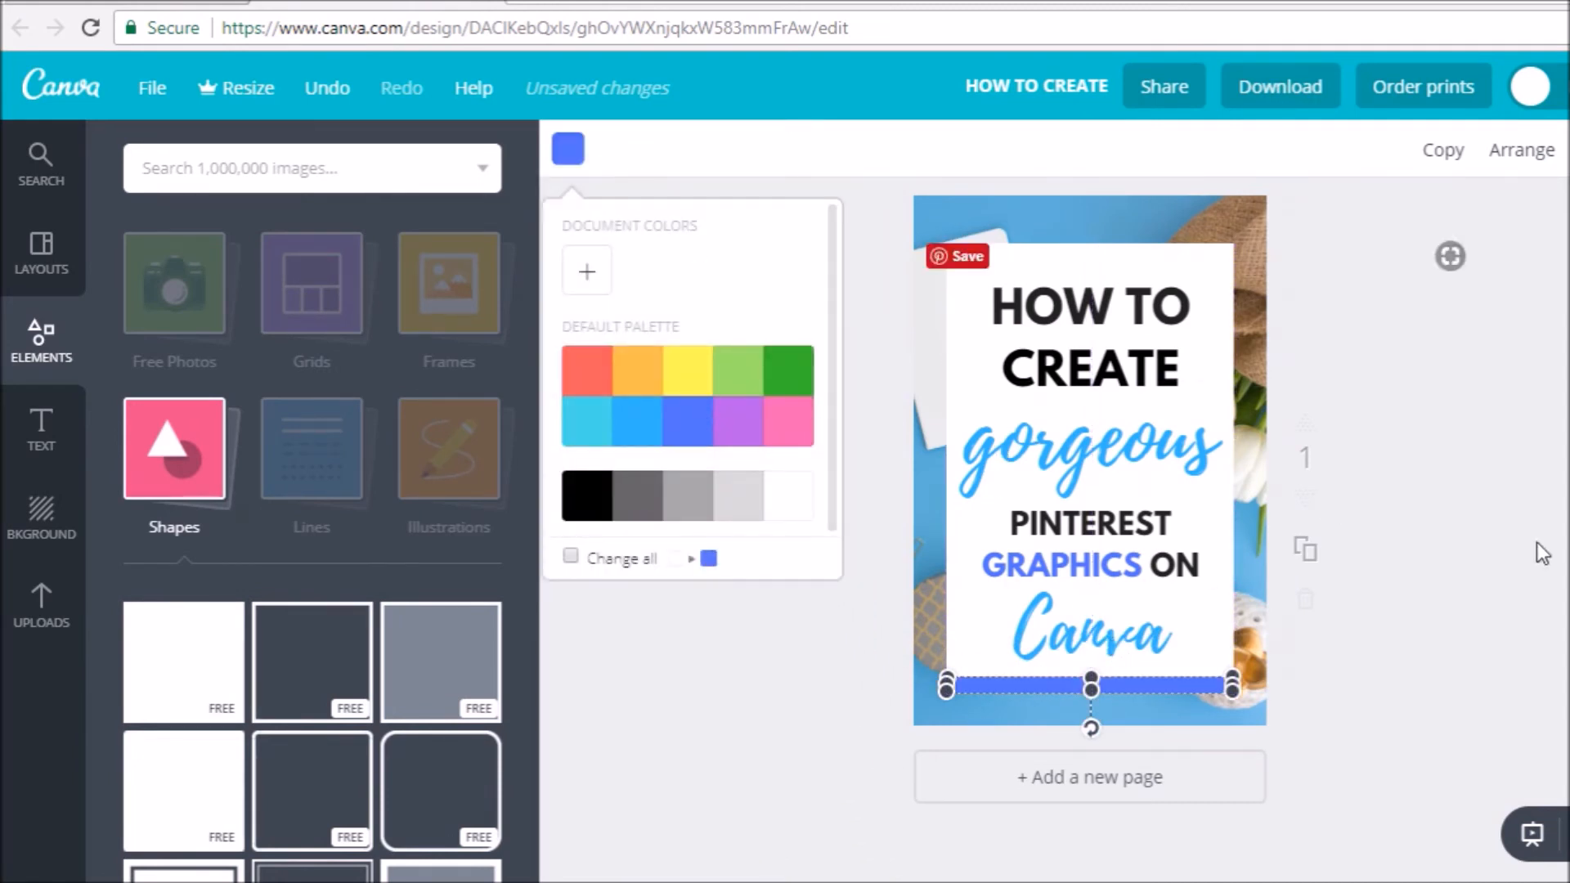
left_click(41, 430)
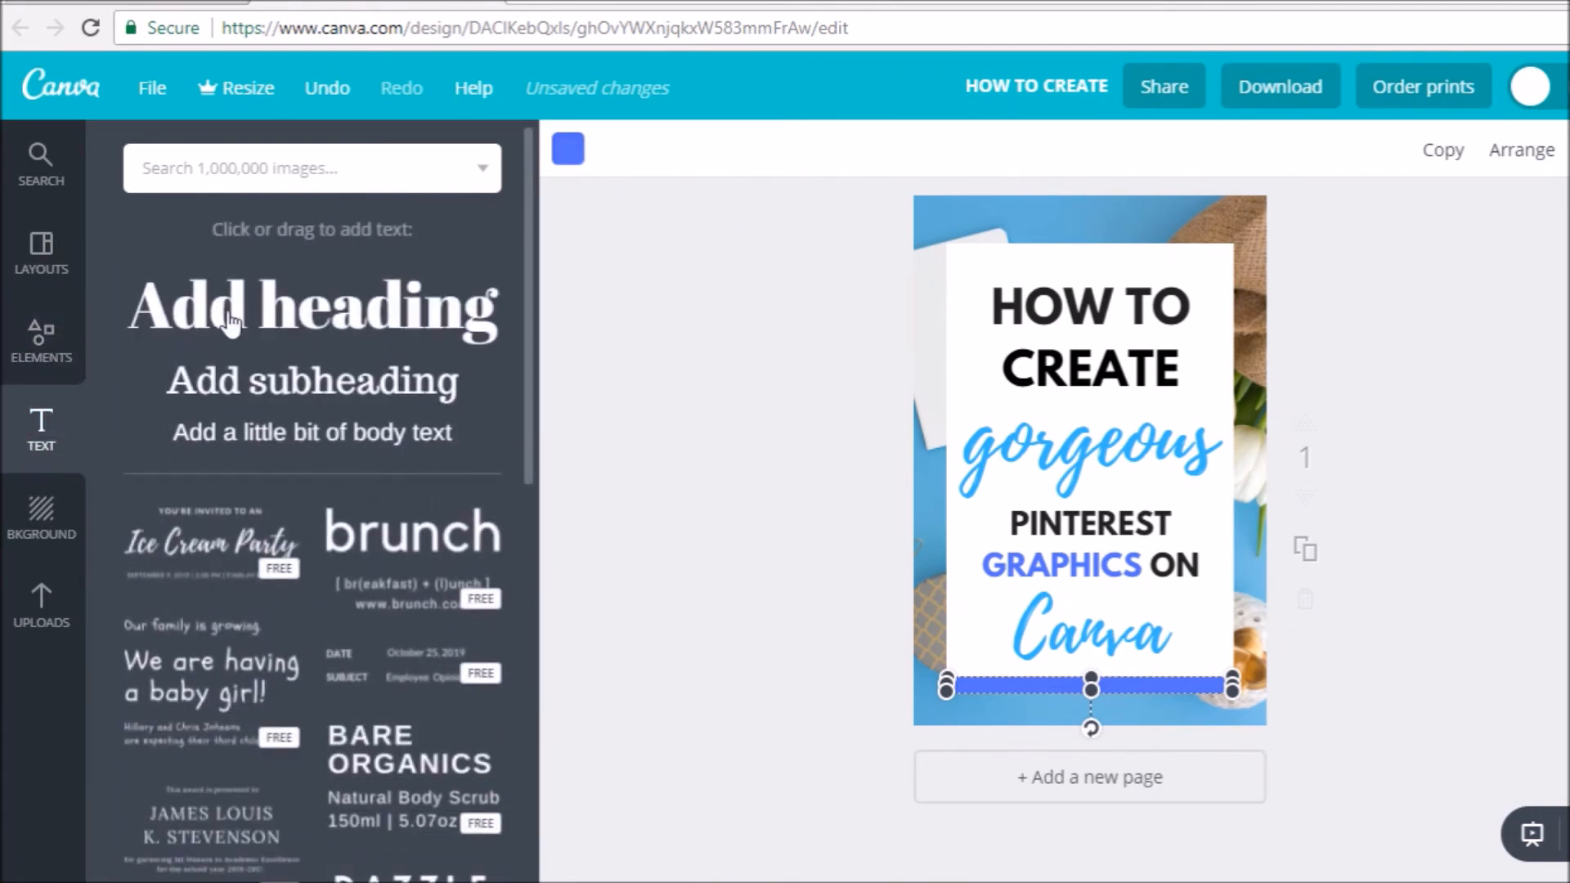
left_click(407, 448)
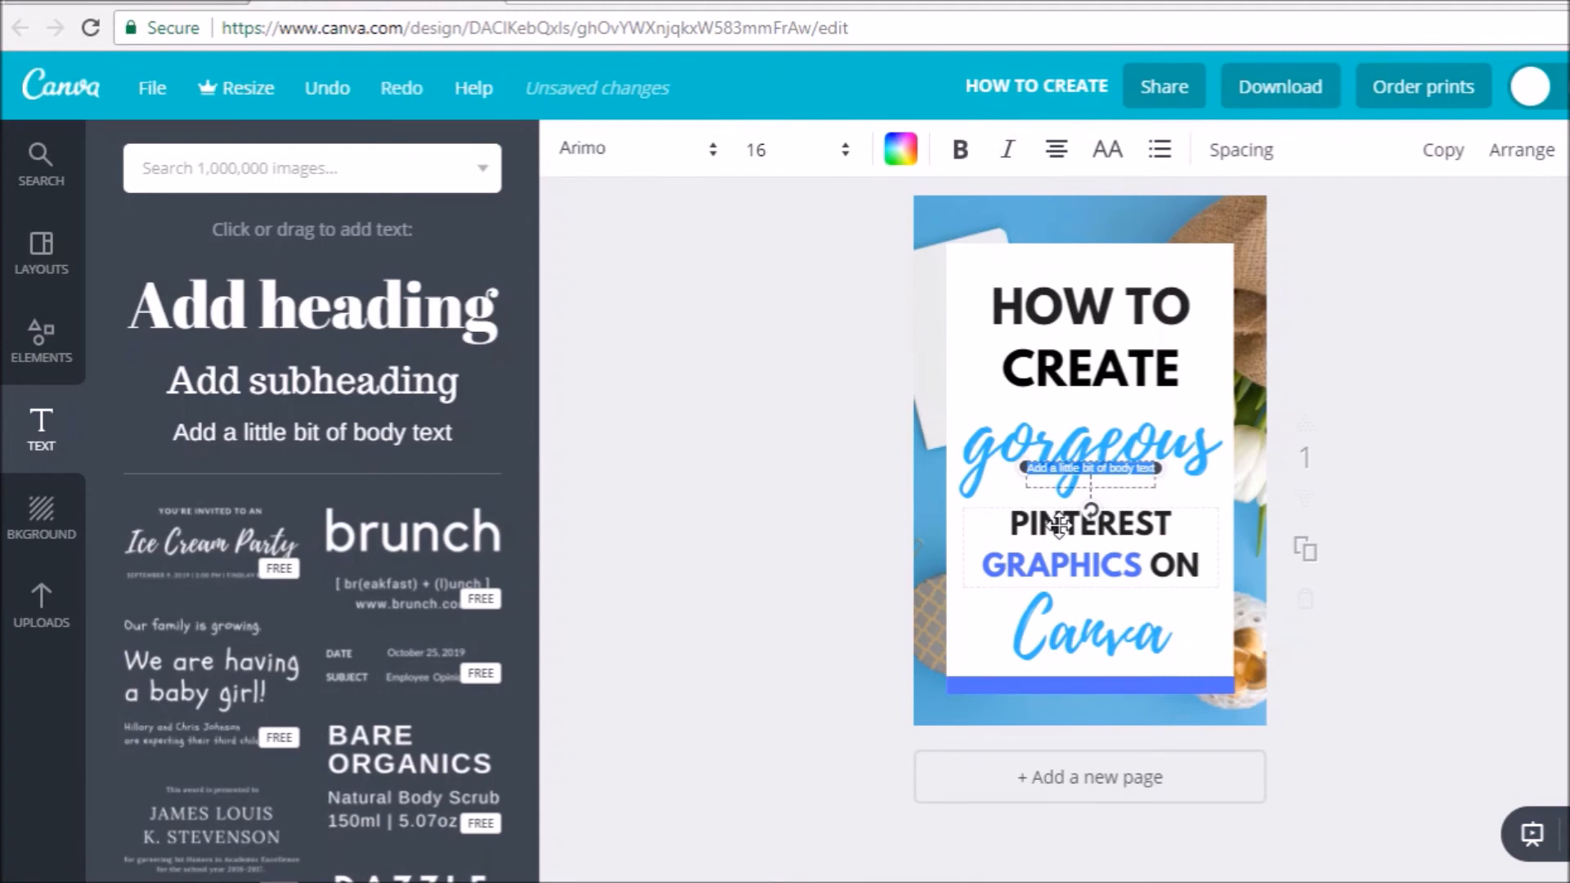
type("www")
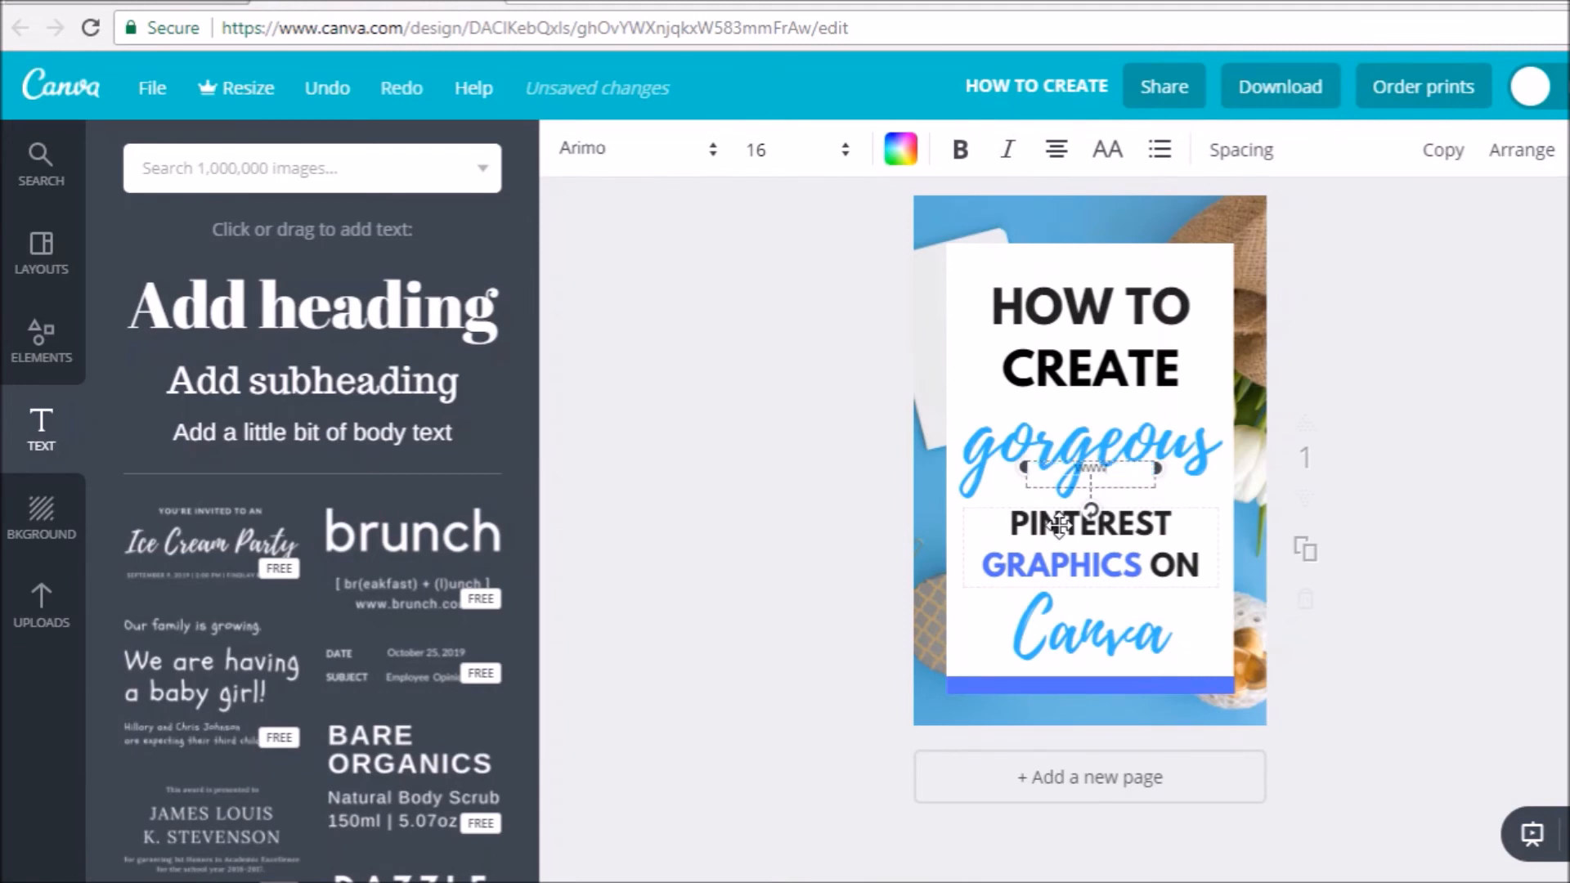
type(".simply-amanda.com")
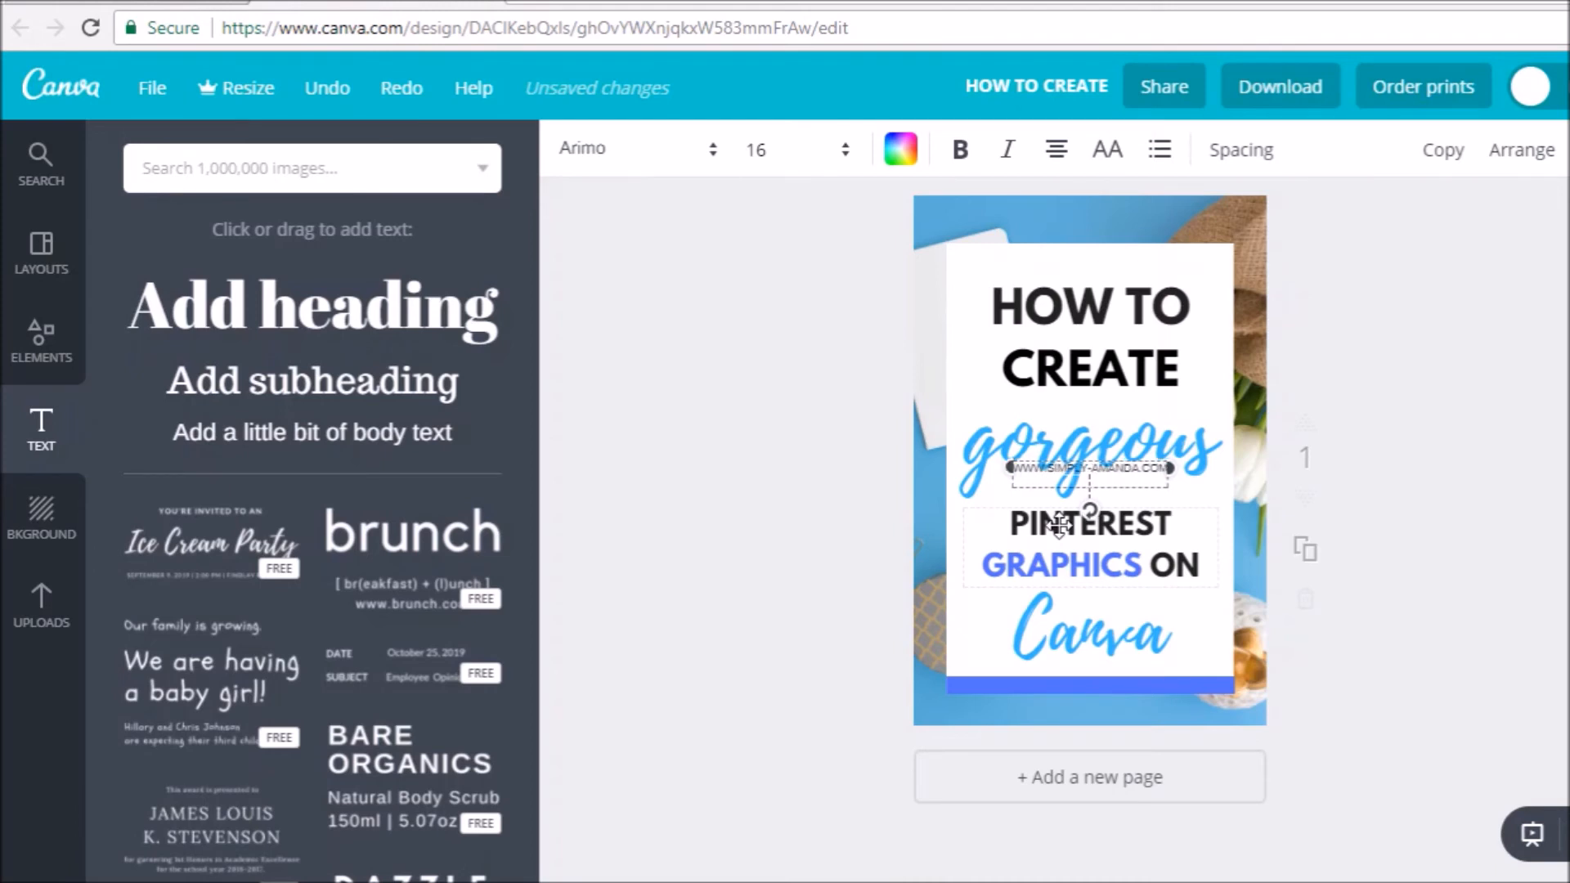
- Set the website address in Glacial Indifference and place it centred on the blue bar
left_click(601, 148)
left_click_drag(903, 237, 876, 400)
left_click(746, 364)
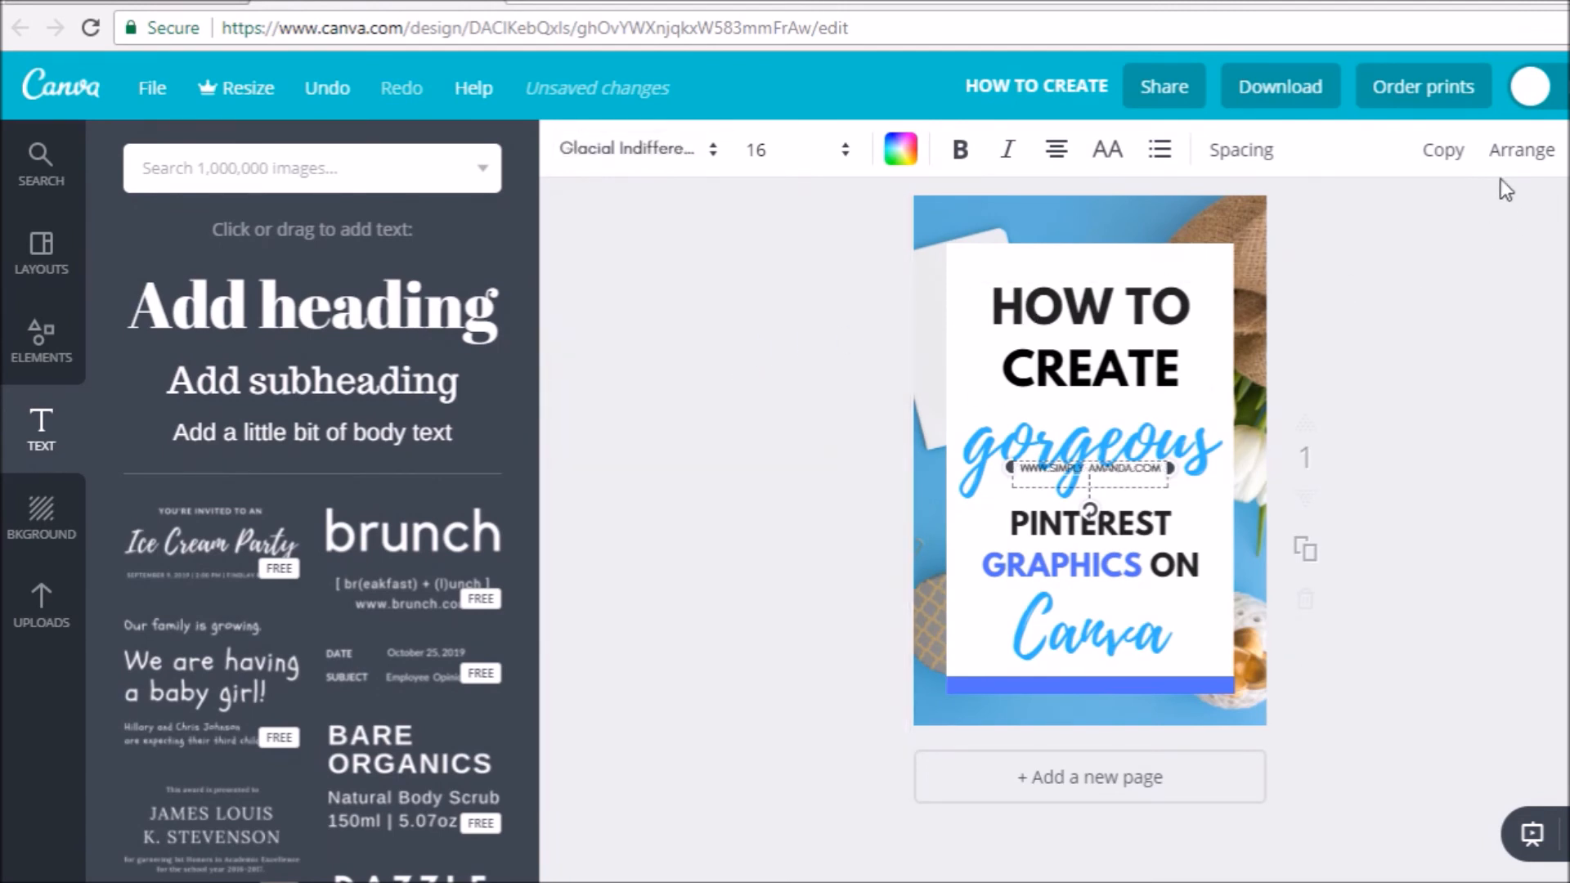
left_click_drag(1124, 456, 1123, 673)
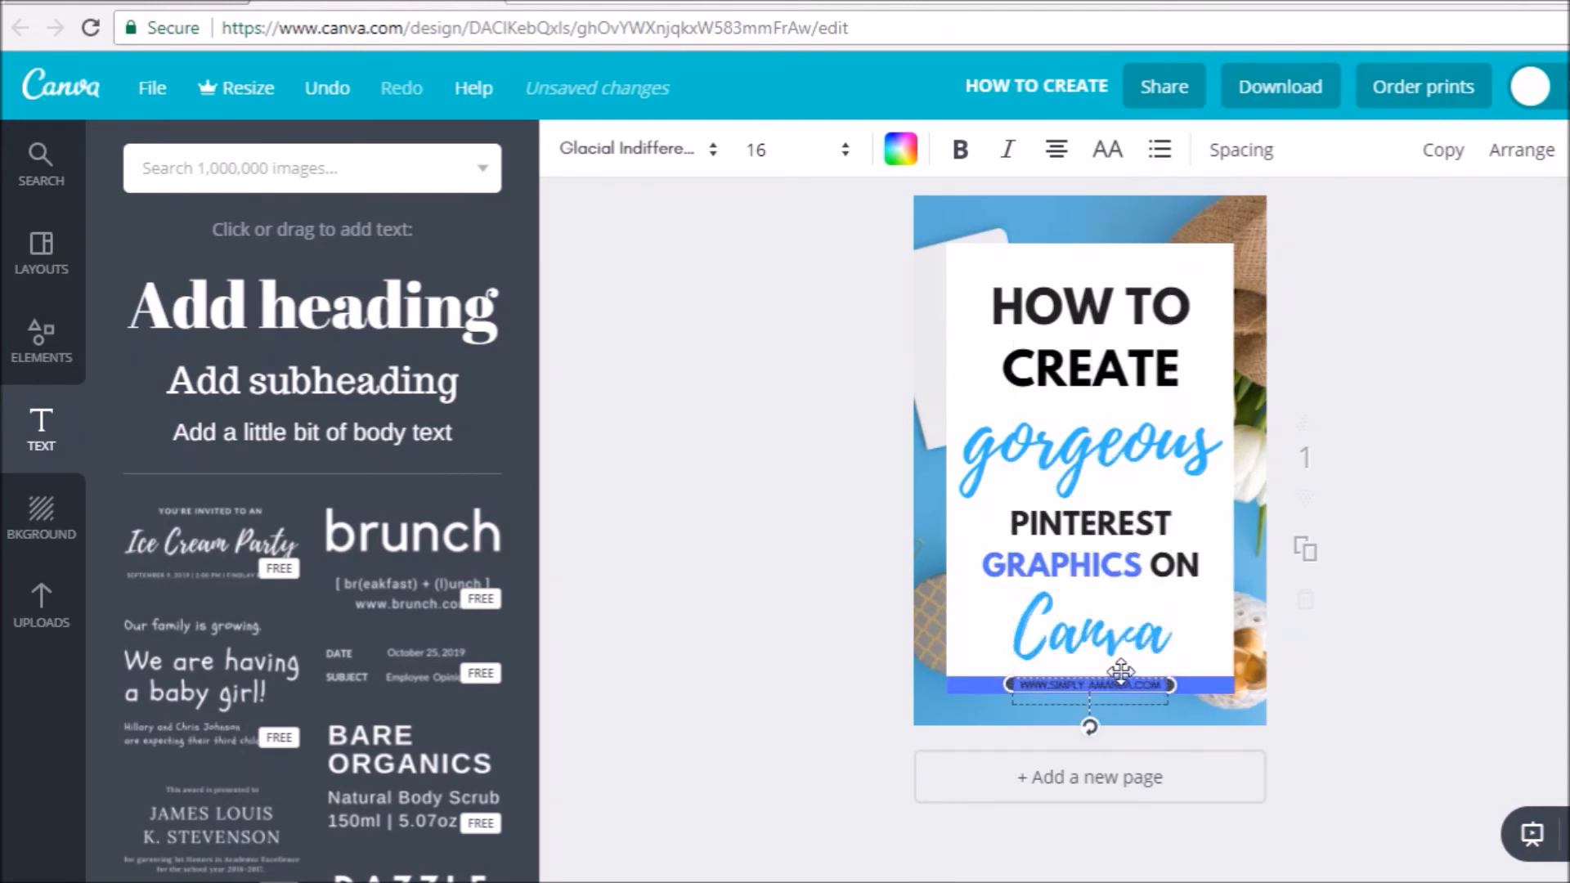
- Widen the website address's letter spacing to 340 and colour its text white
left_click(1239, 149)
left_click_drag(1384, 227, 1442, 231)
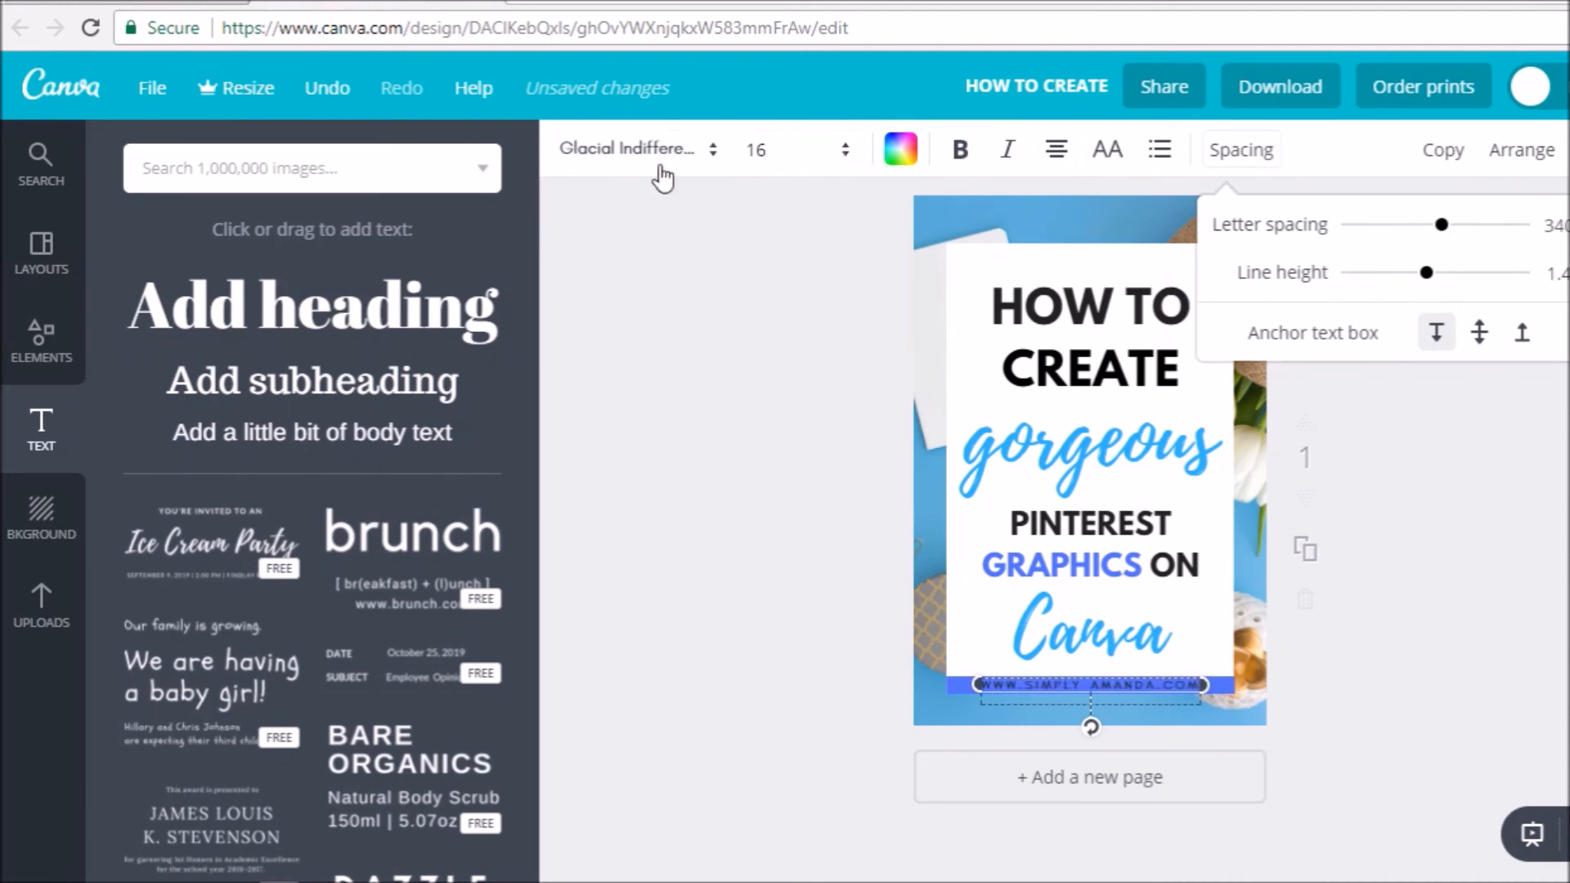
left_click(903, 155)
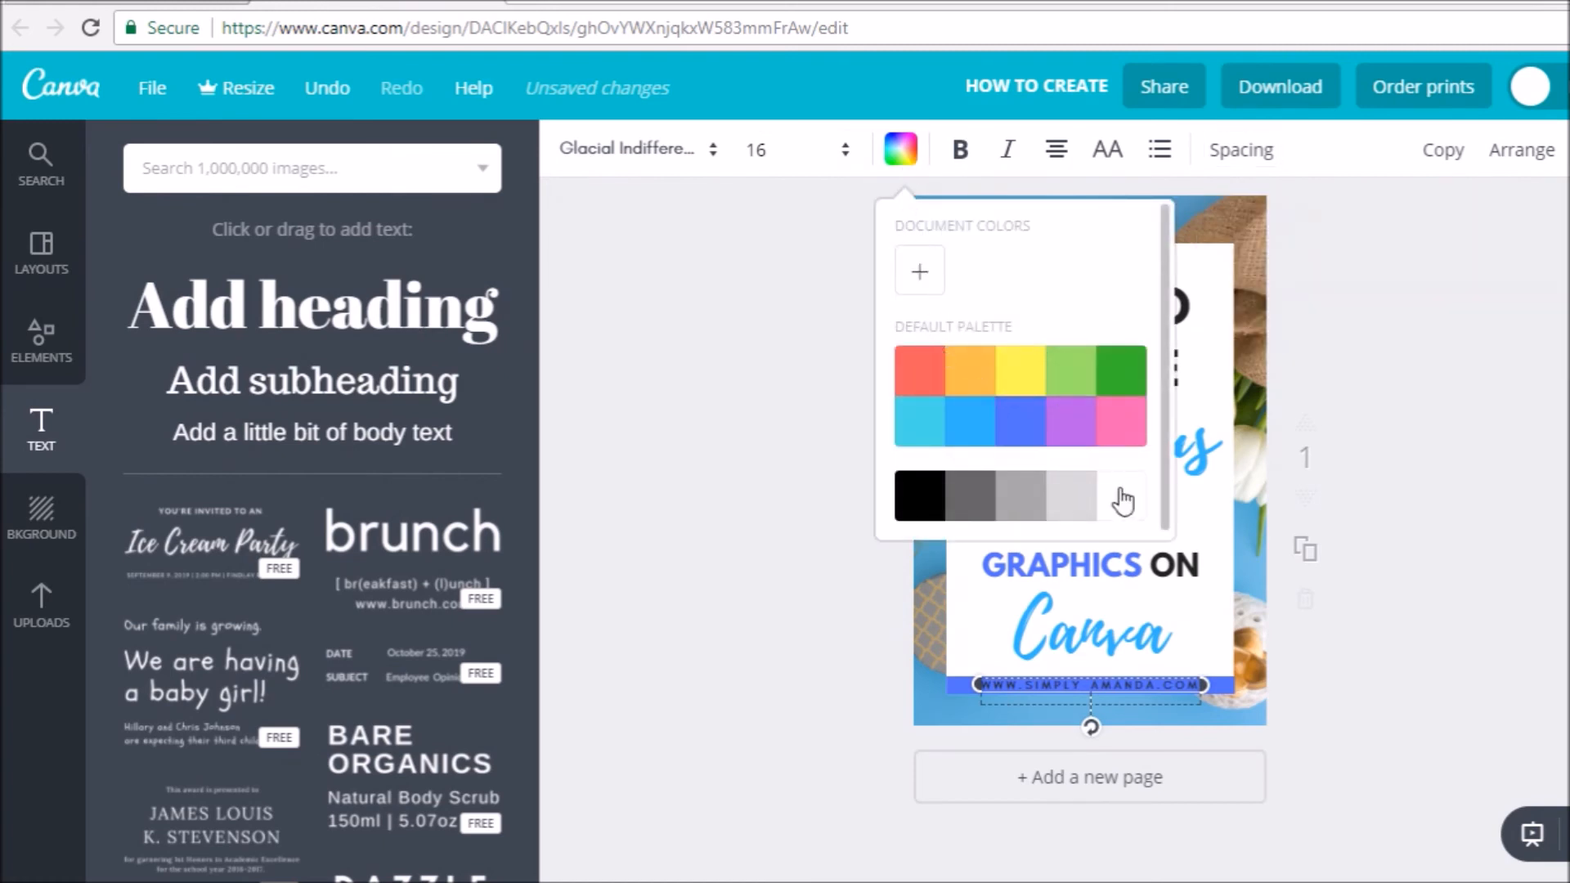
left_click(1123, 500)
left_click(1538, 450)
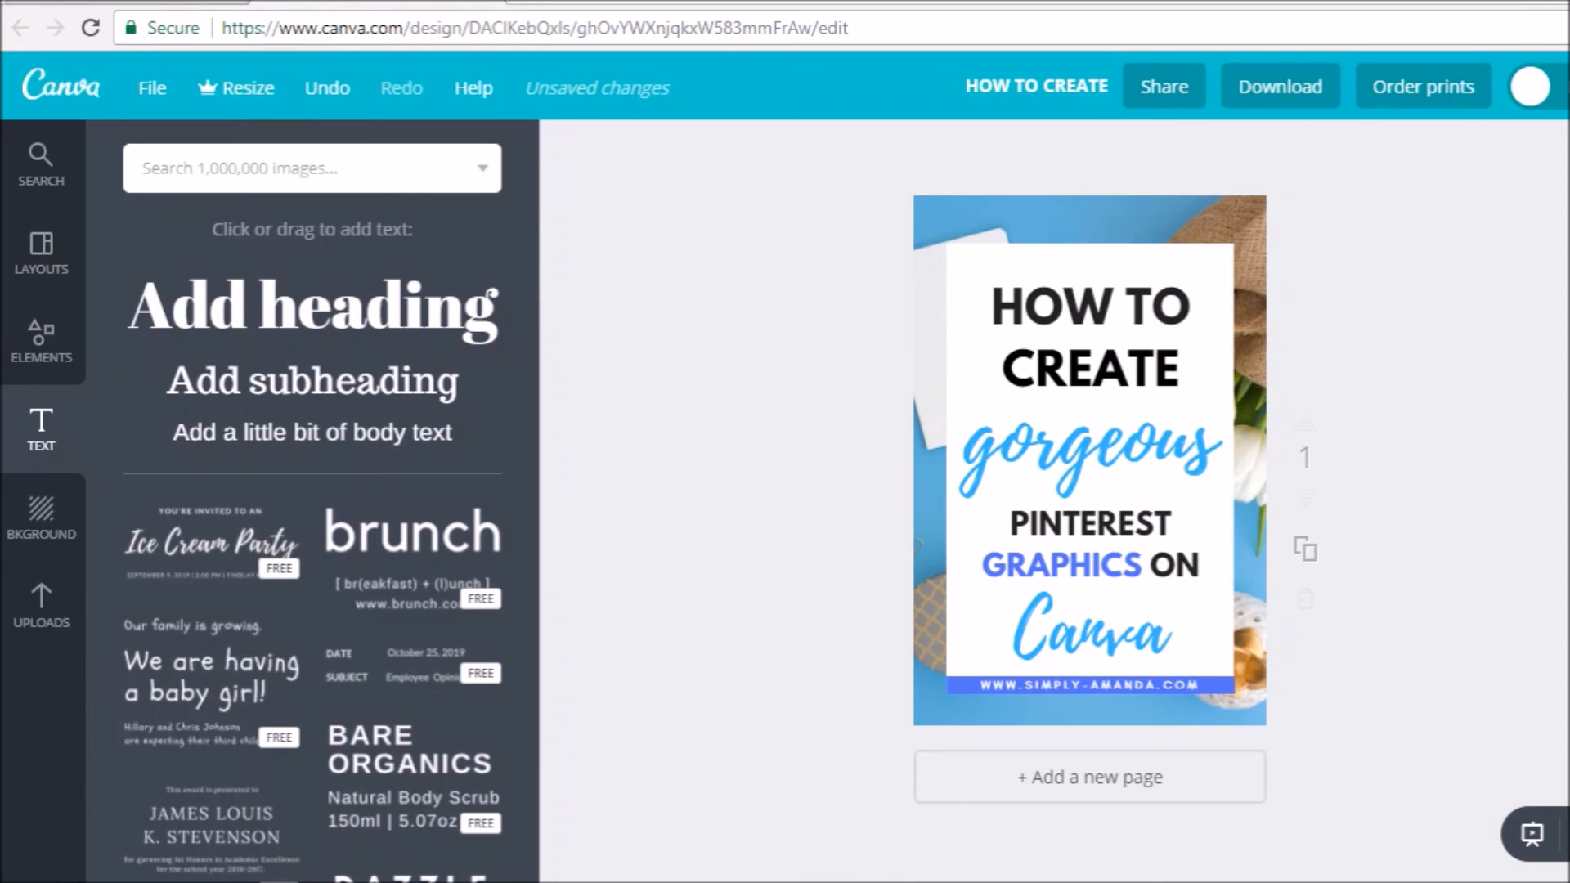
- Make the white panel behind the title slightly transparent
left_click(1162, 359)
left_click(1396, 337)
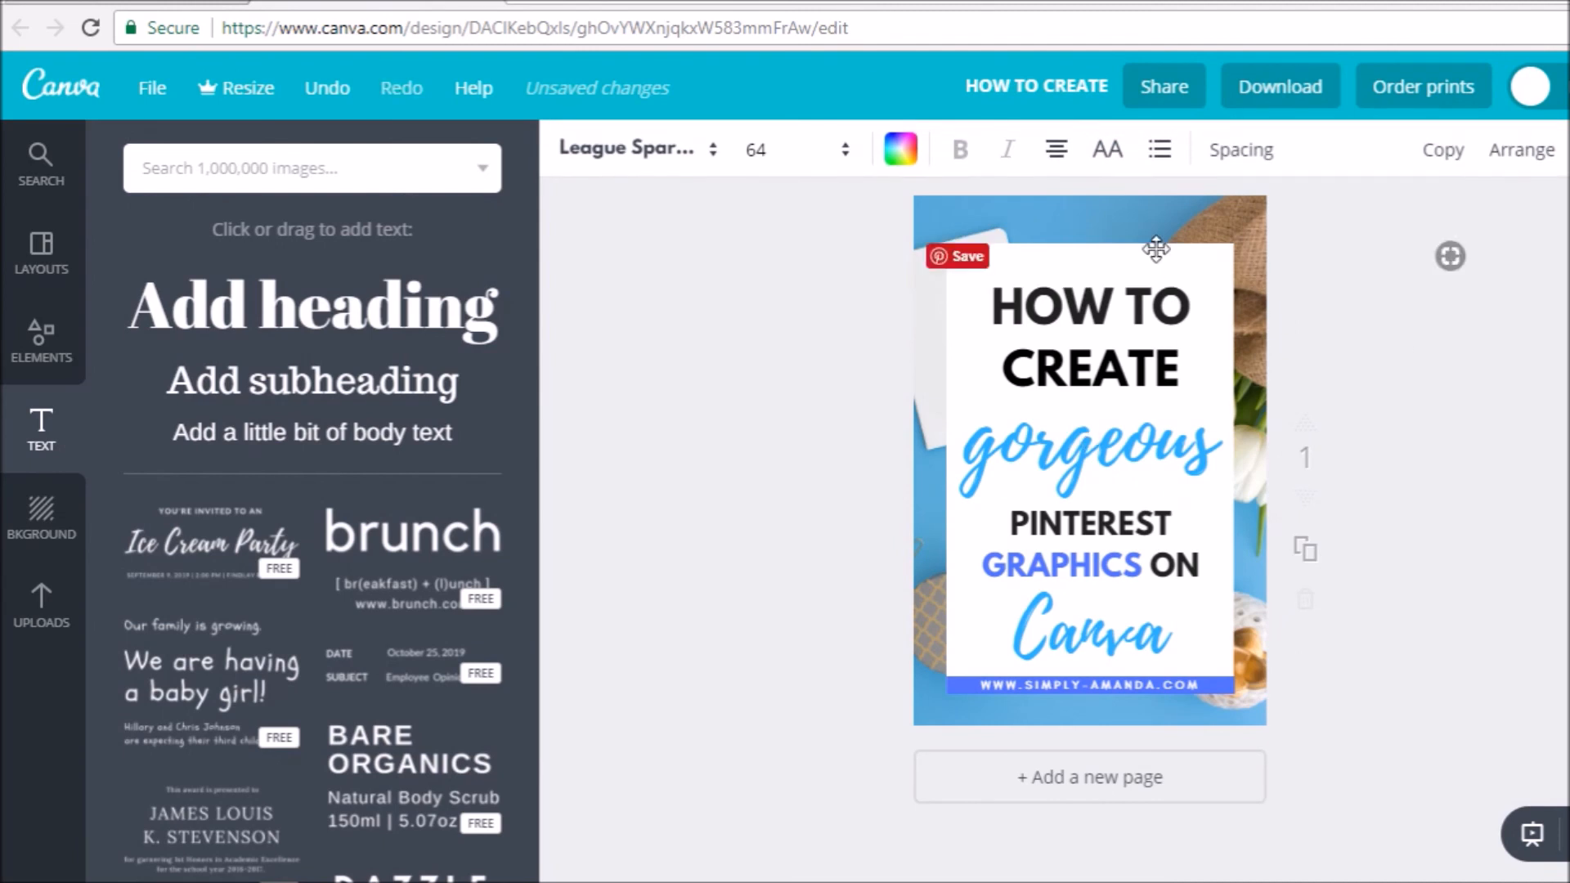
left_click(1171, 260)
left_click(1560, 153)
left_click_drag(1541, 235, 1528, 237)
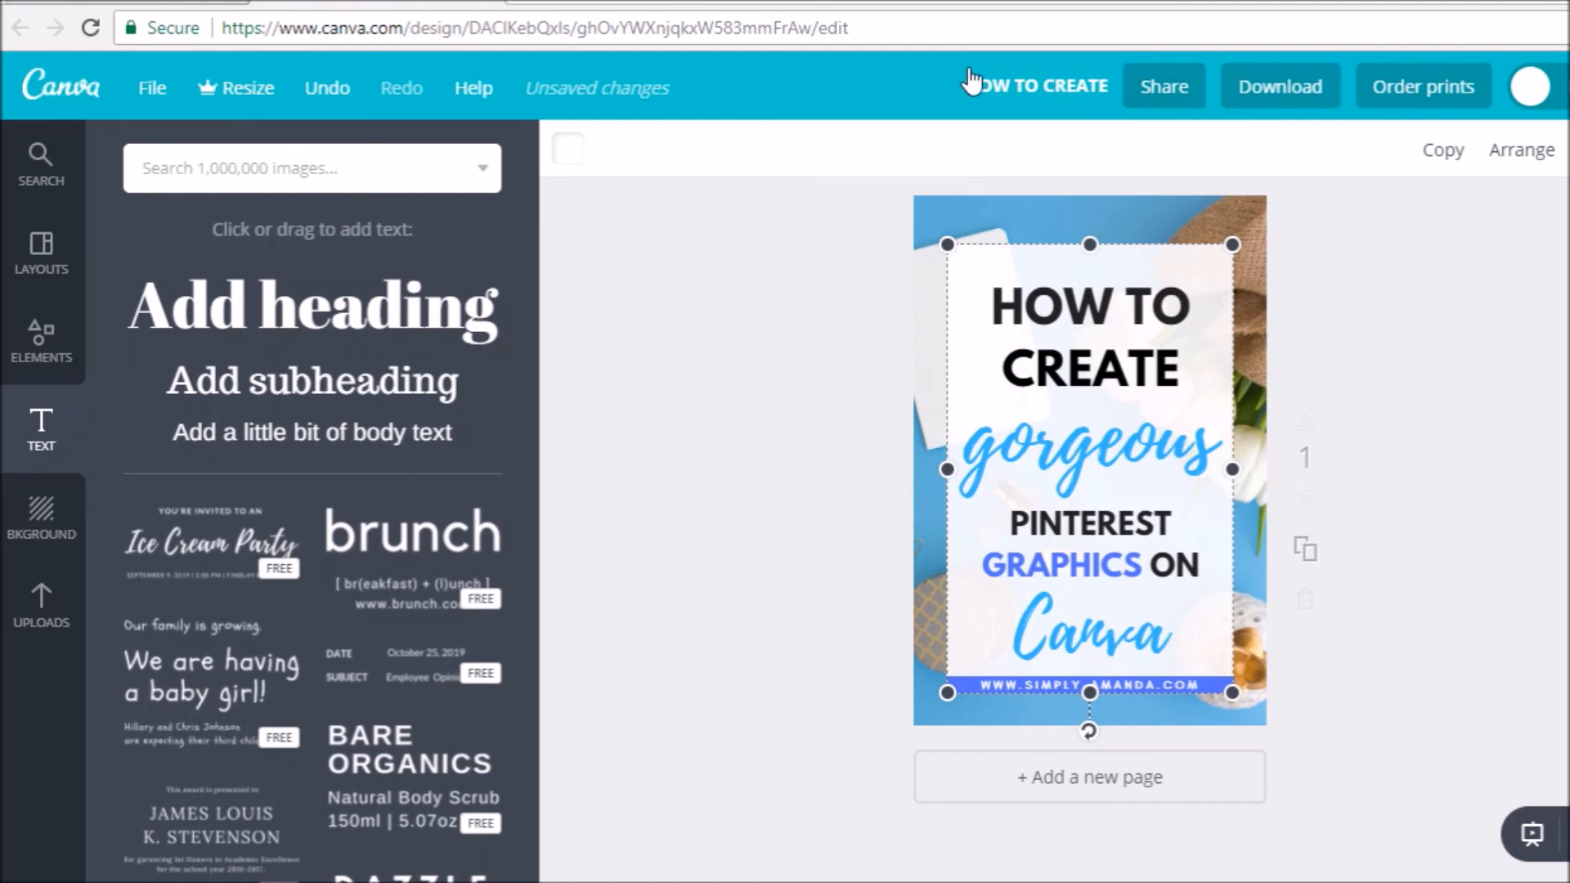
- Examine the design title field and the file types offered for download, and close both without downloading
left_click(1006, 90)
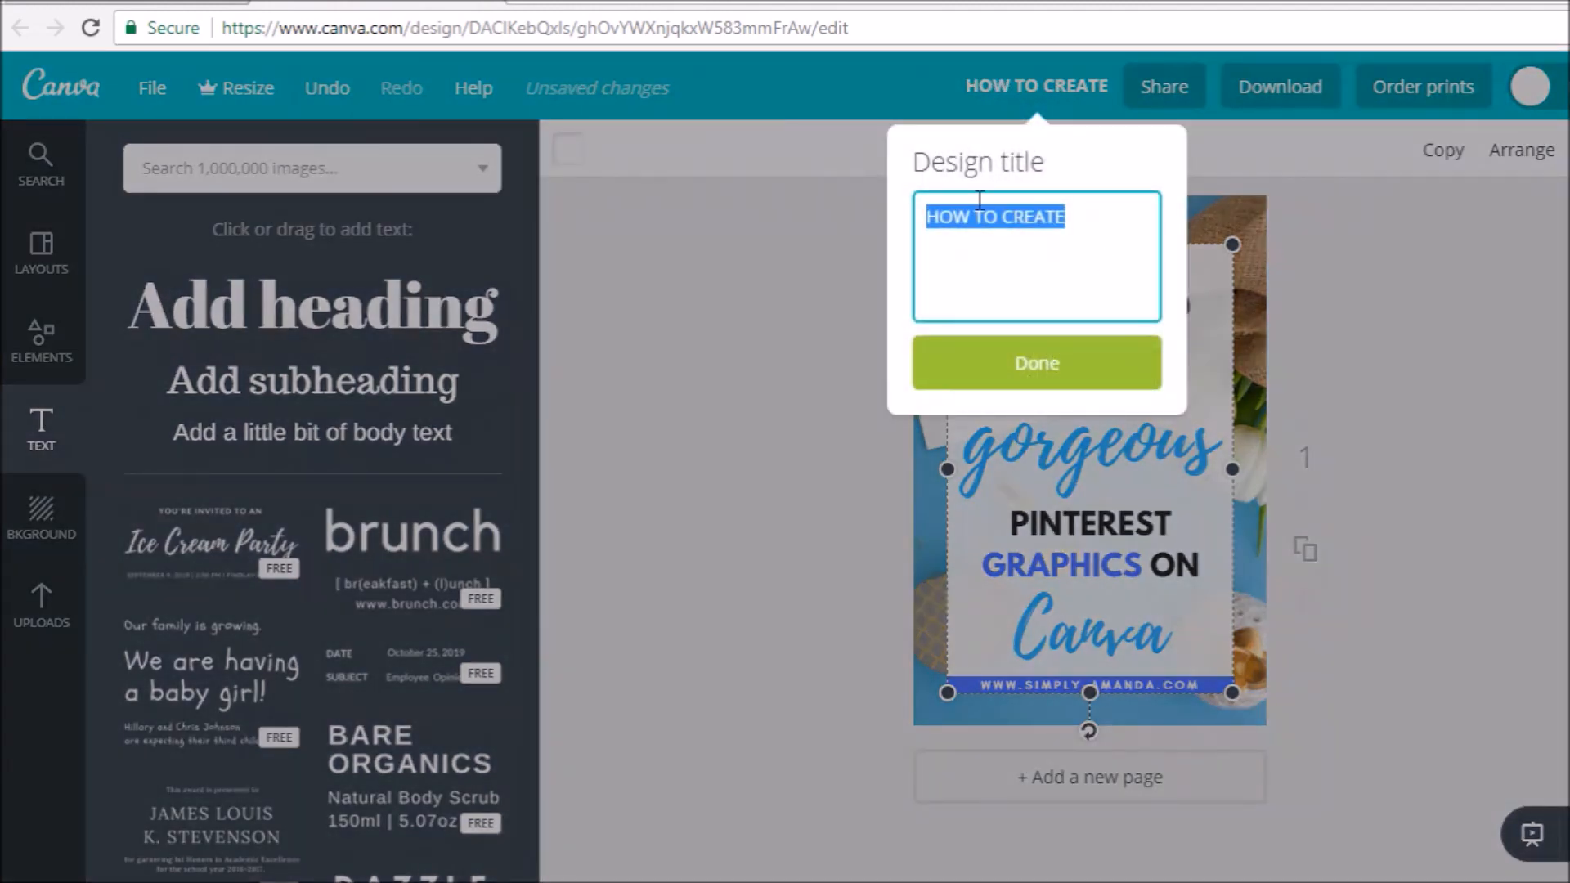
left_click(1039, 96)
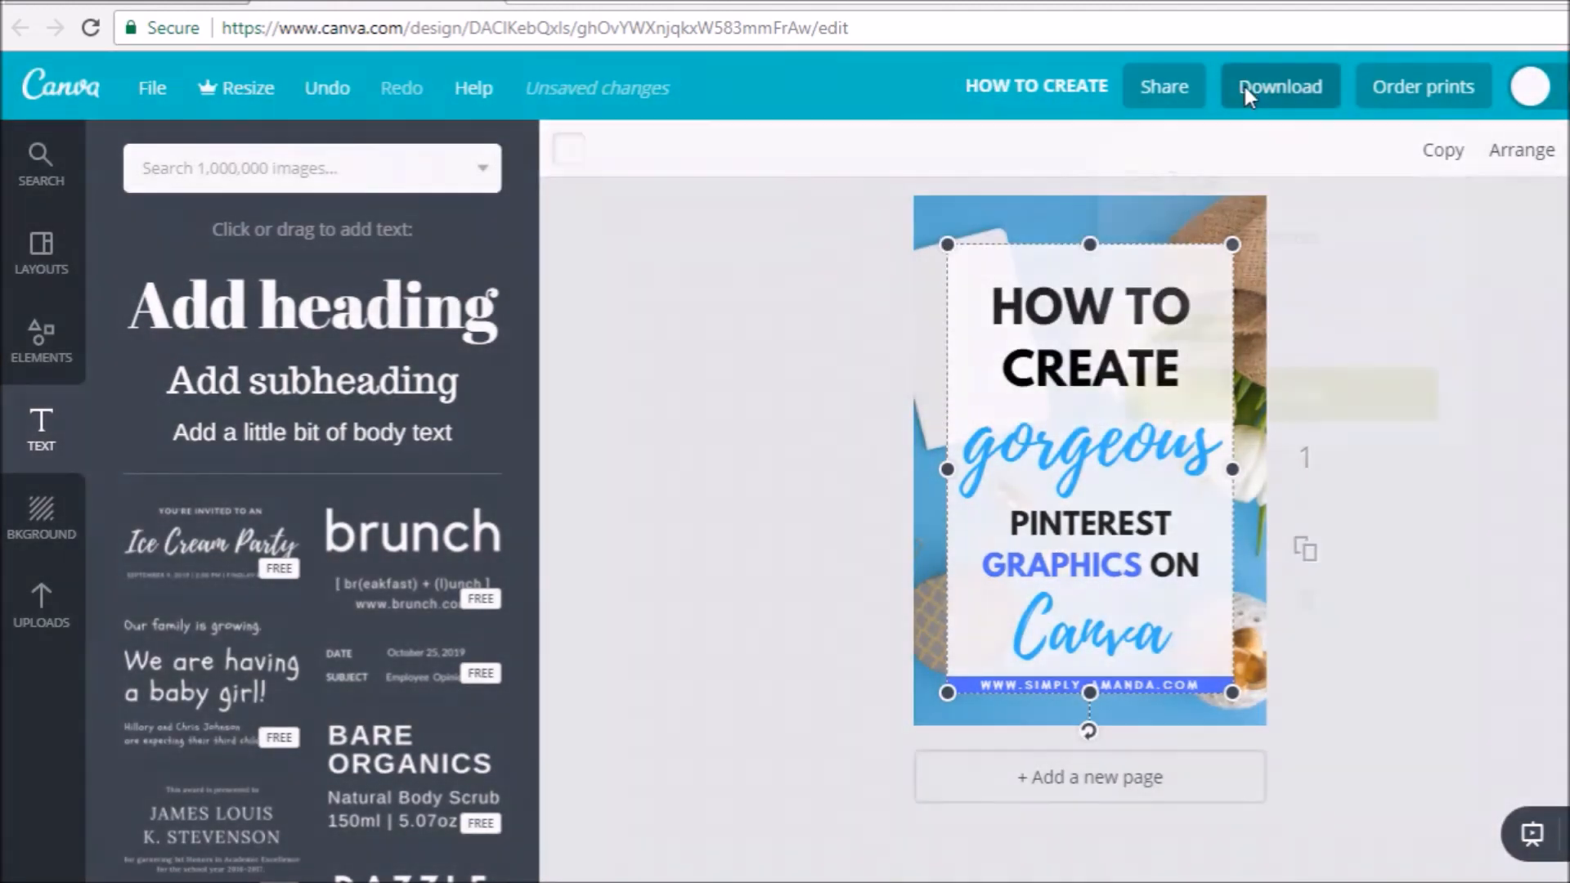
left_click(1243, 82)
left_click(1254, 219)
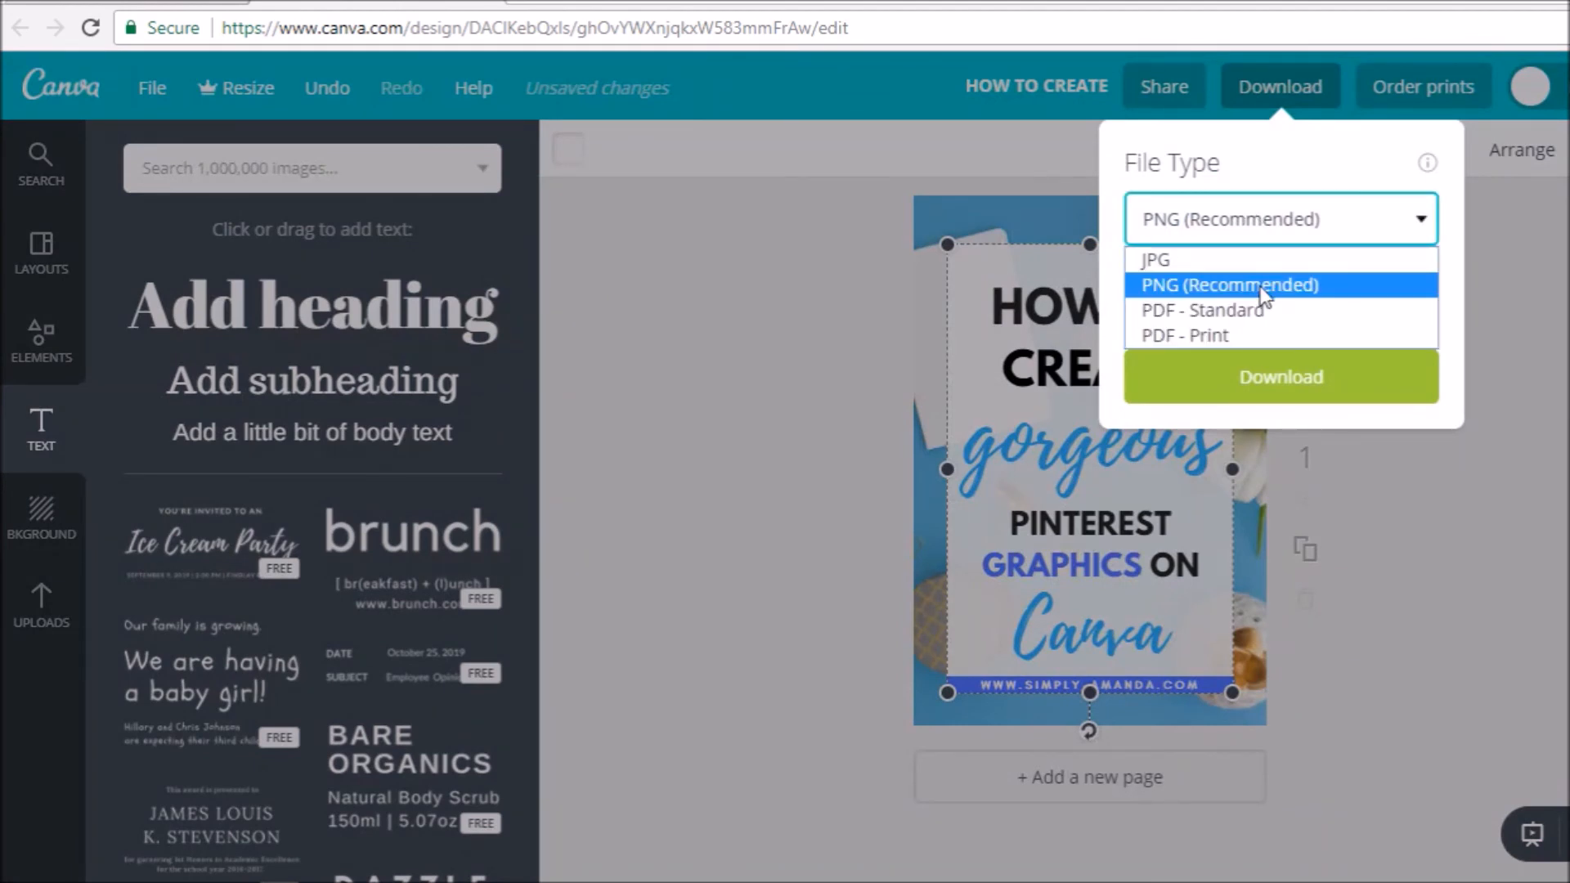
left_click(1220, 223)
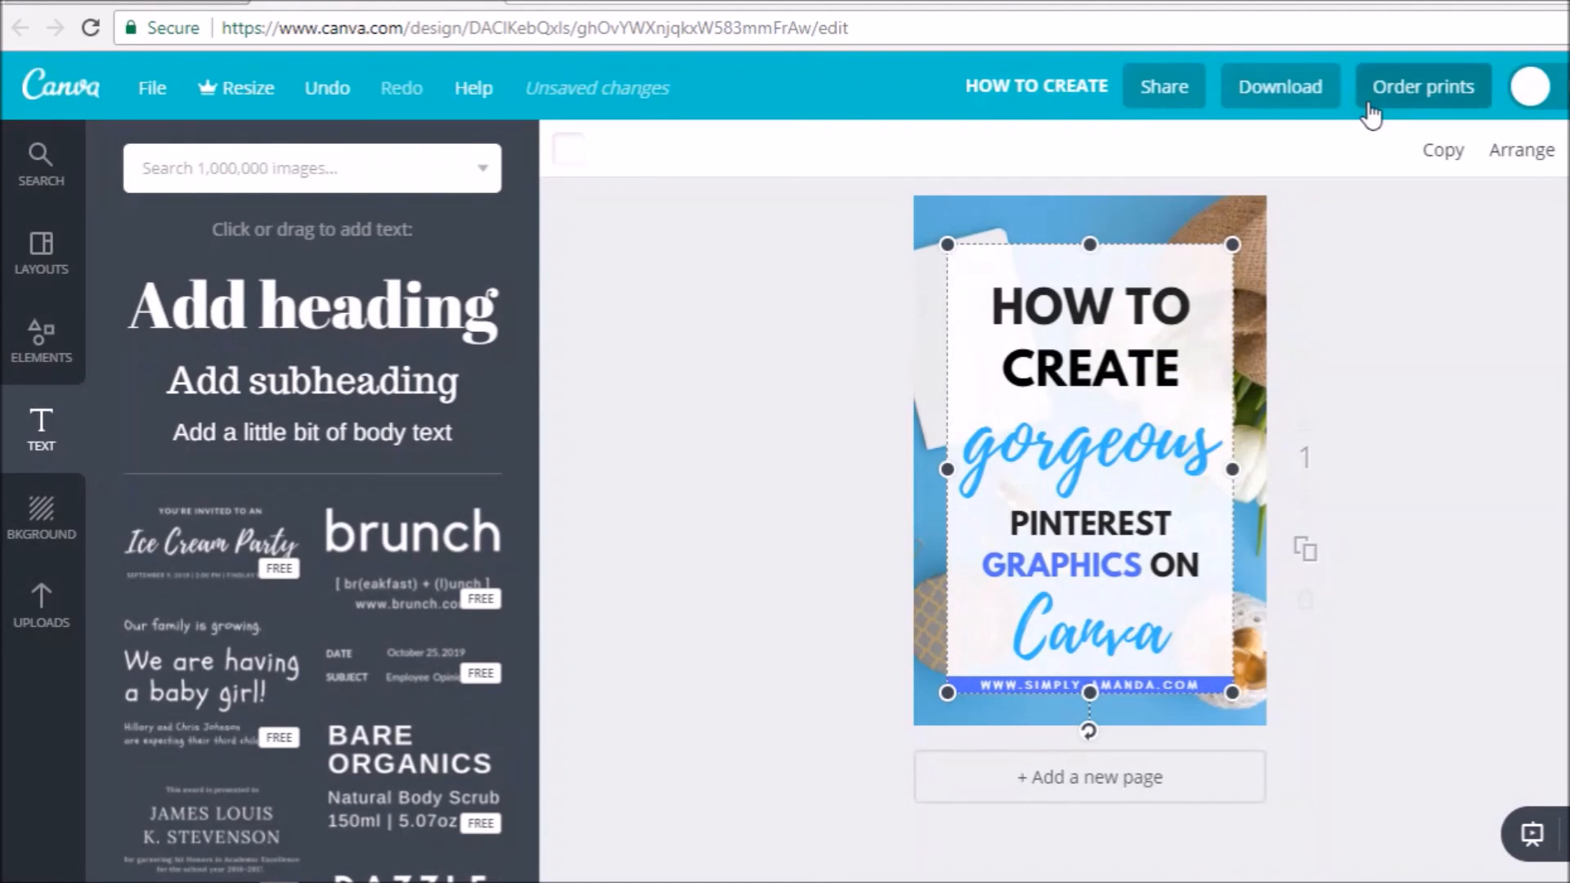
left_click(1473, 385)
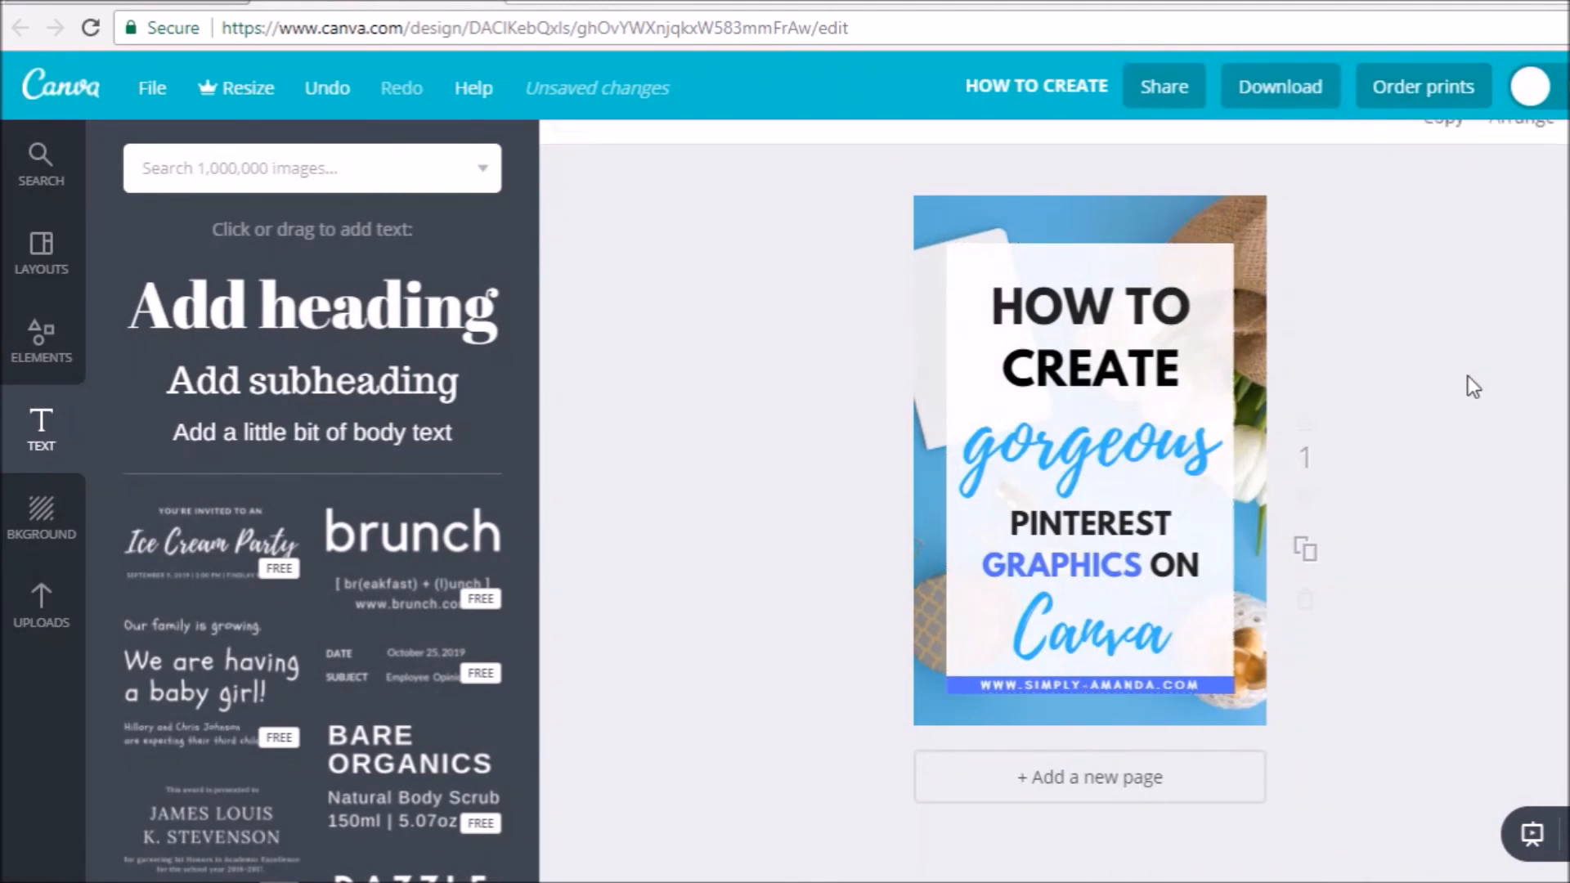